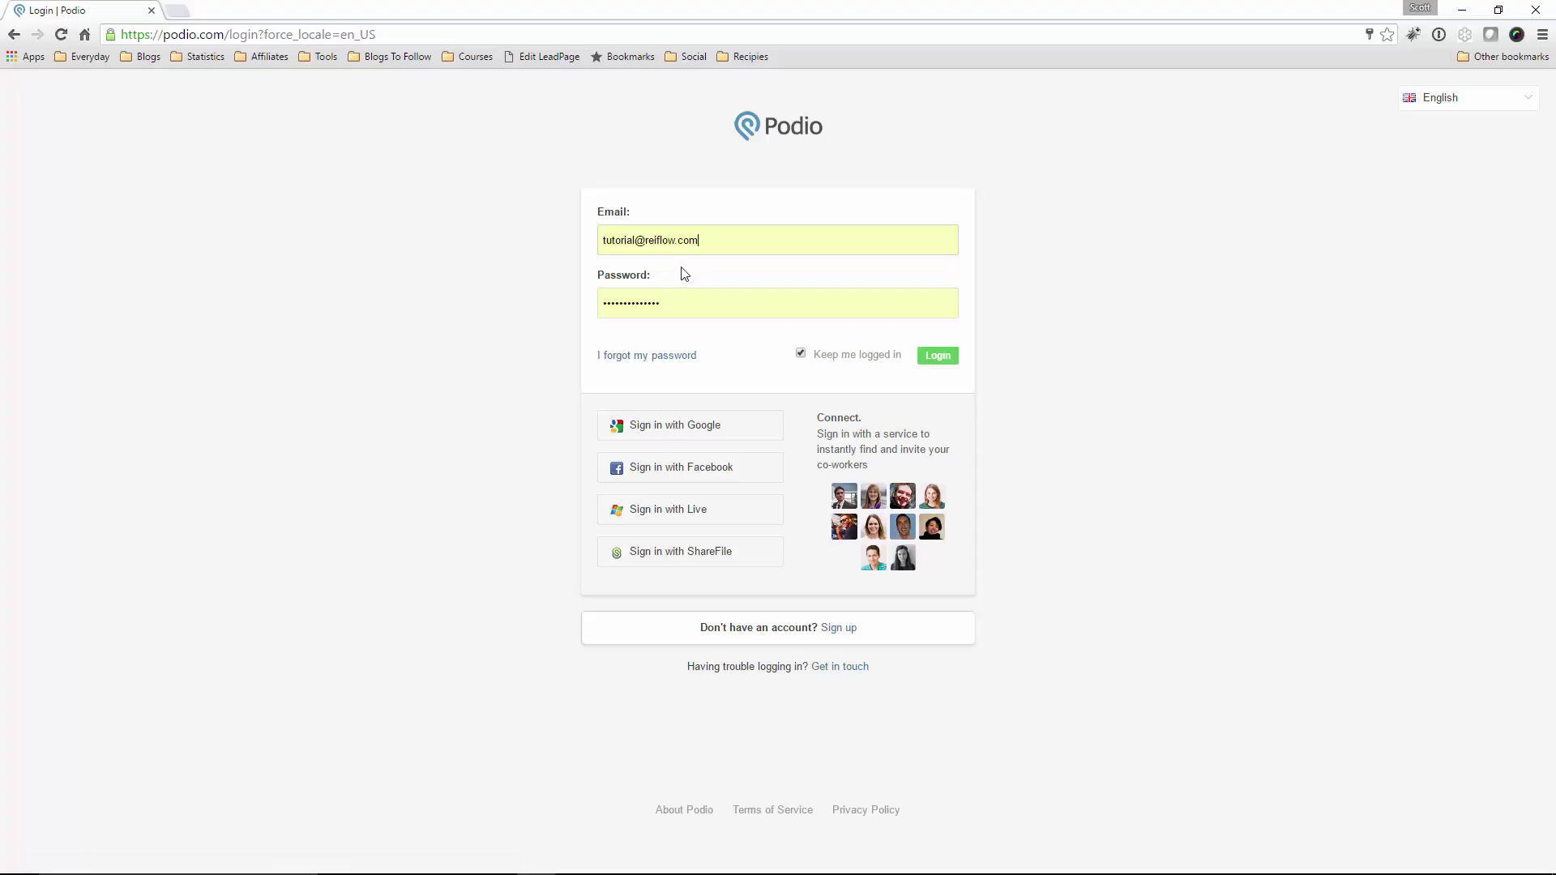
Log in and switch to the Tutorial Workspace from the workspace list
click(944, 358)
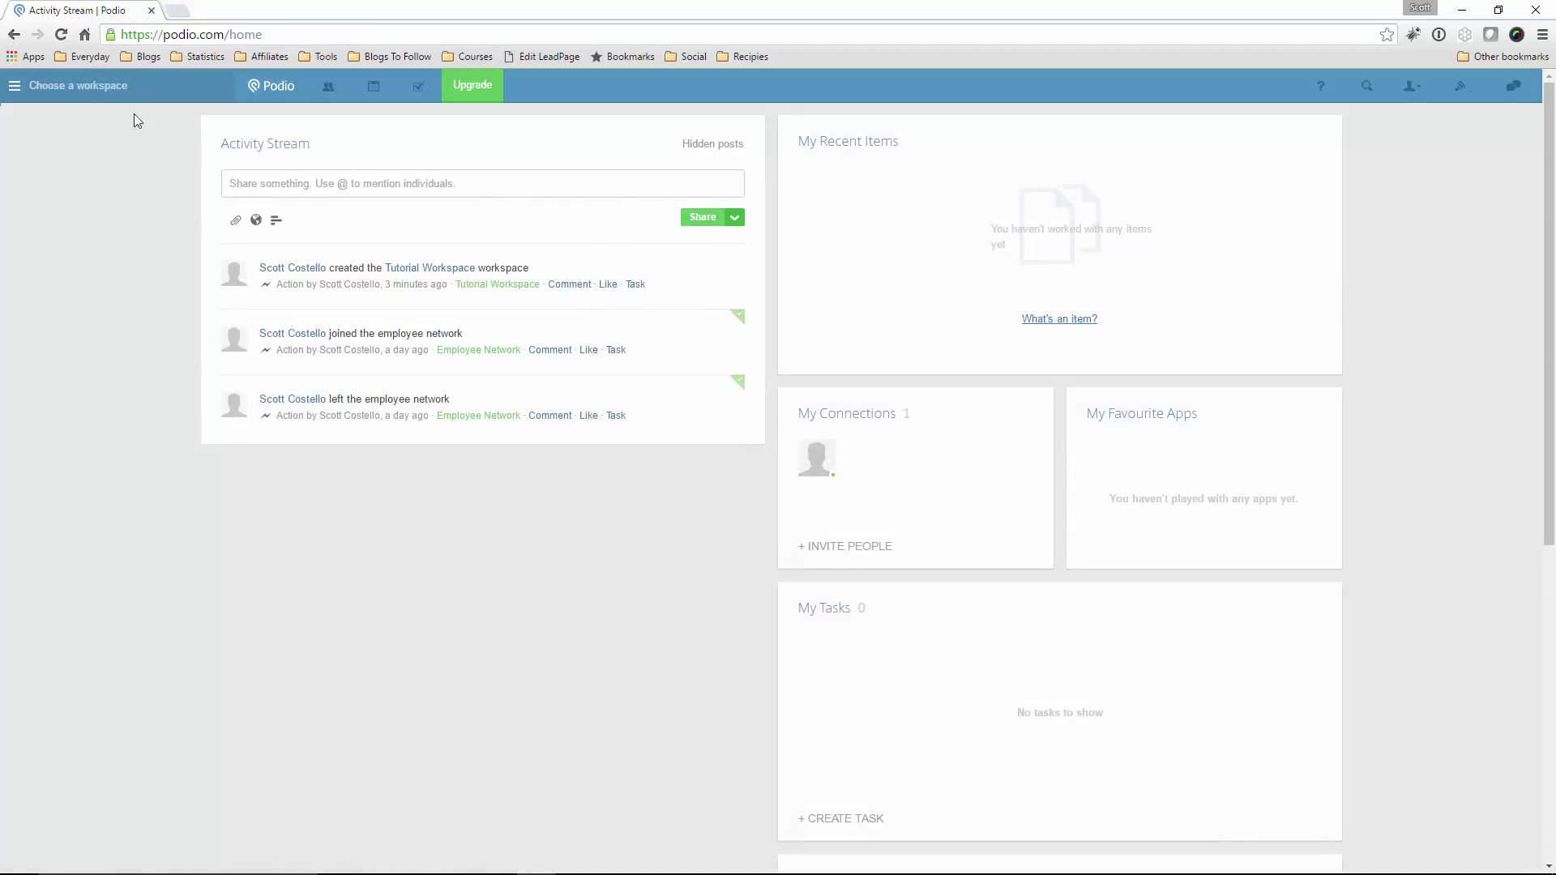
click(88, 90)
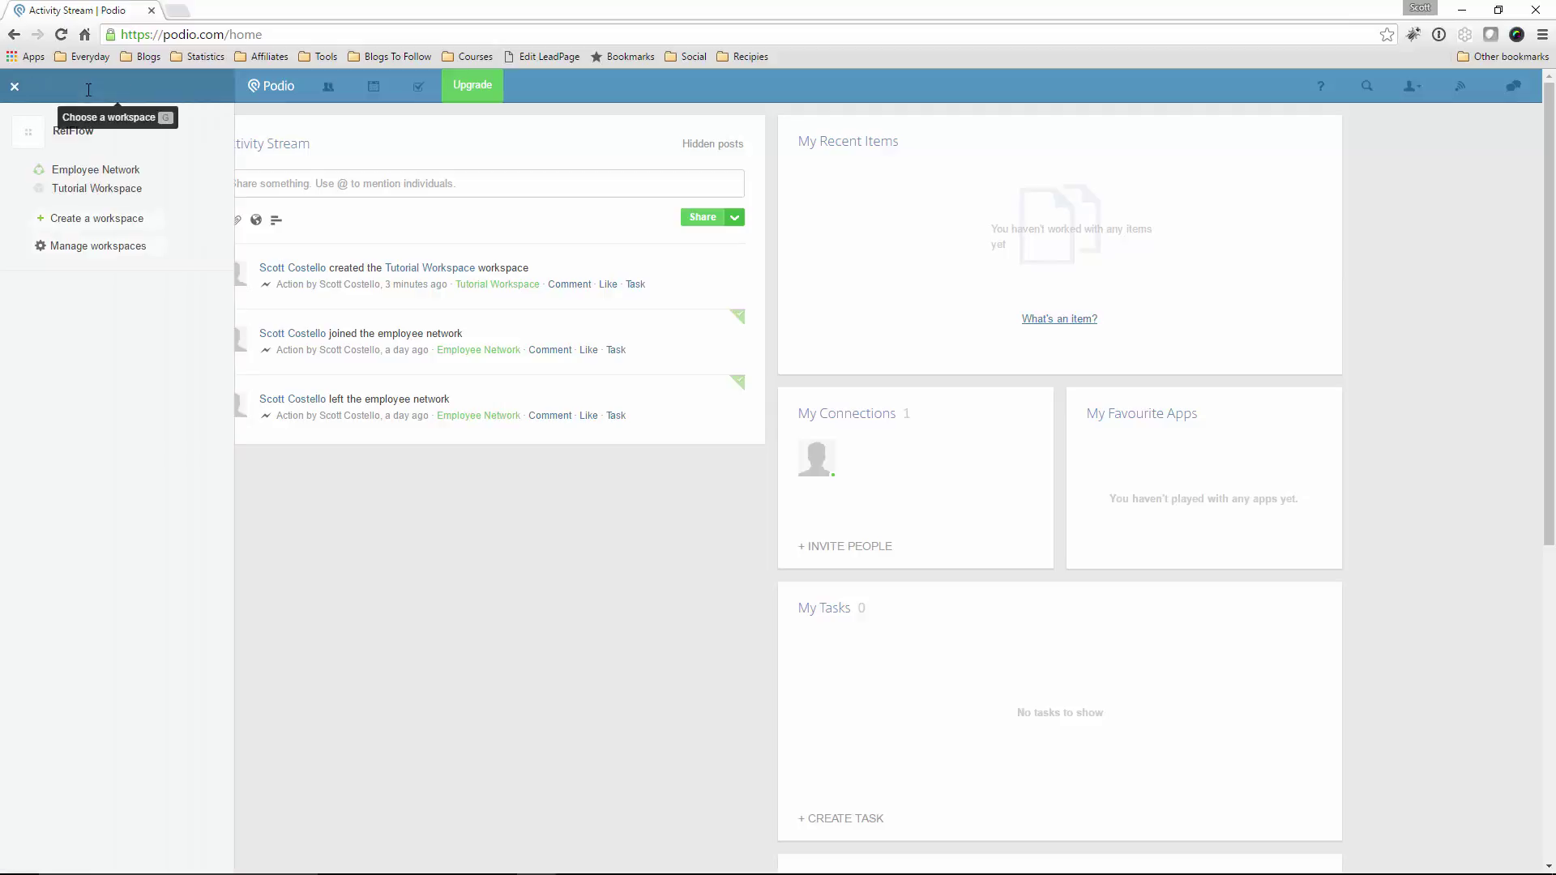
click(89, 195)
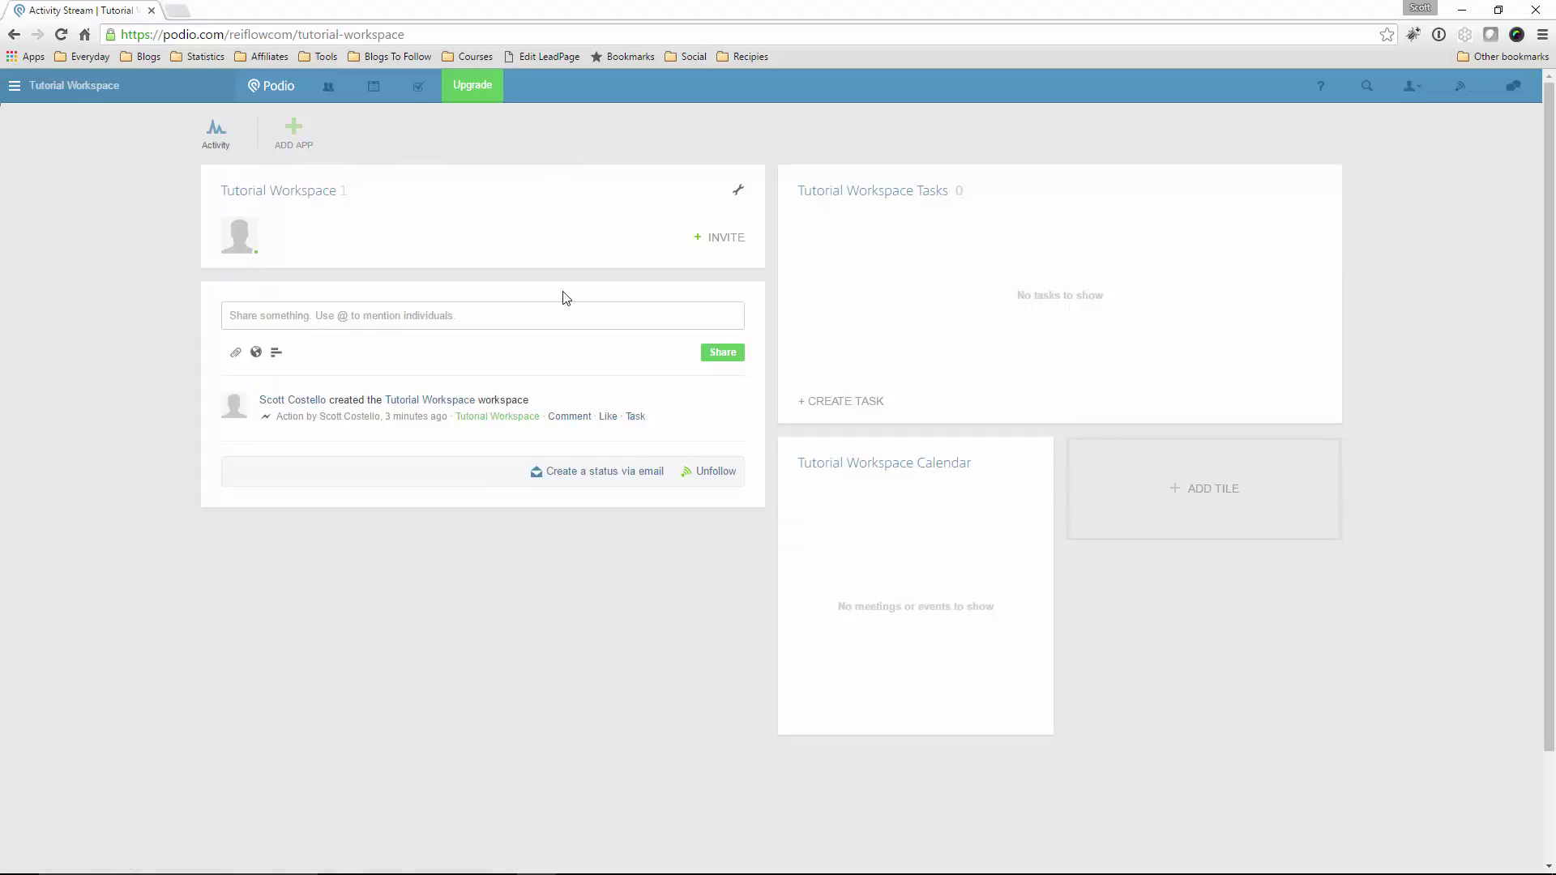
Begin adding a new app to the Tutorial Workspace with ADD APP
click(293, 138)
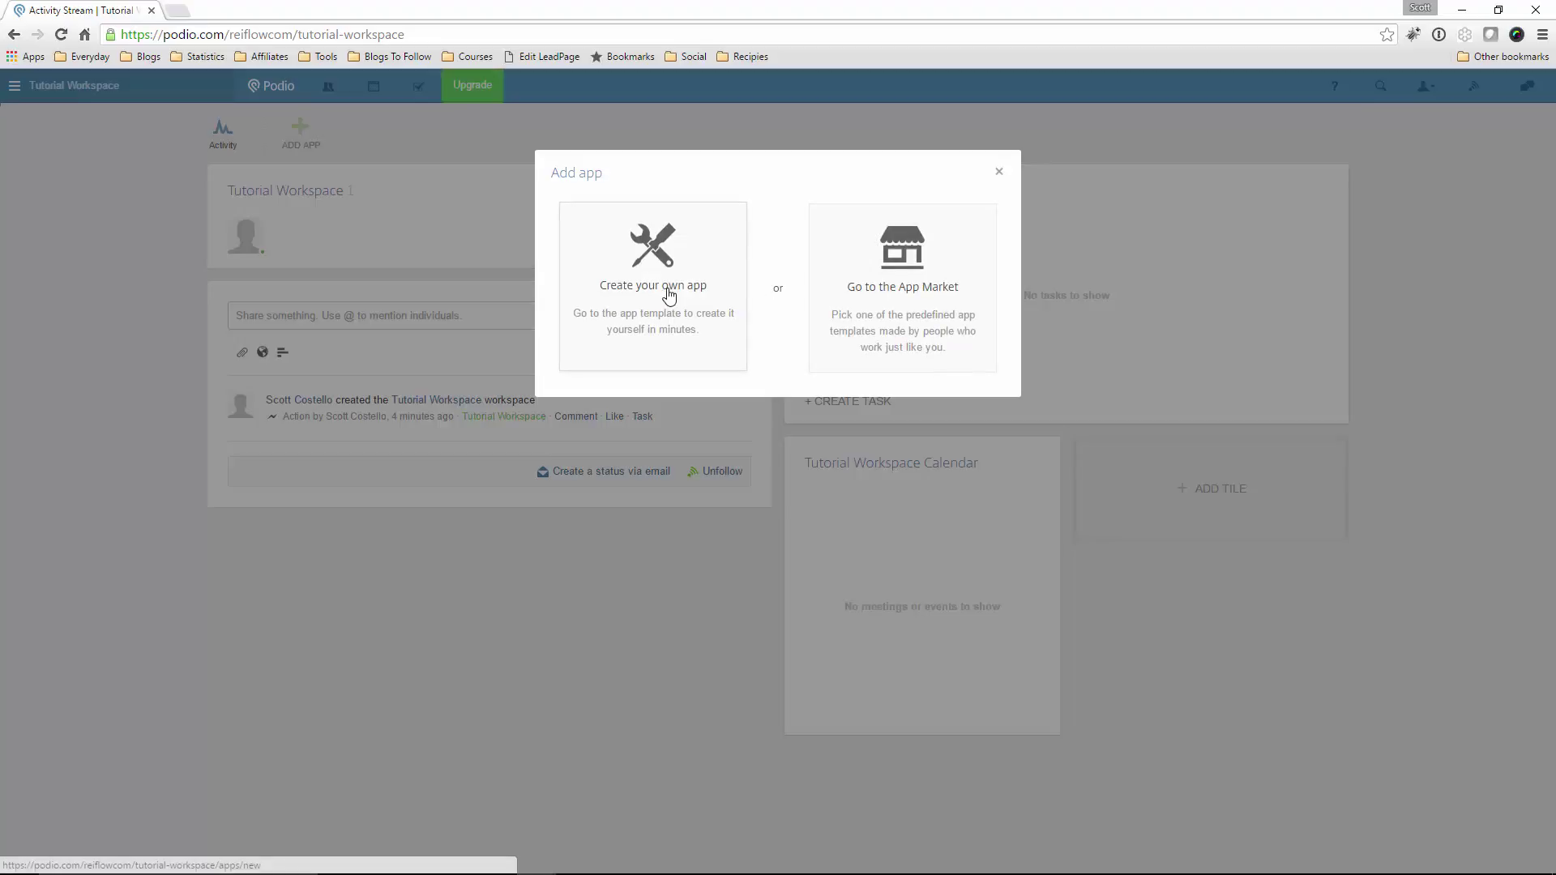
Create a custom app named 'Leads' with item name 'Lead', and view its Advanced options
click(634, 293)
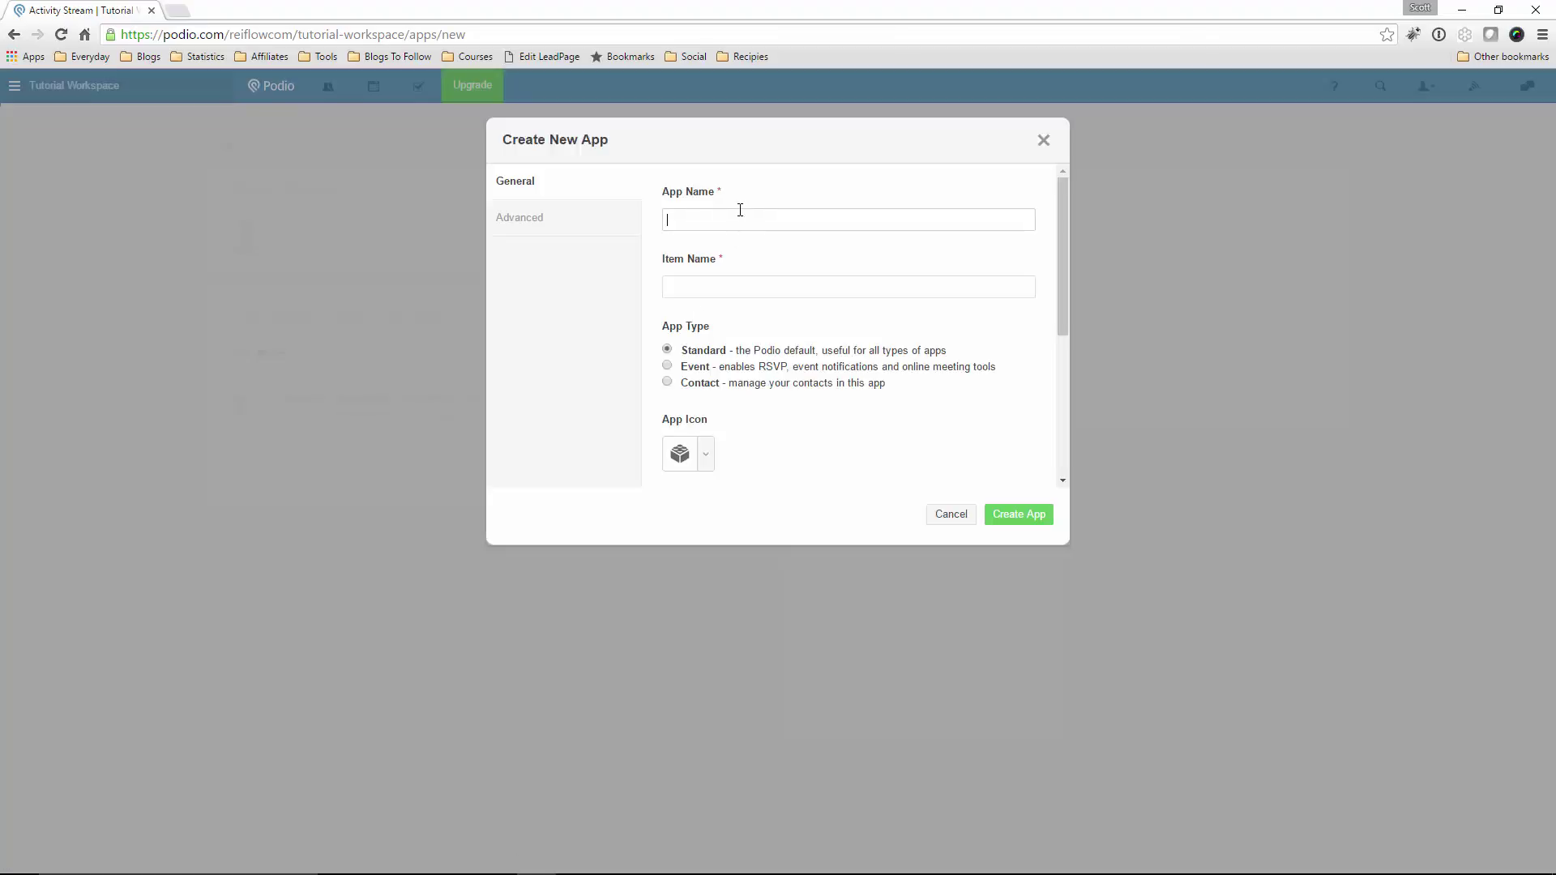
text(My)
key(BackSpace)
key(BackSpace)
text(Leads)
click(747, 286)
text(Lead)
click(538, 227)
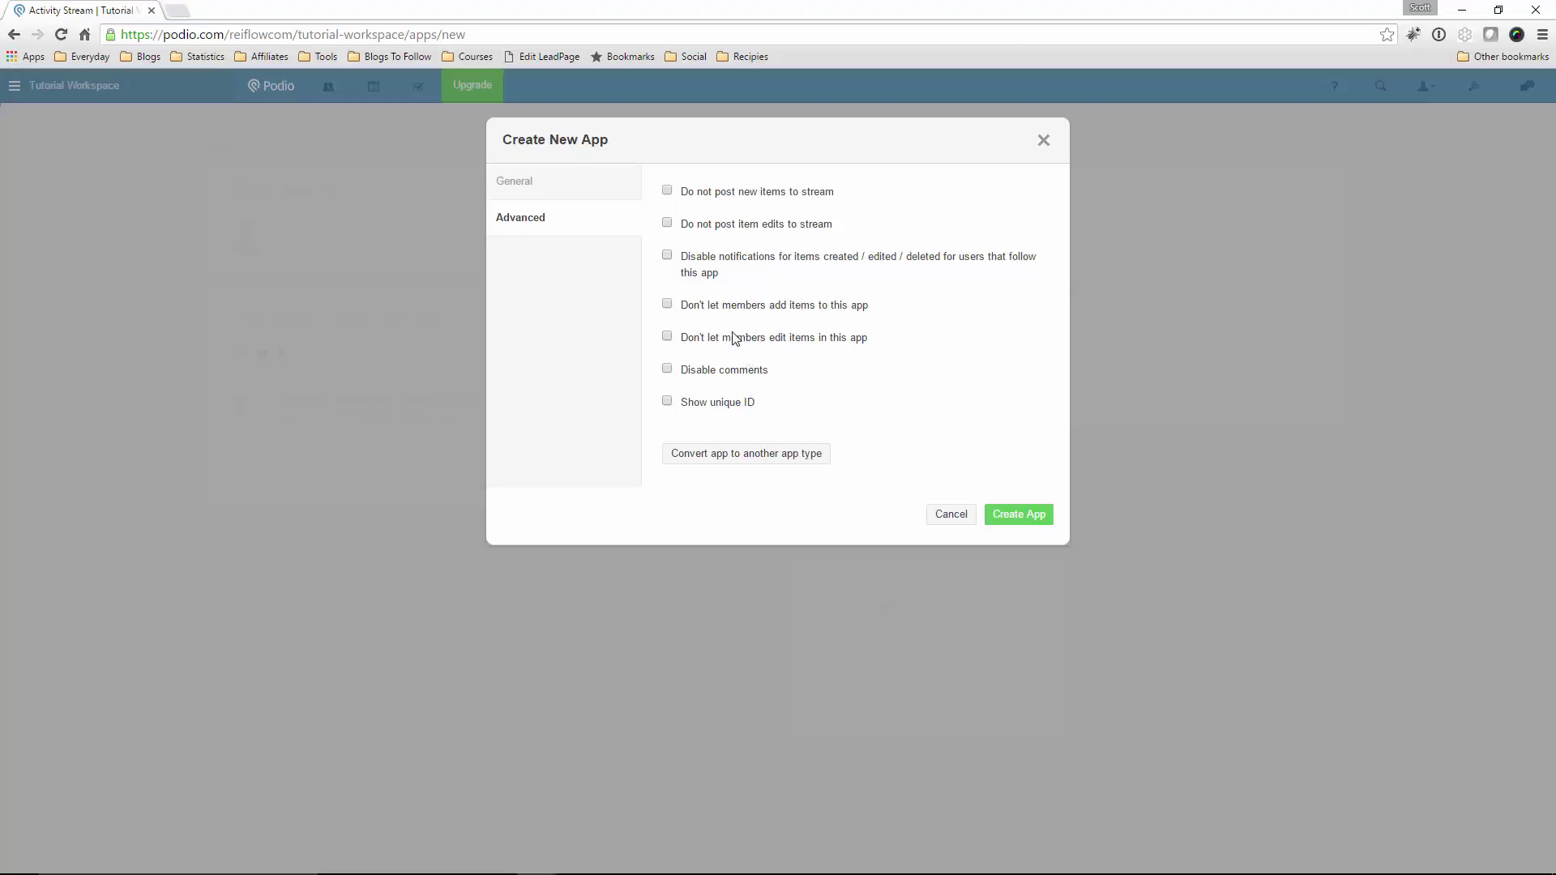
Give the Leads app the house icon
click(526, 191)
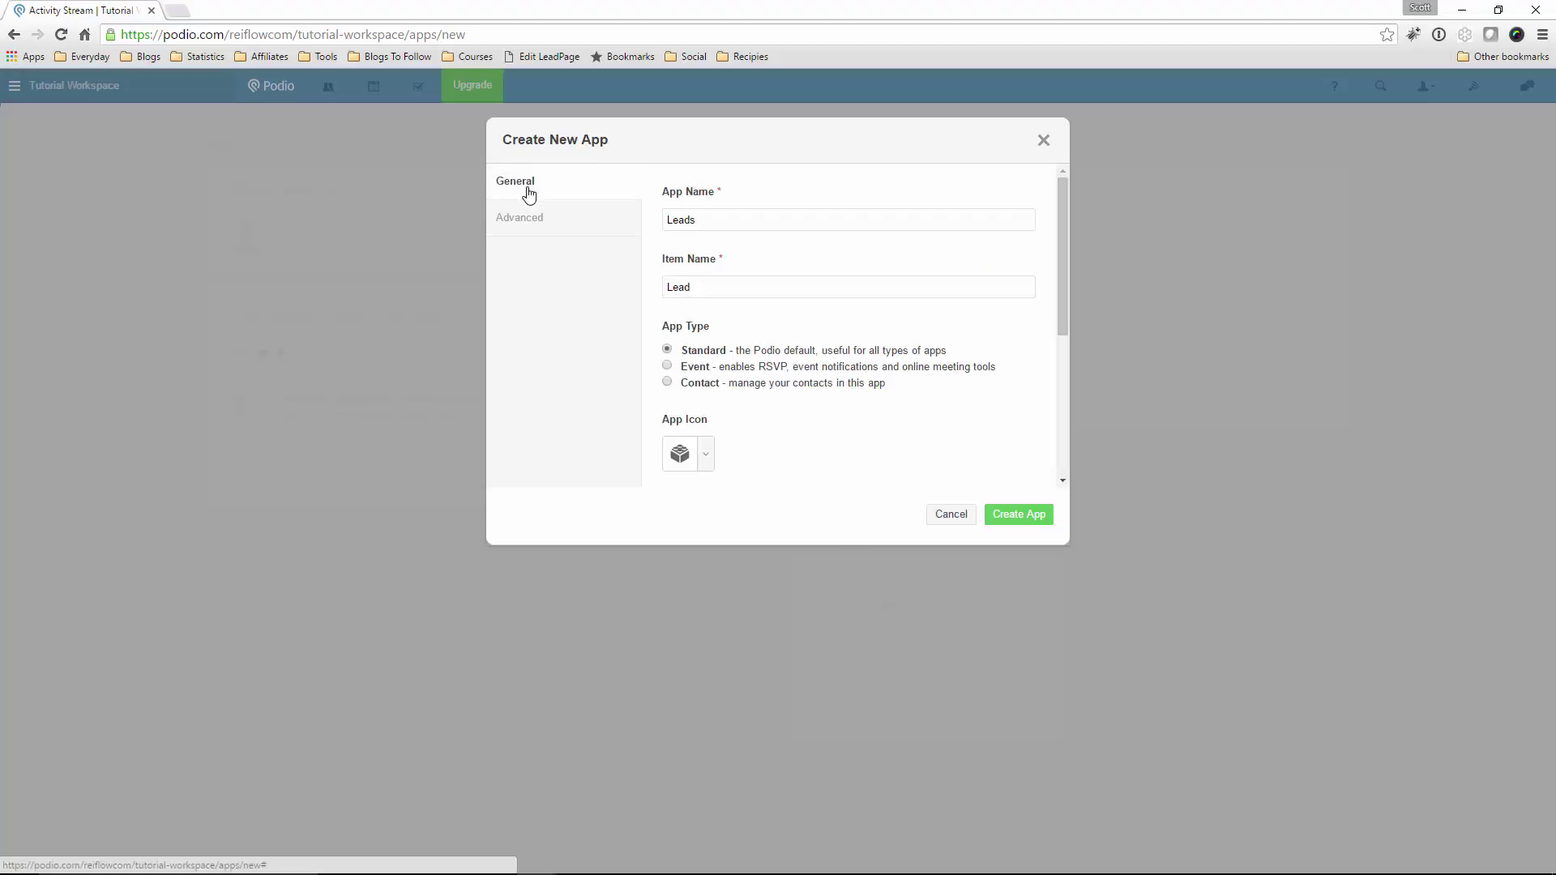
click(713, 456)
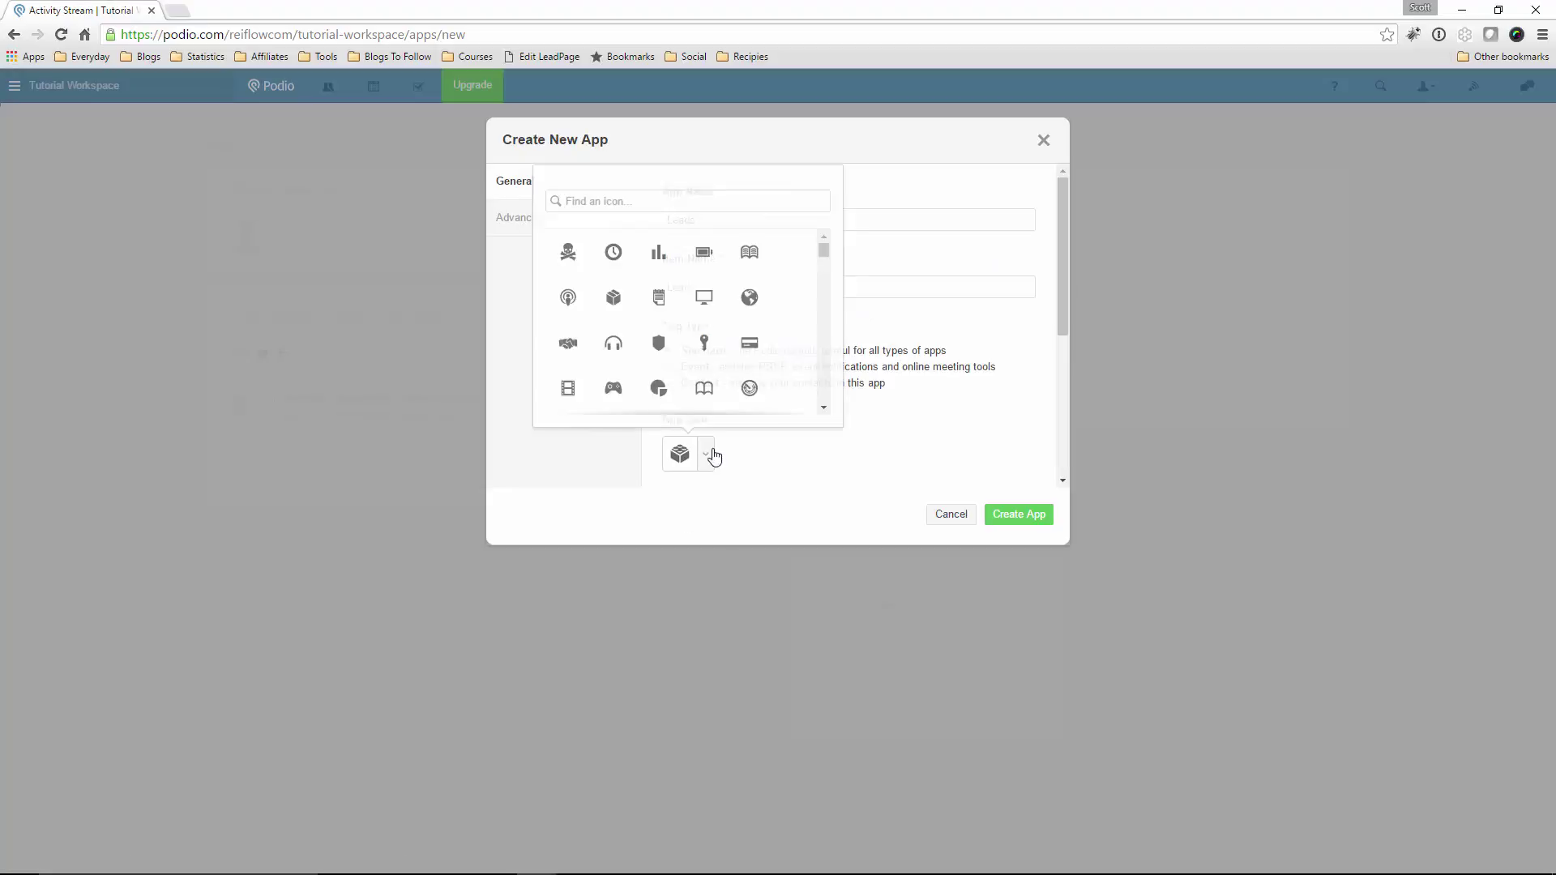
drag(823, 251, 824, 380)
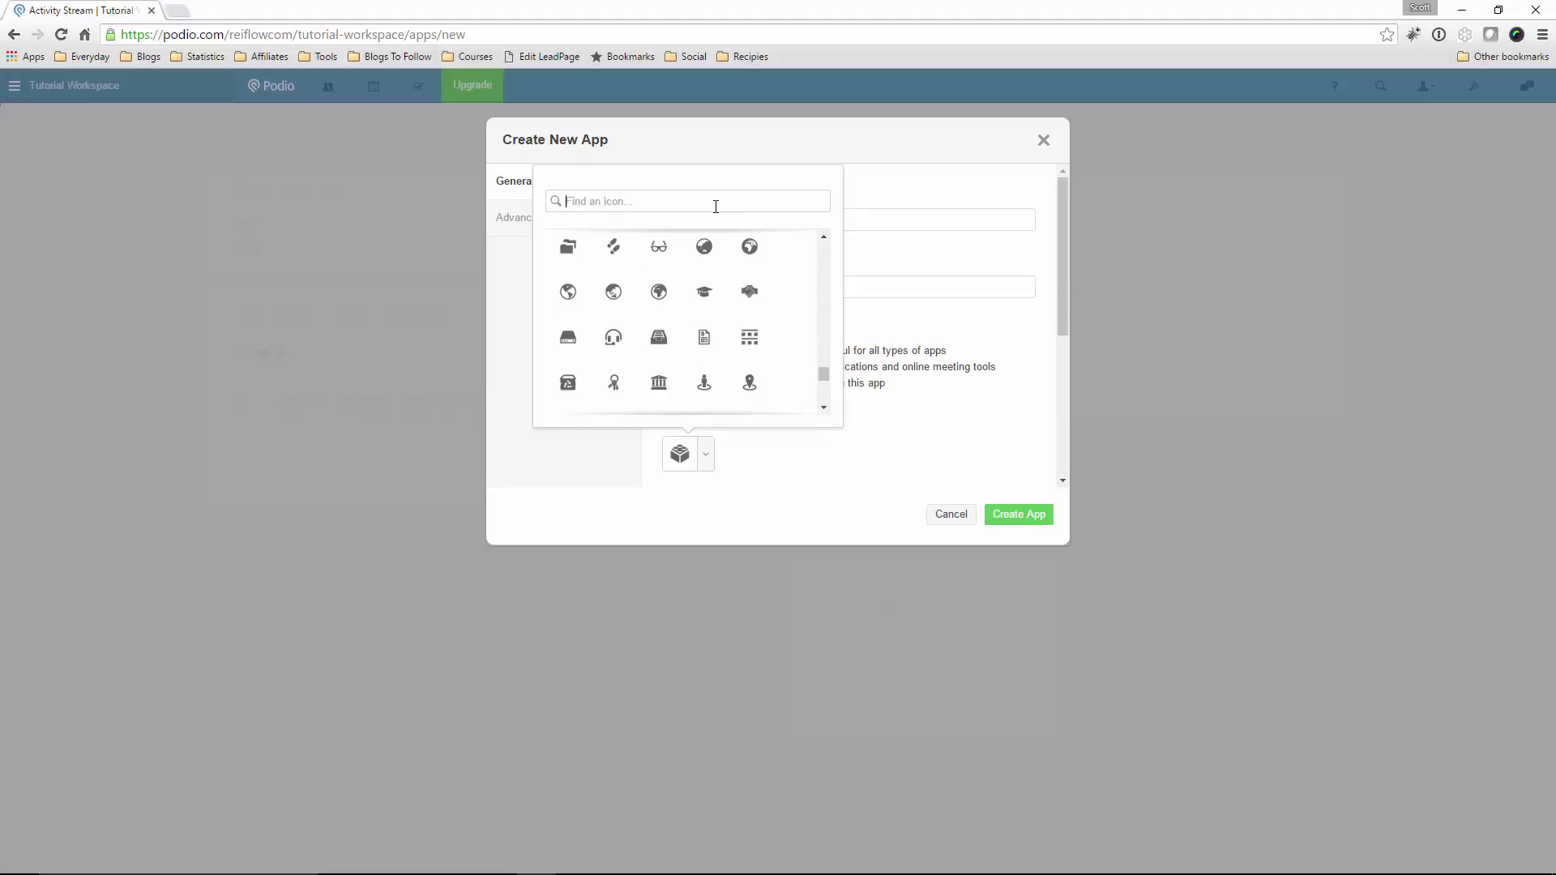
text(house)
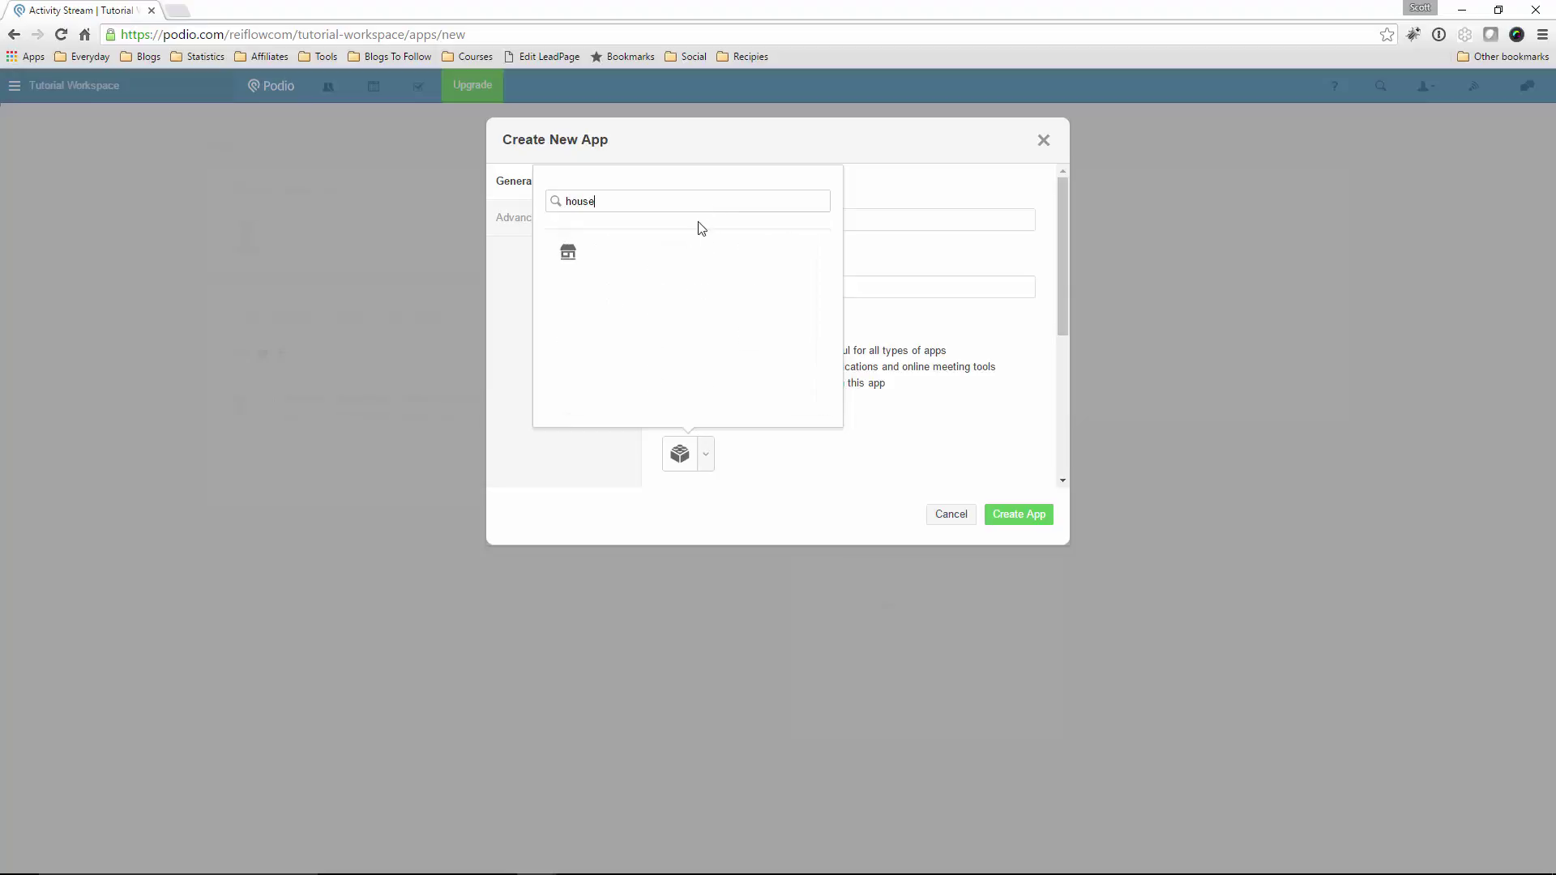
click(570, 256)
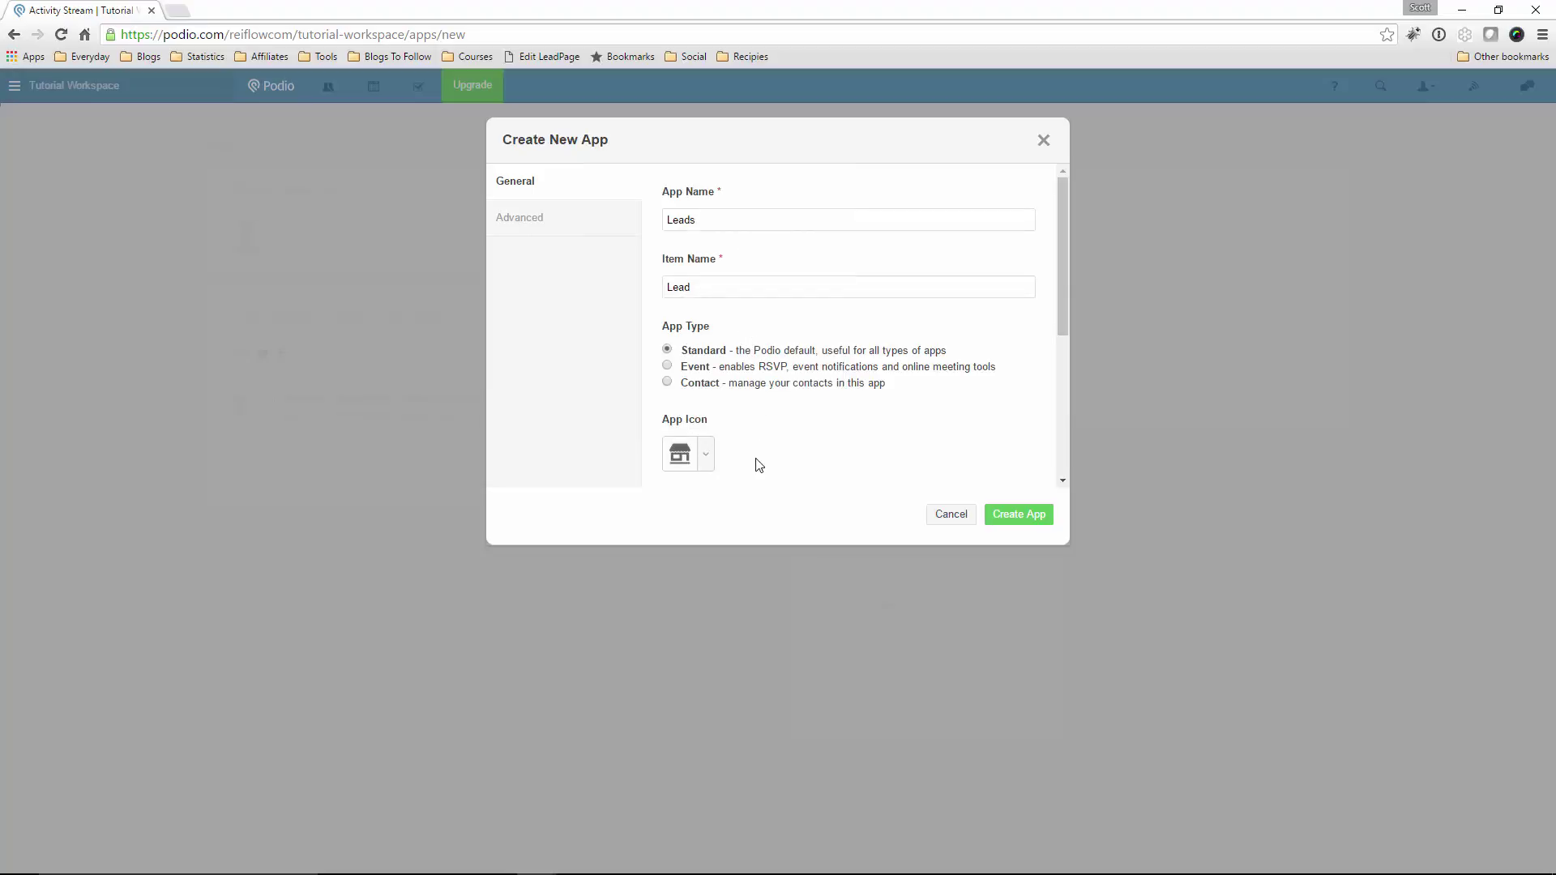
Set the standard layout to Table and create the Leads app
drag(1063, 330, 1050, 437)
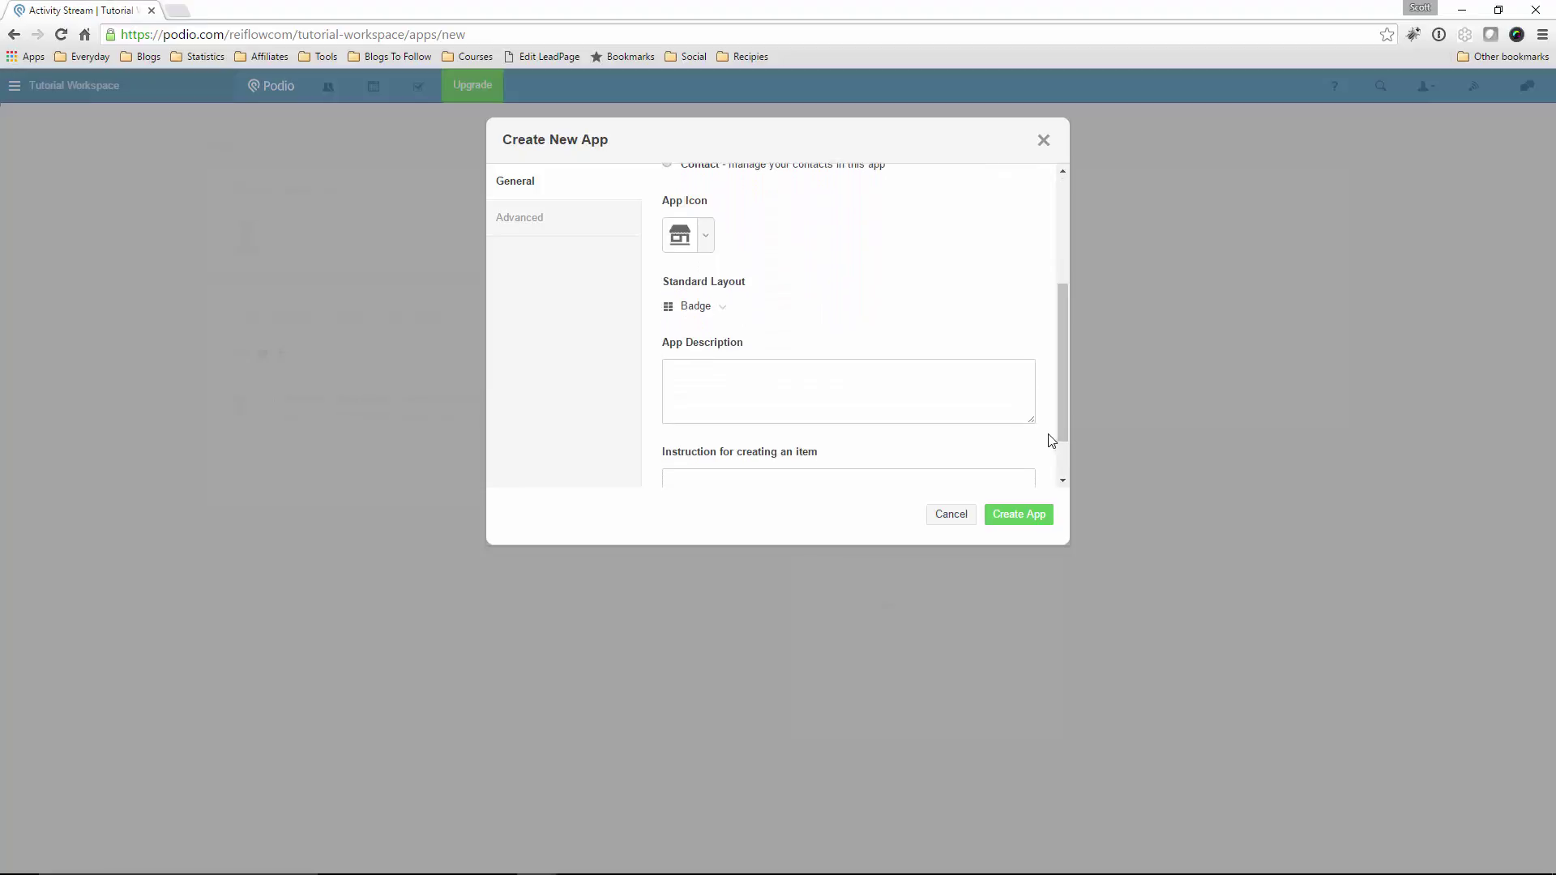
click(725, 313)
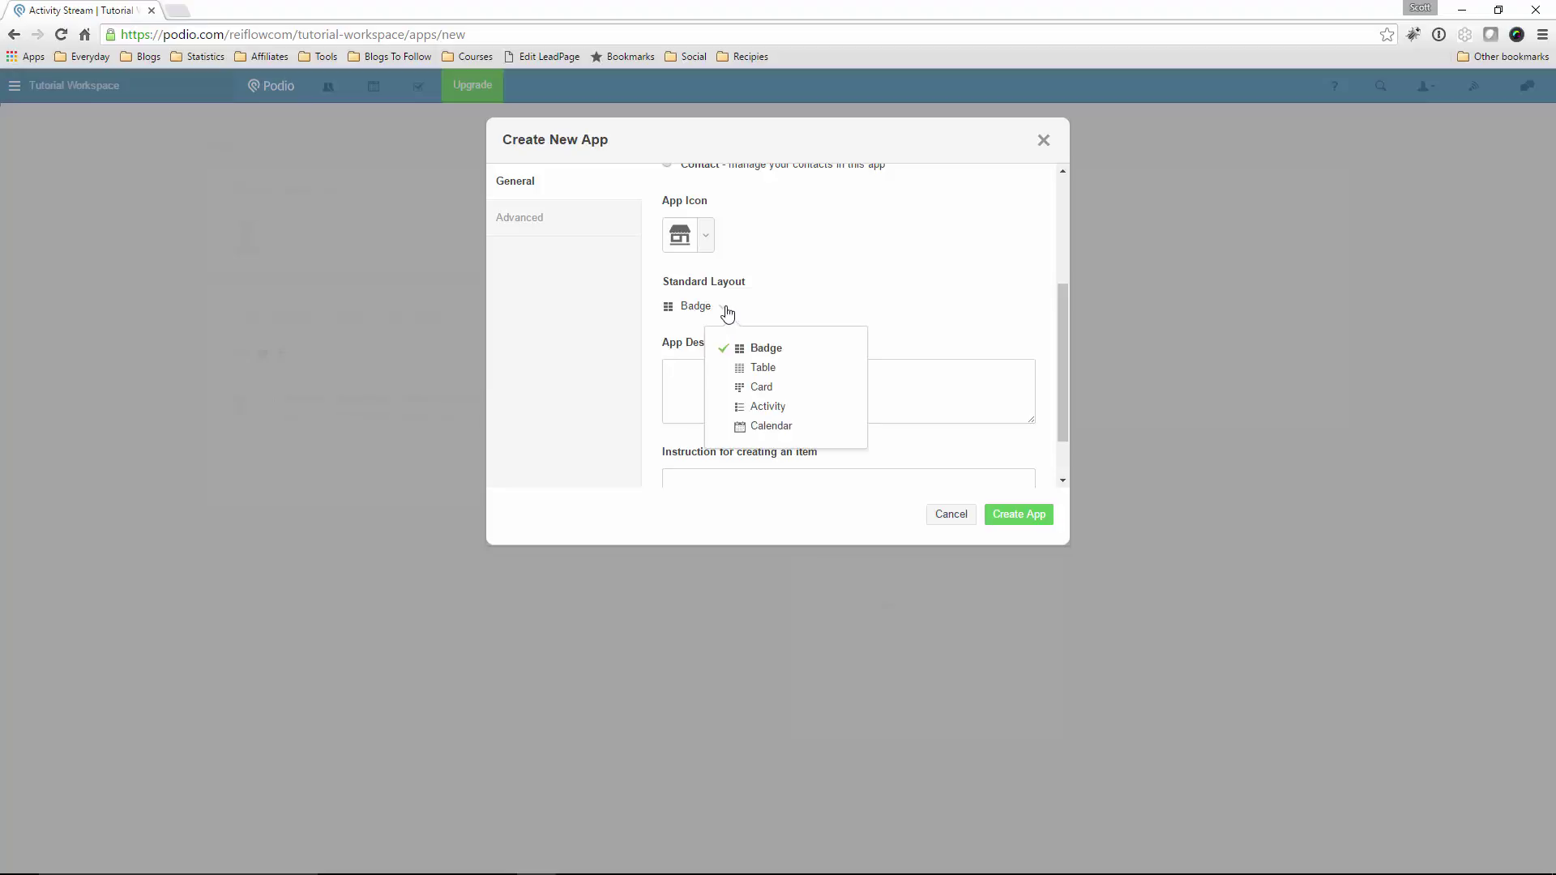
click(768, 371)
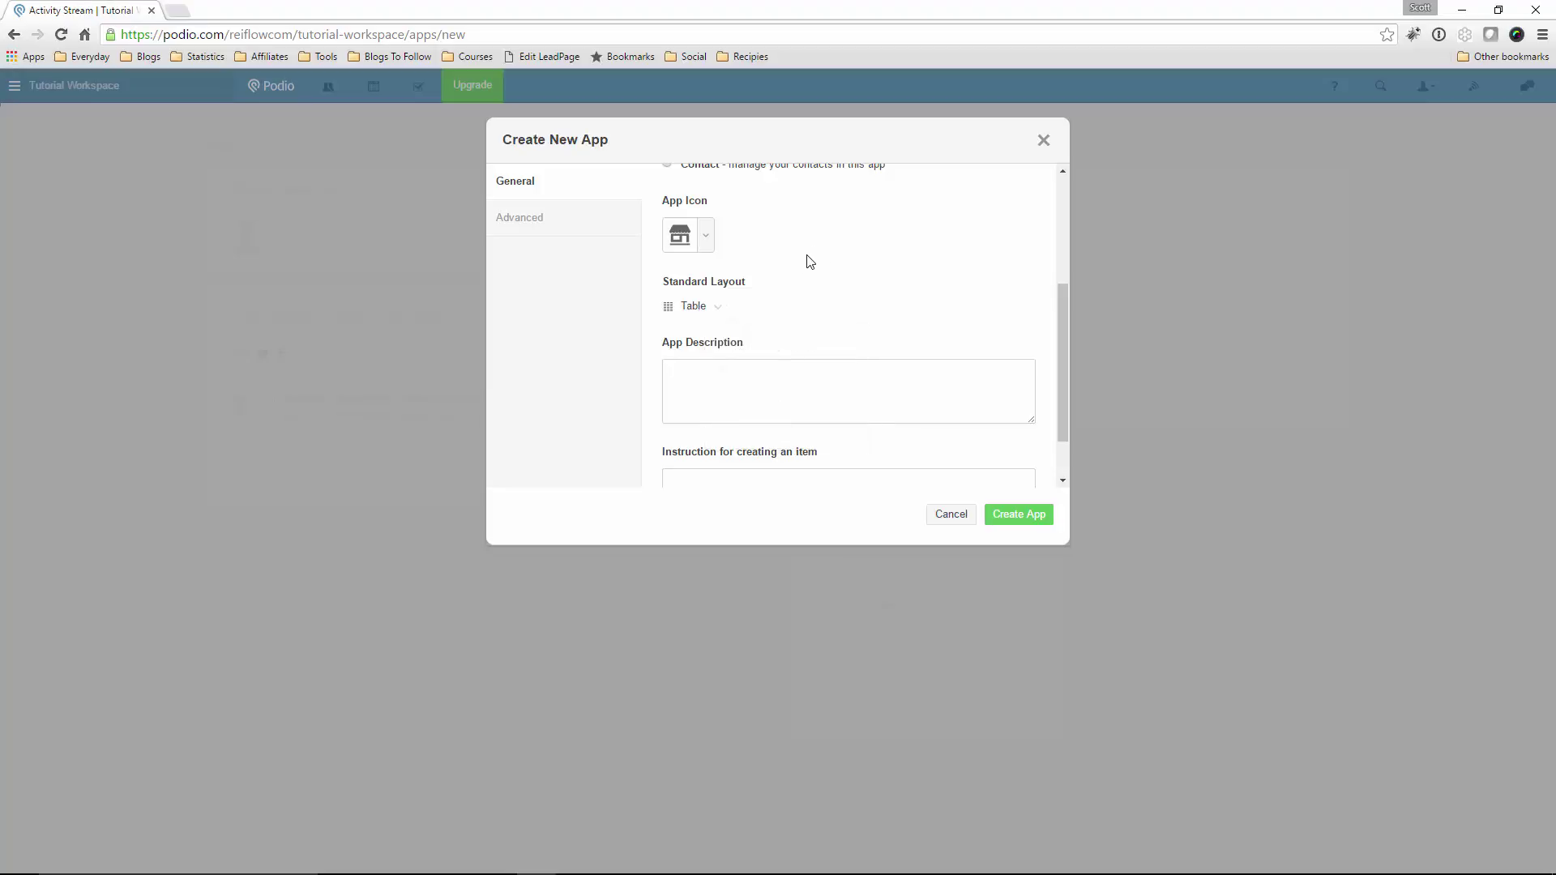
scroll(805, 313, down, 1)
click(799, 302)
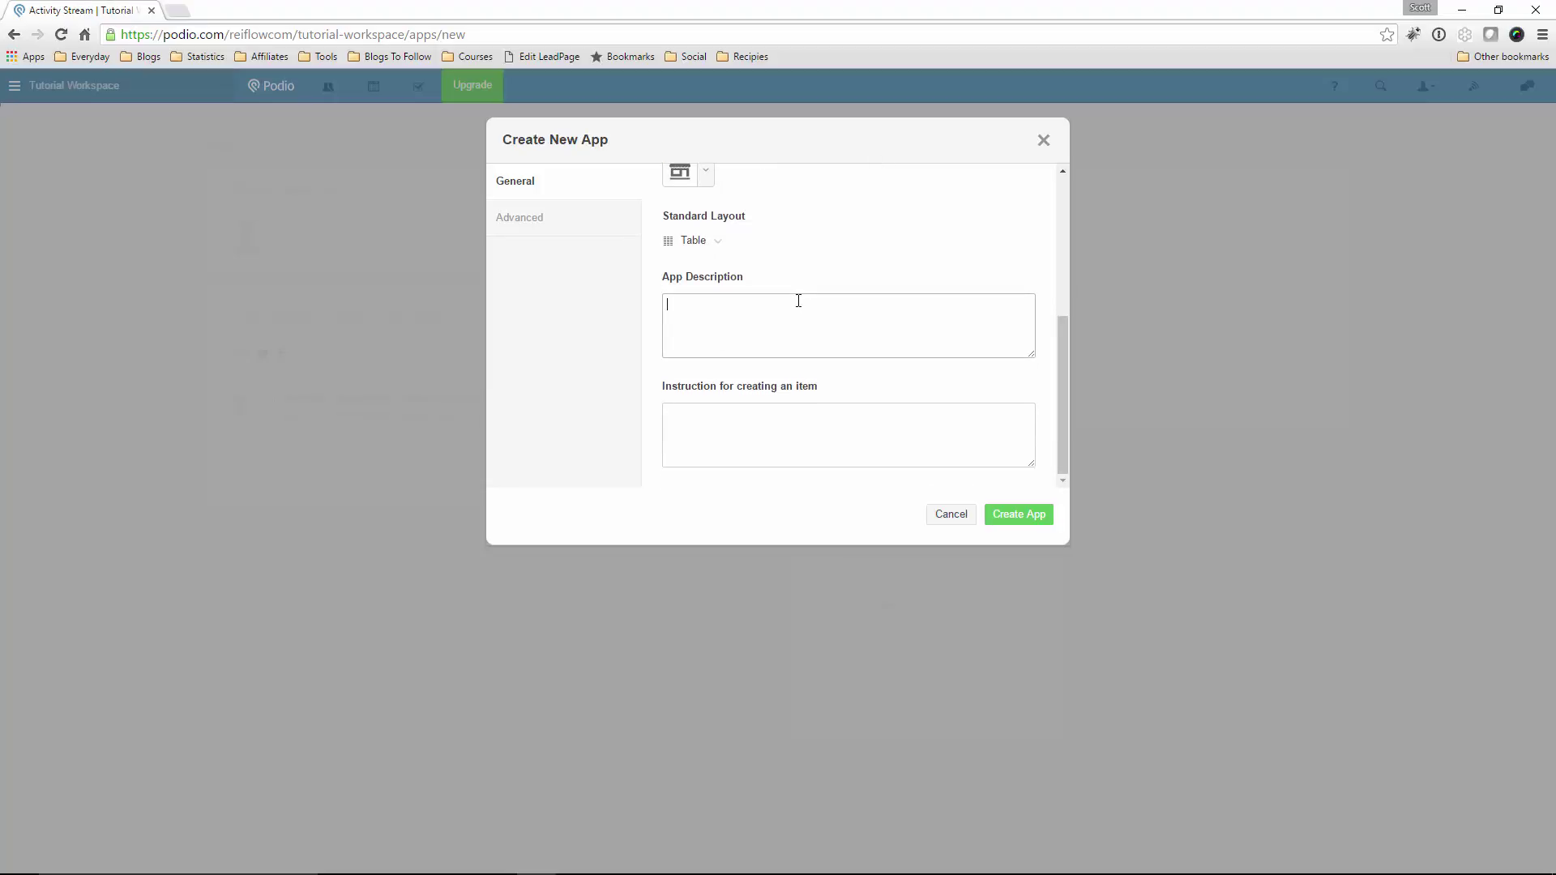
click(731, 429)
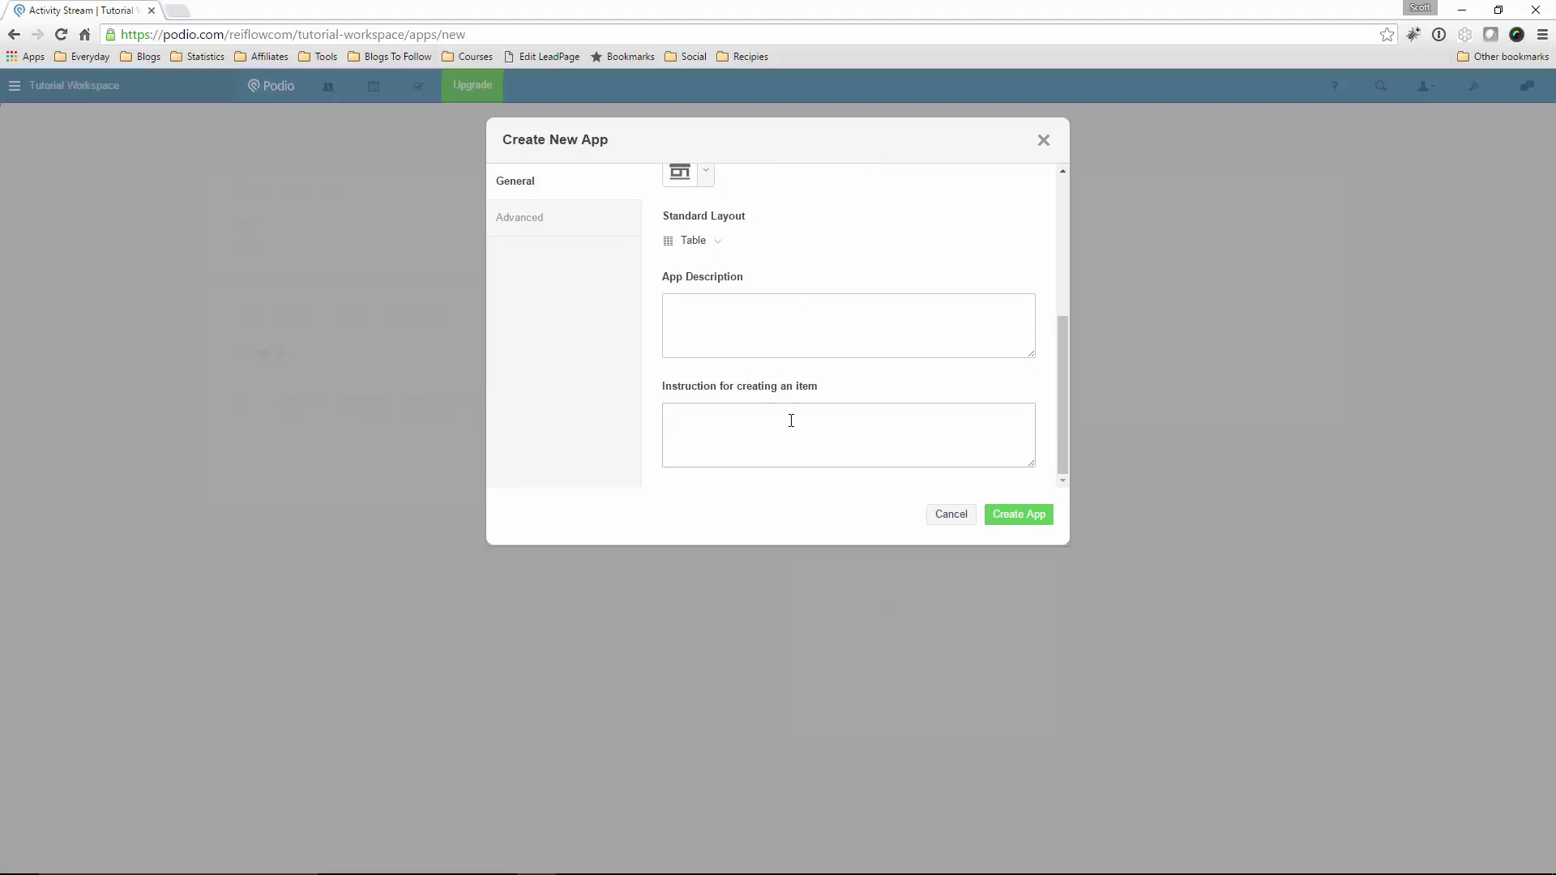
scroll(889, 395, up, 3)
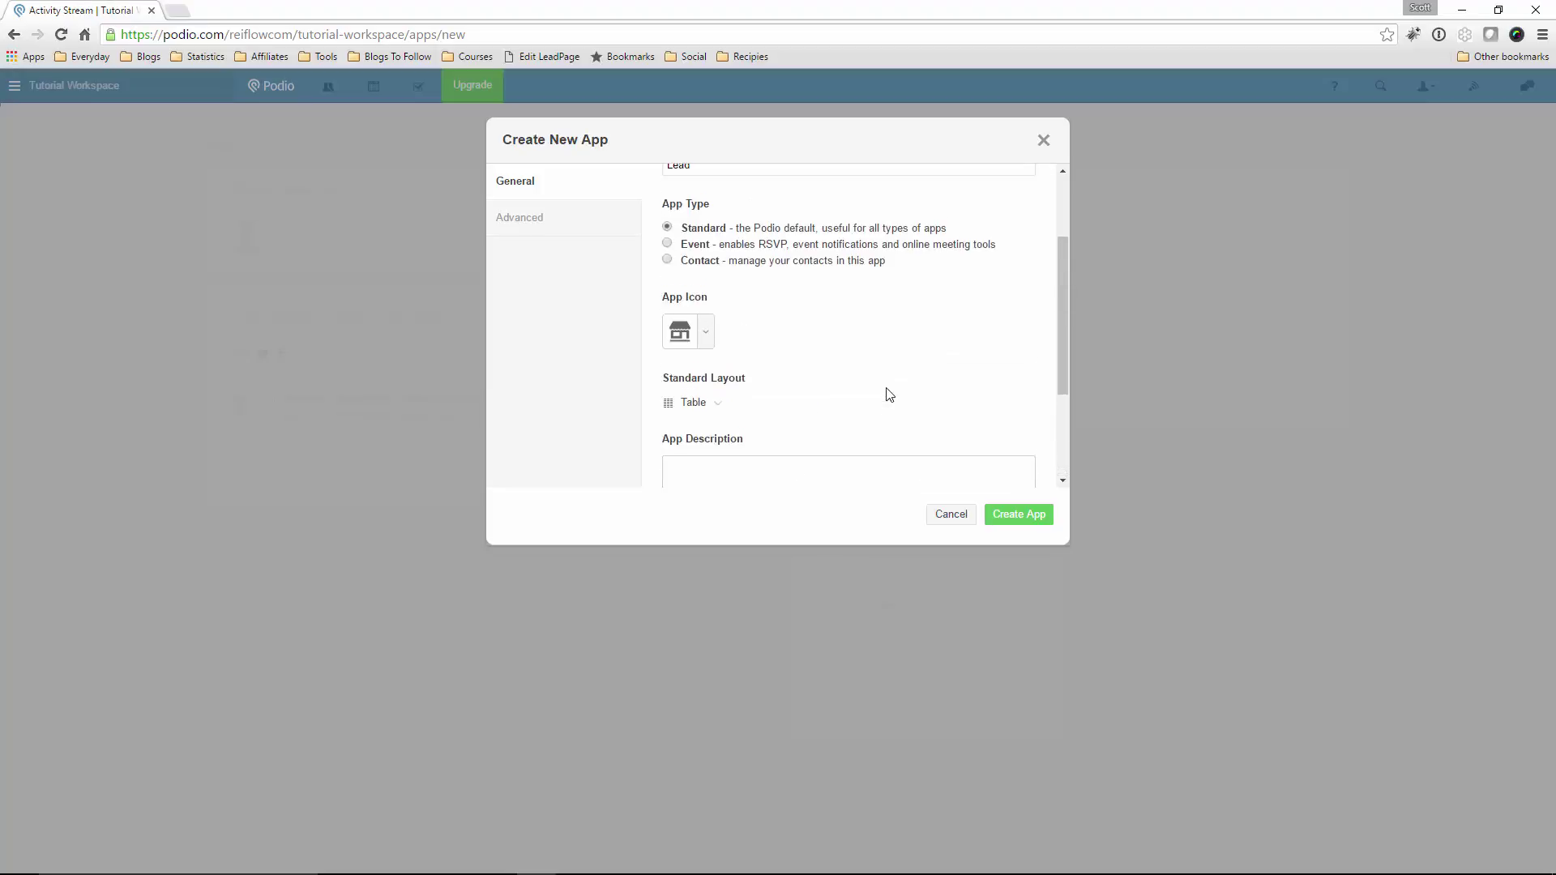
scroll(888, 395, up, 2)
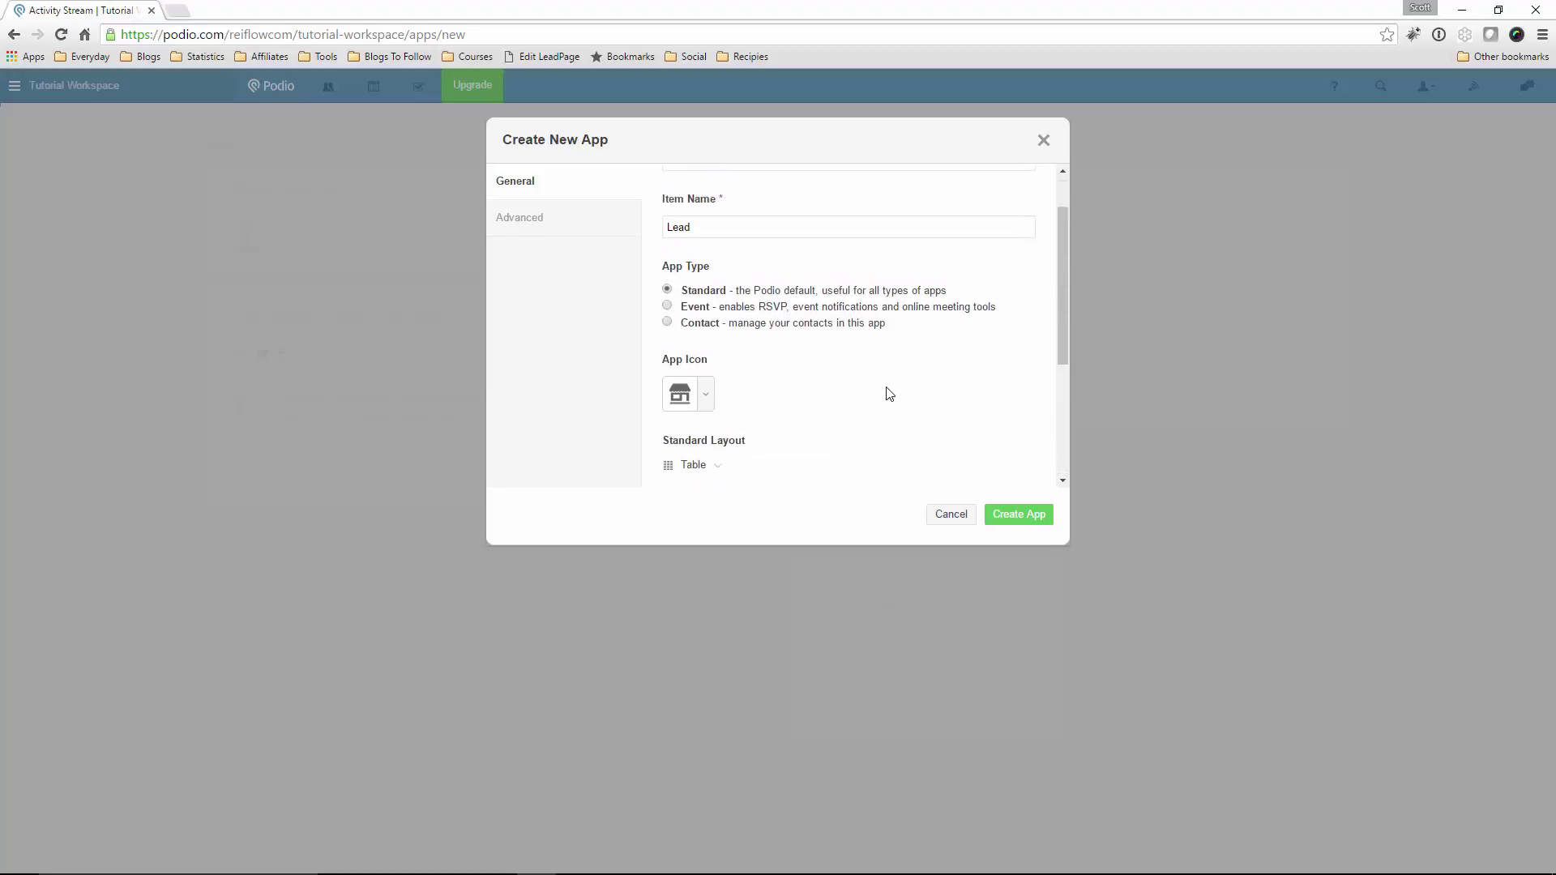
click(1000, 517)
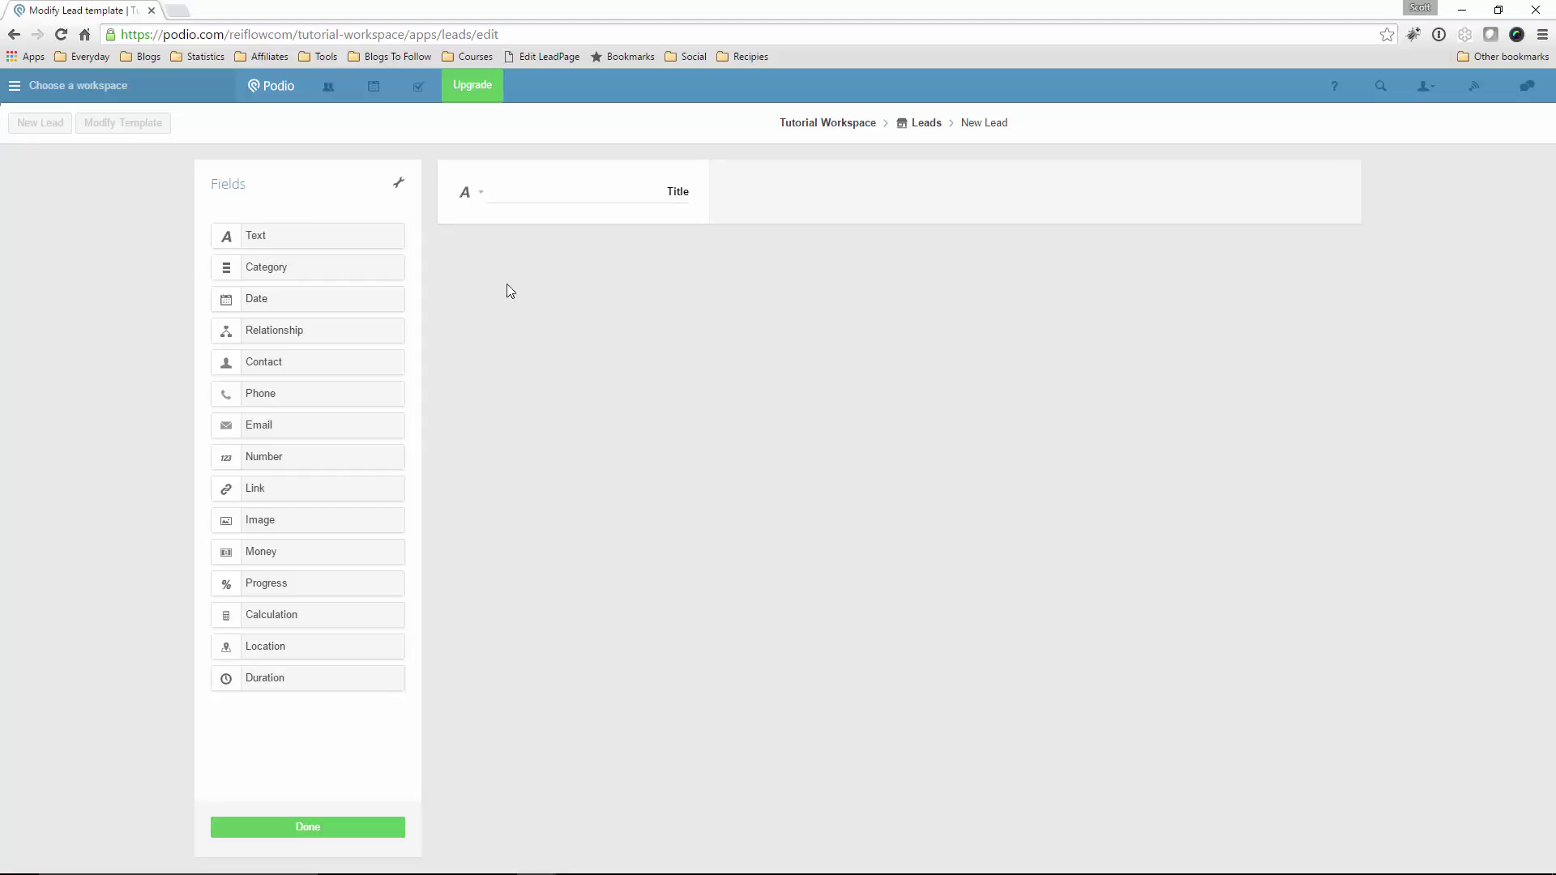
Add a text field below Title and label it 'Address'
drag(254, 236, 511, 252)
double_click(647, 267)
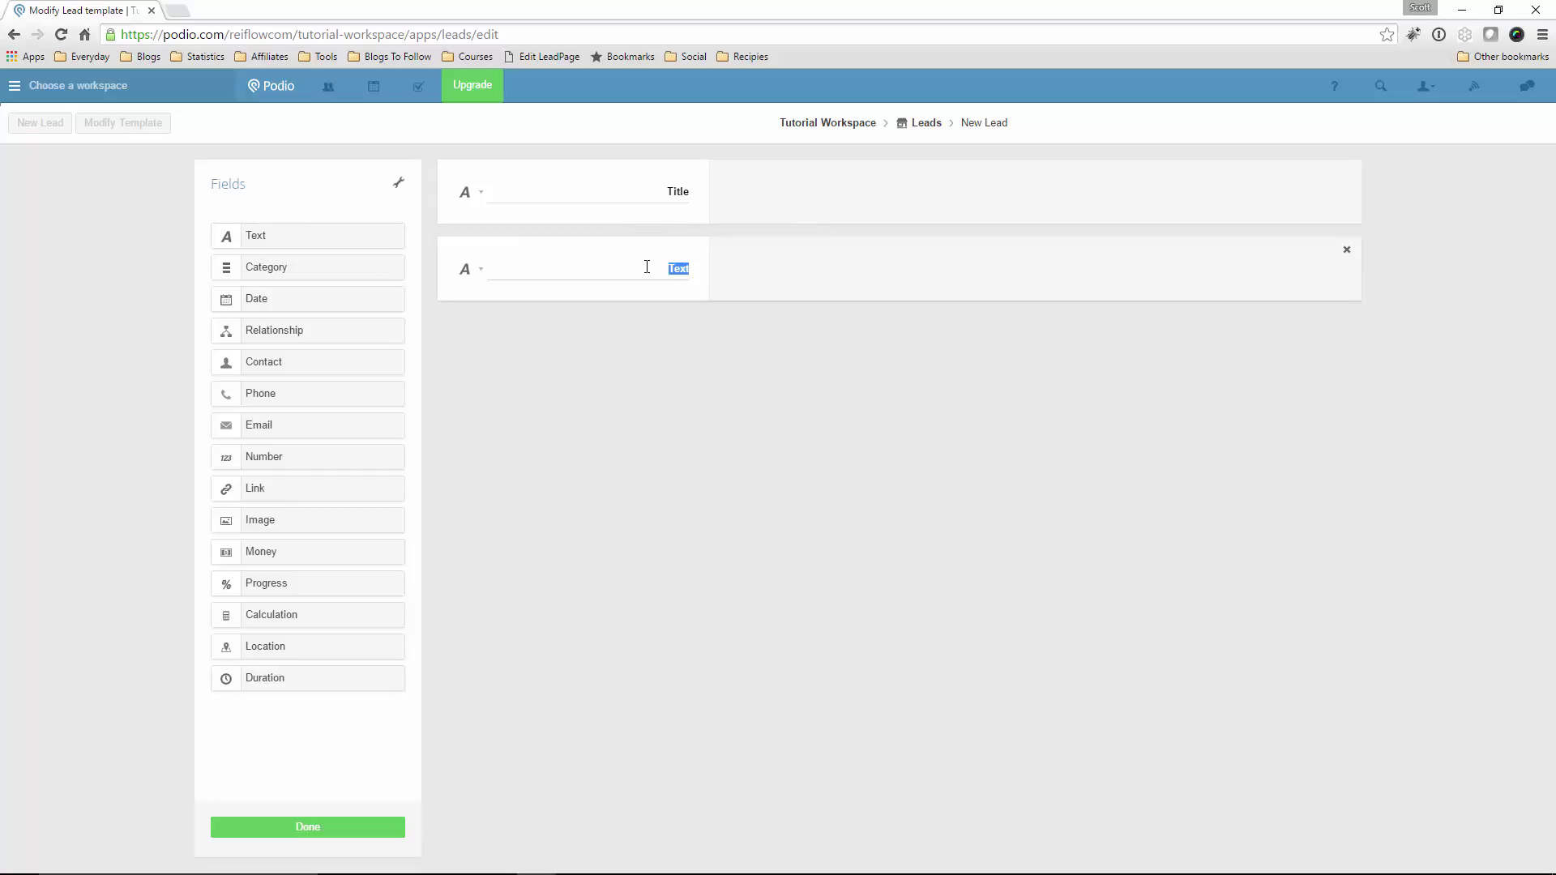
text(D)
key(BackSpace)
text(Address)
Delete the original Title field, including from existing items
click(1346, 177)
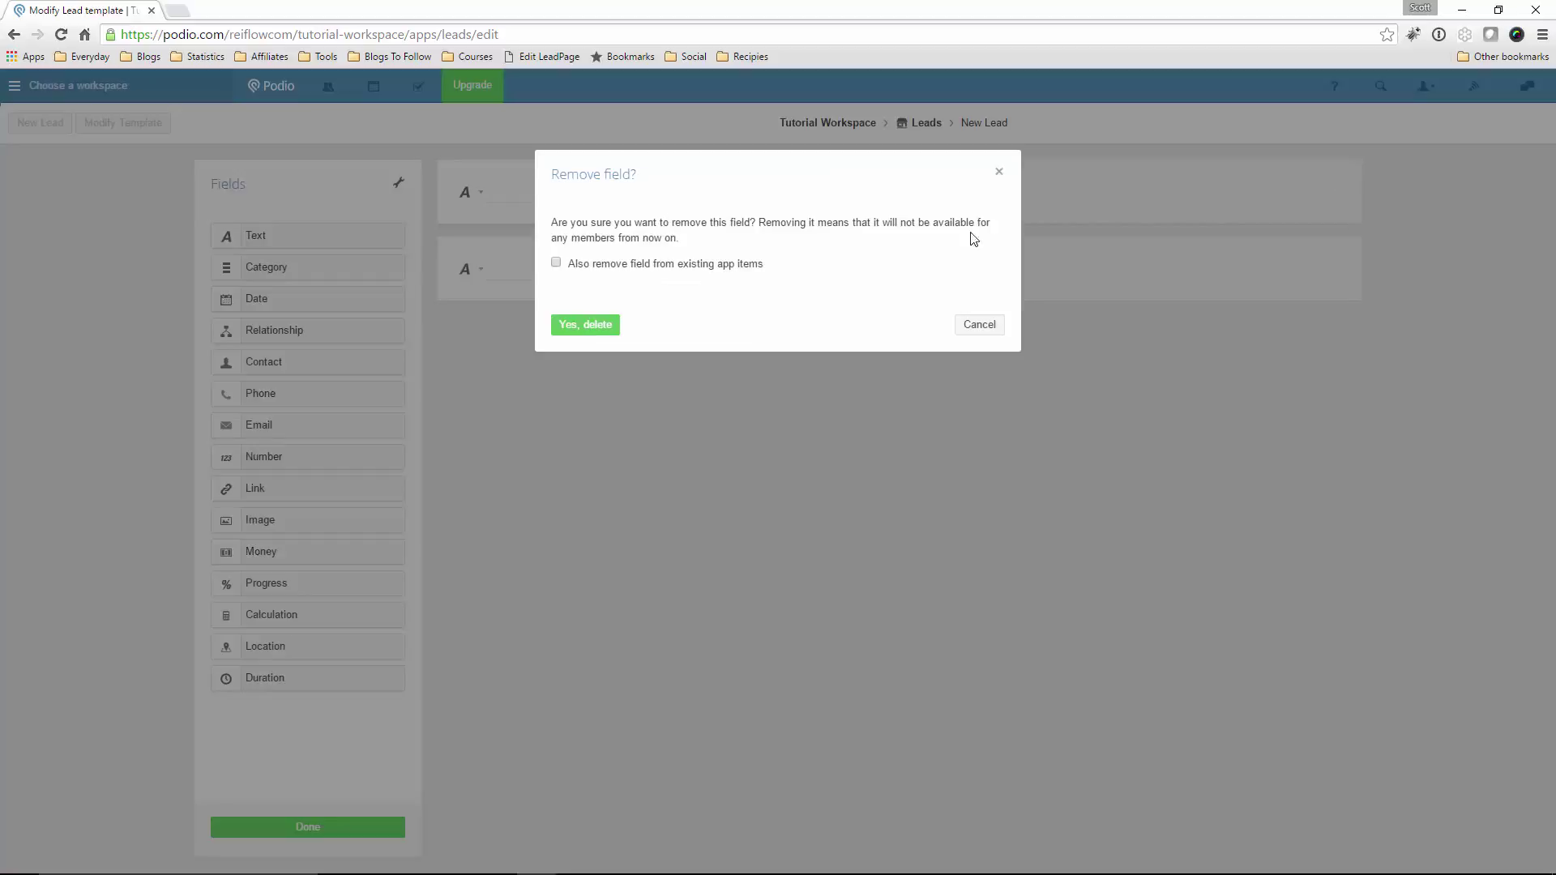
click(569, 268)
click(608, 326)
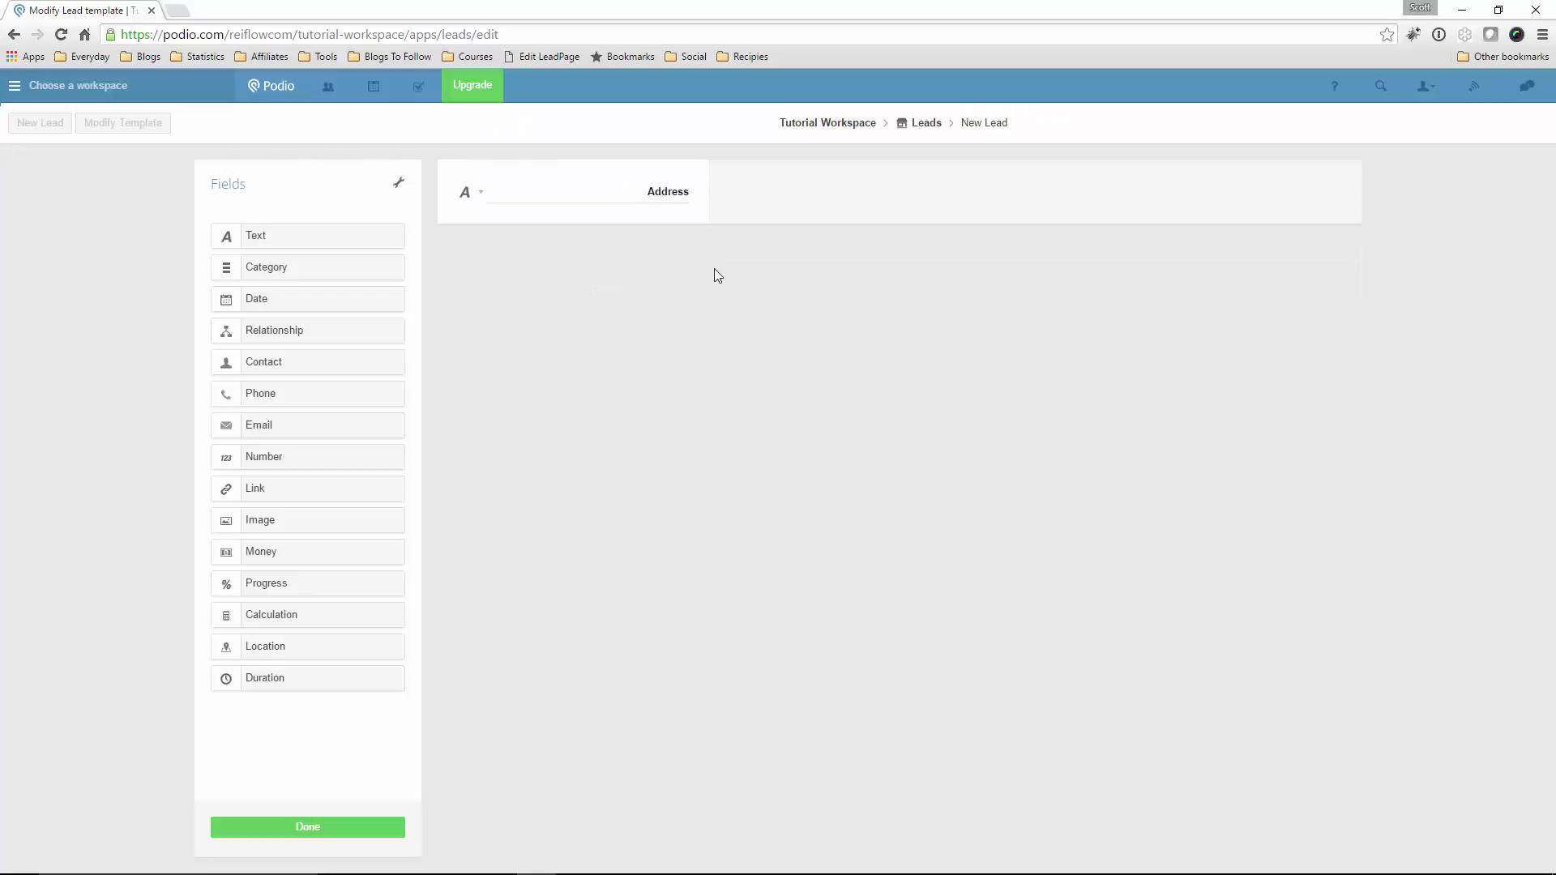
Add a 'City' text field and make both Address and City single-line
drag(309, 236, 636, 278)
text(City)
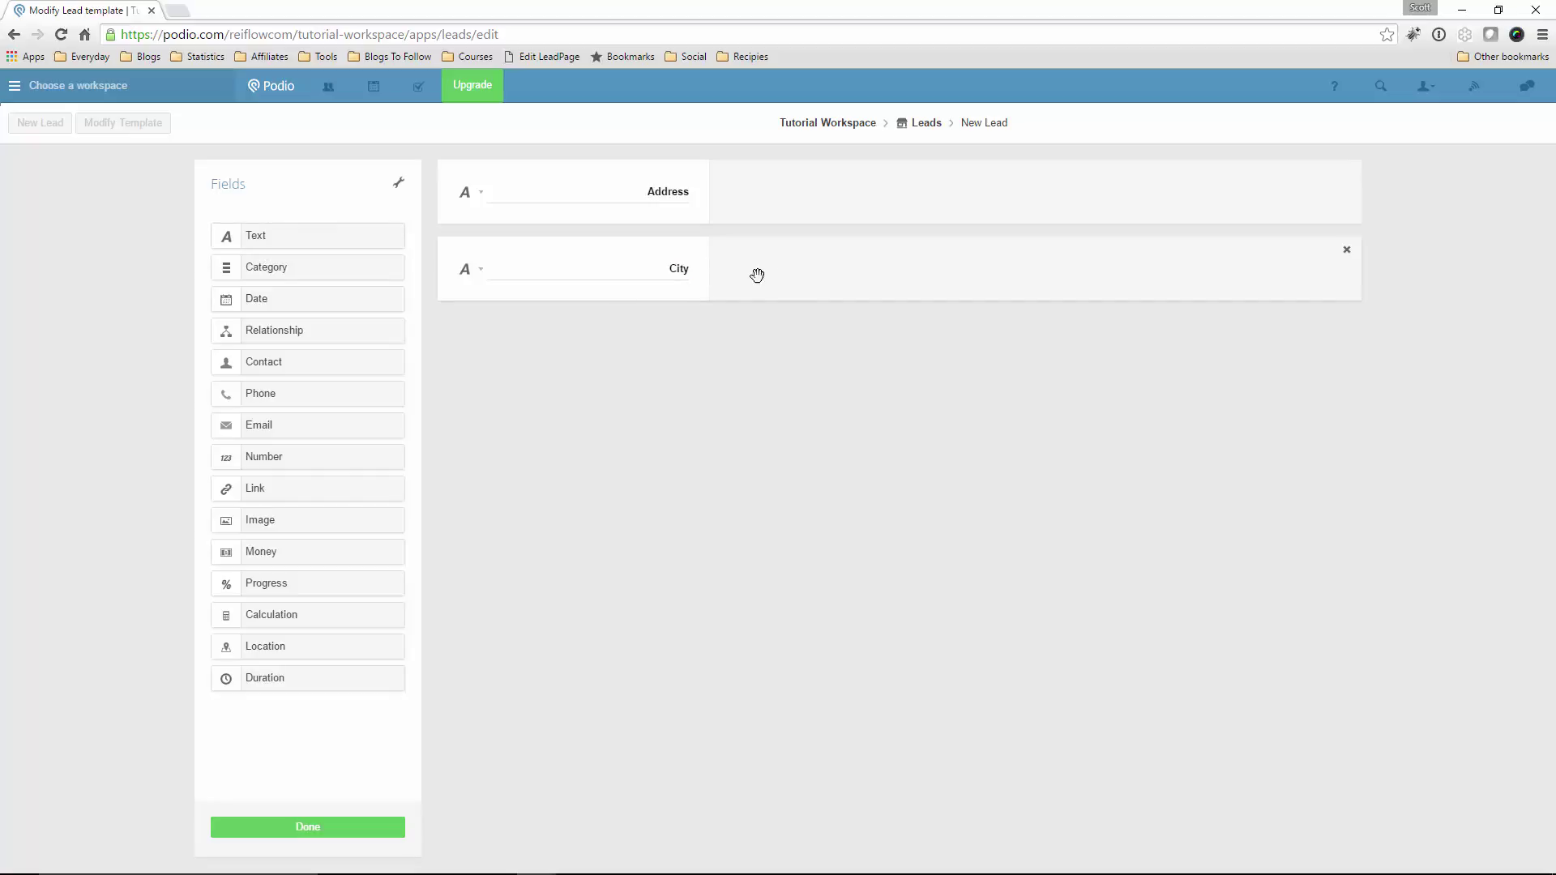
click(481, 195)
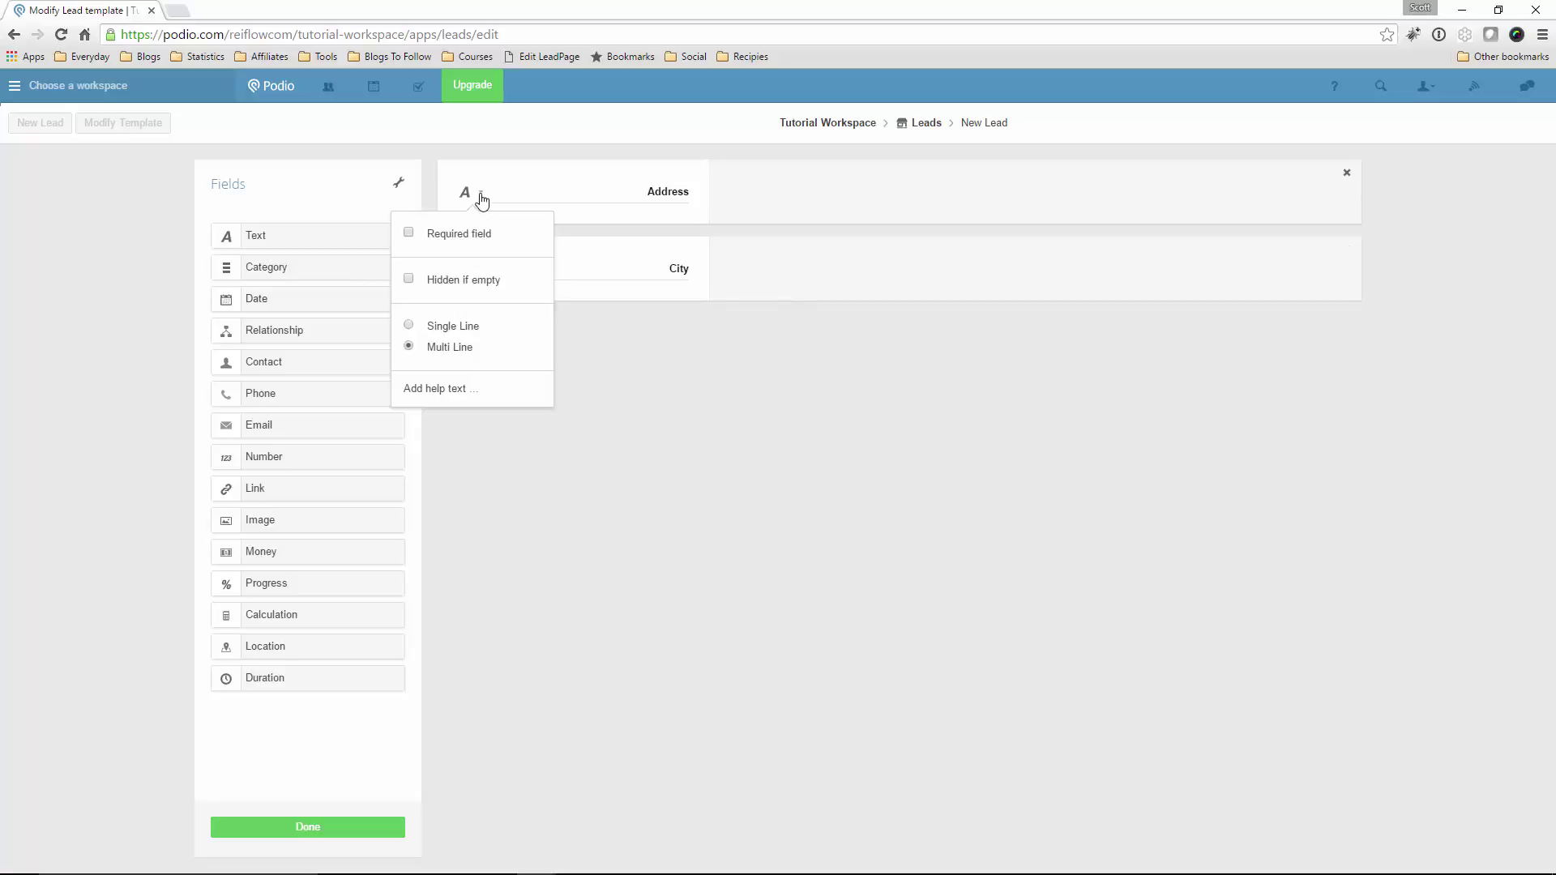
click(408, 325)
click(604, 337)
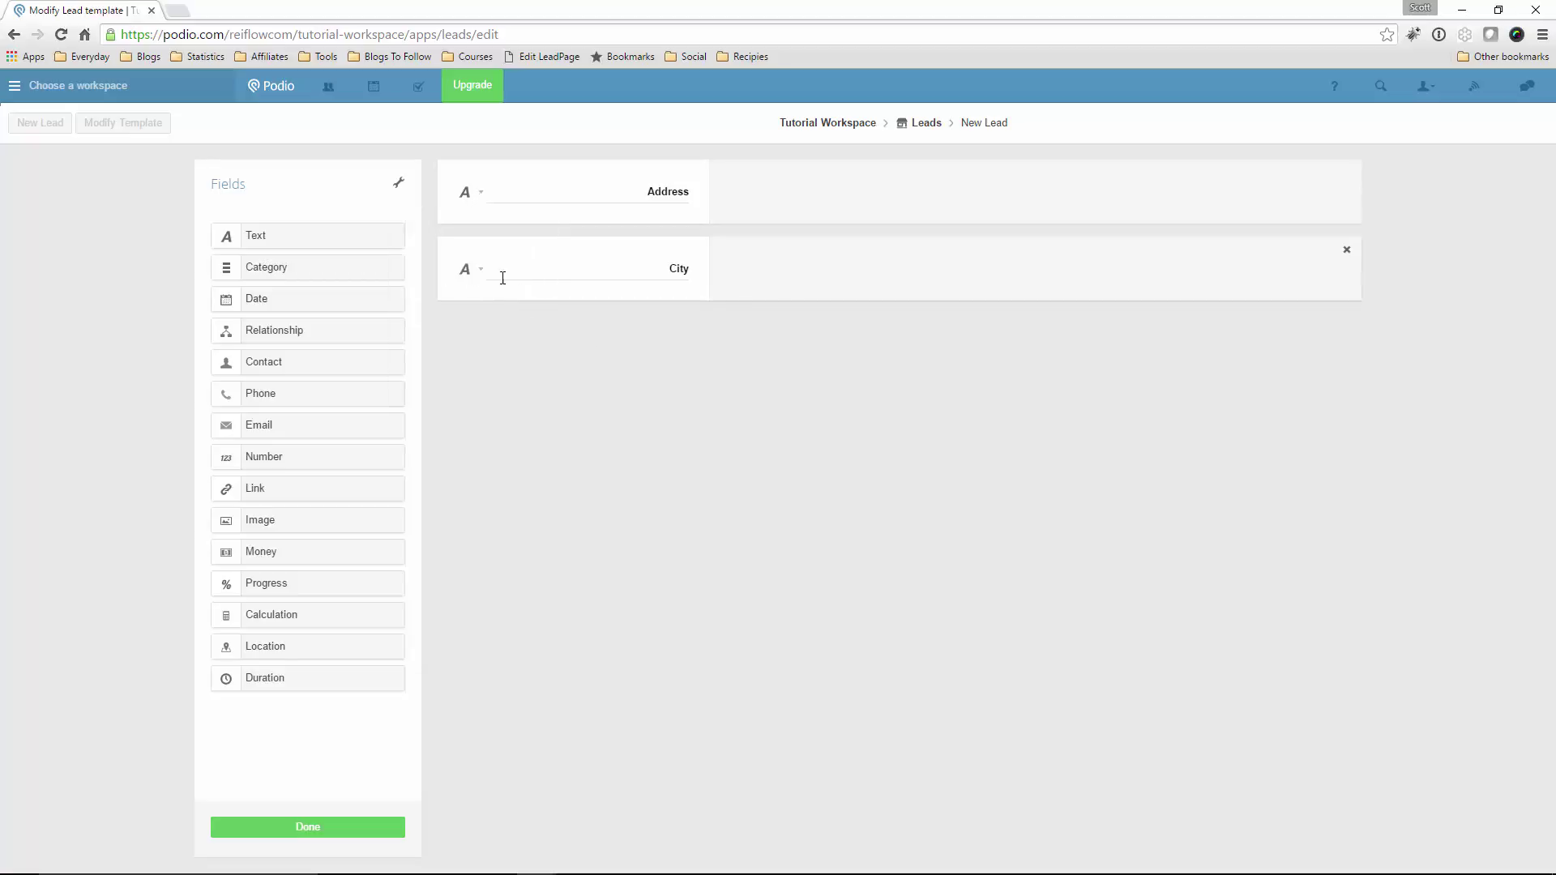
click(475, 276)
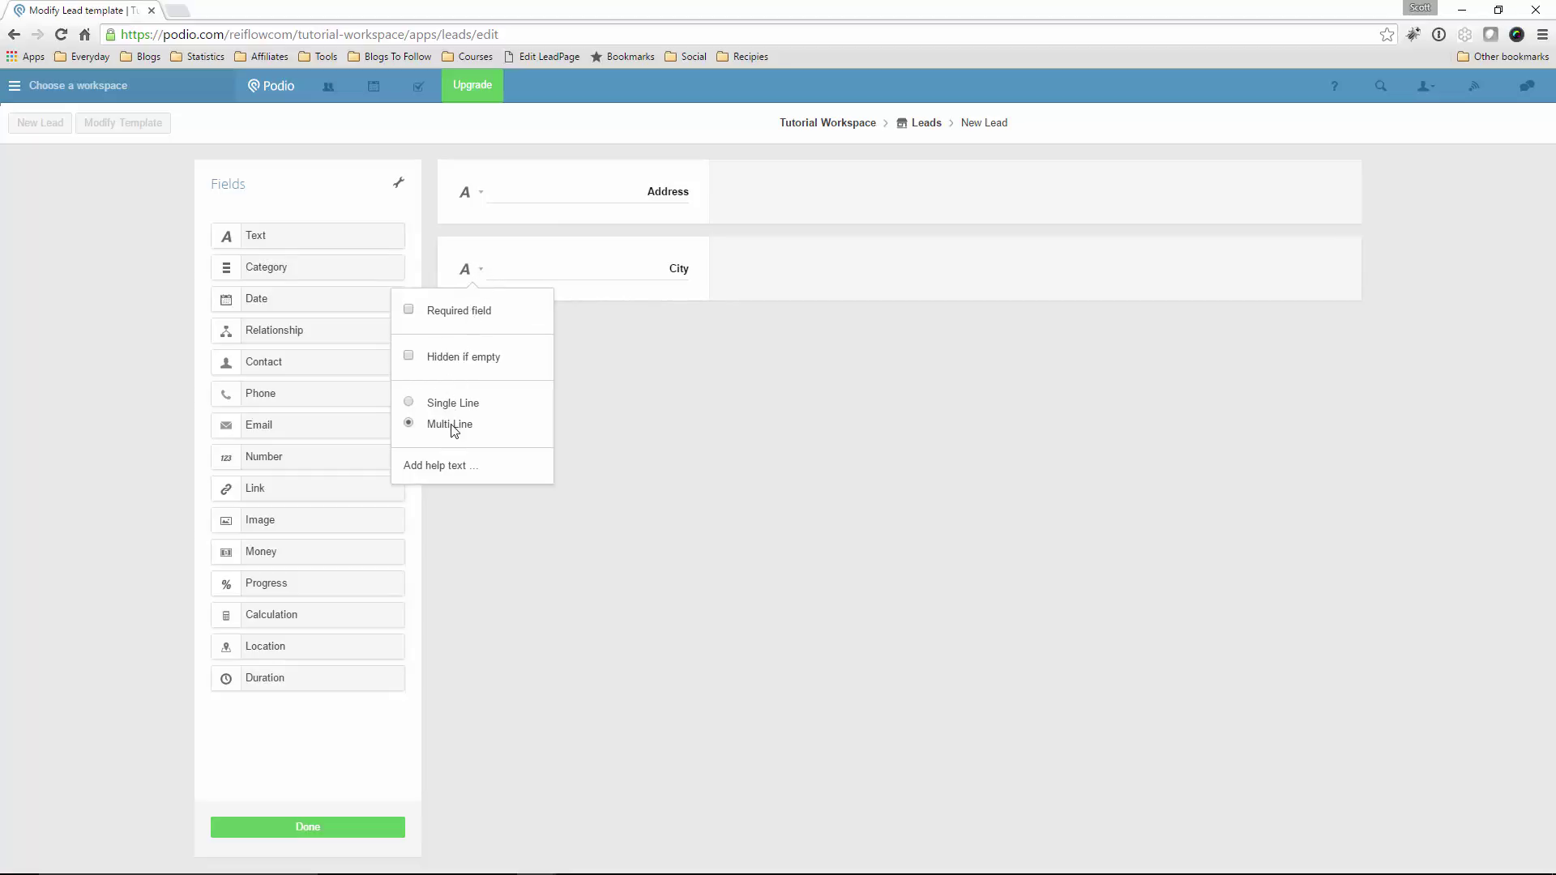
click(414, 404)
click(557, 202)
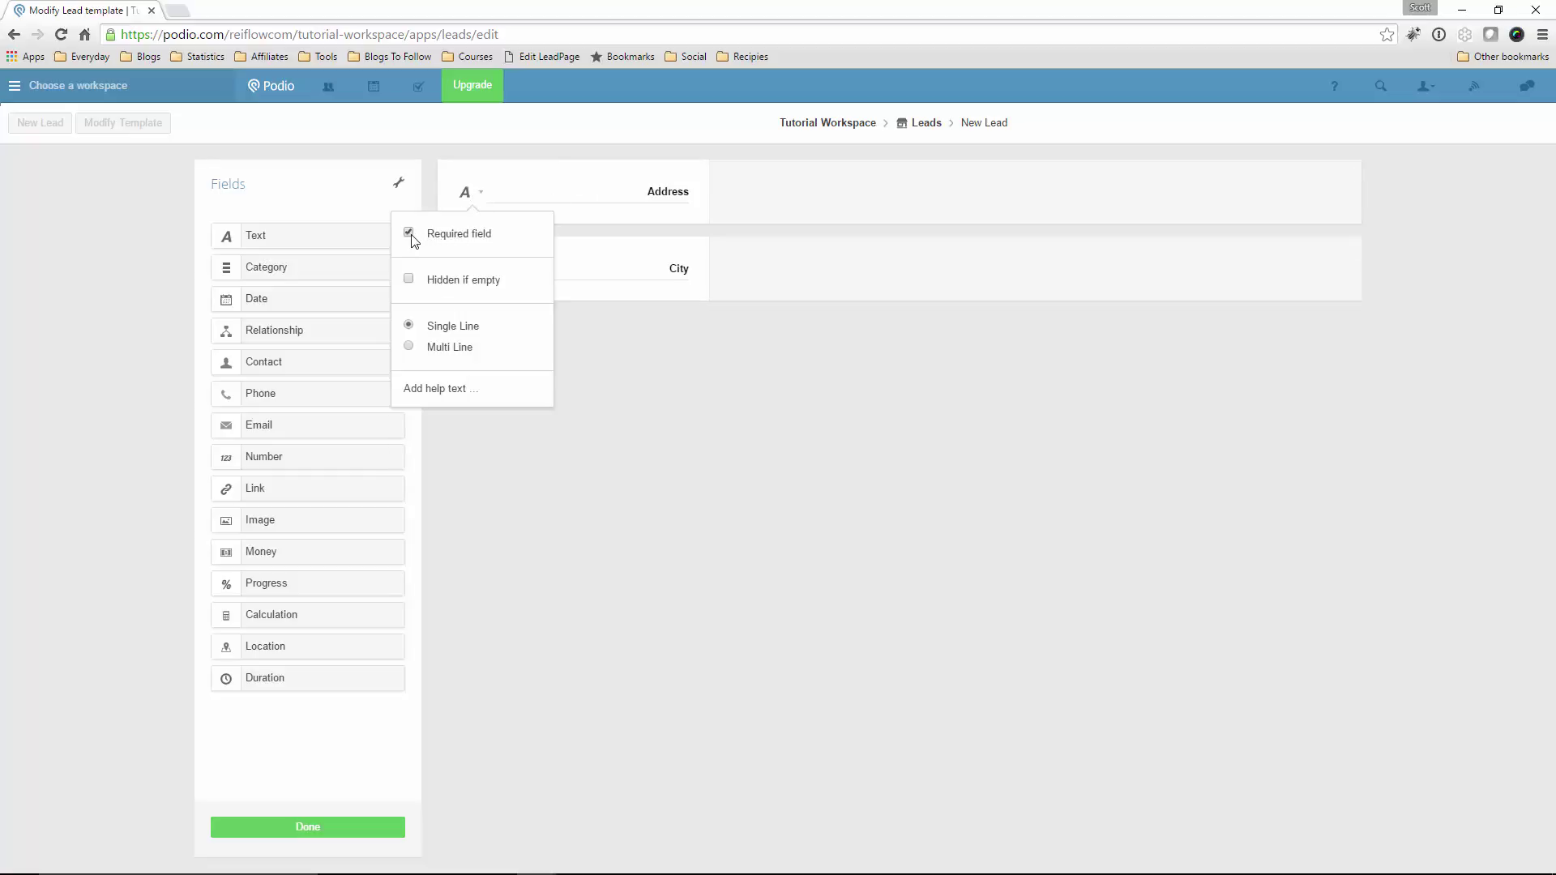
click(684, 394)
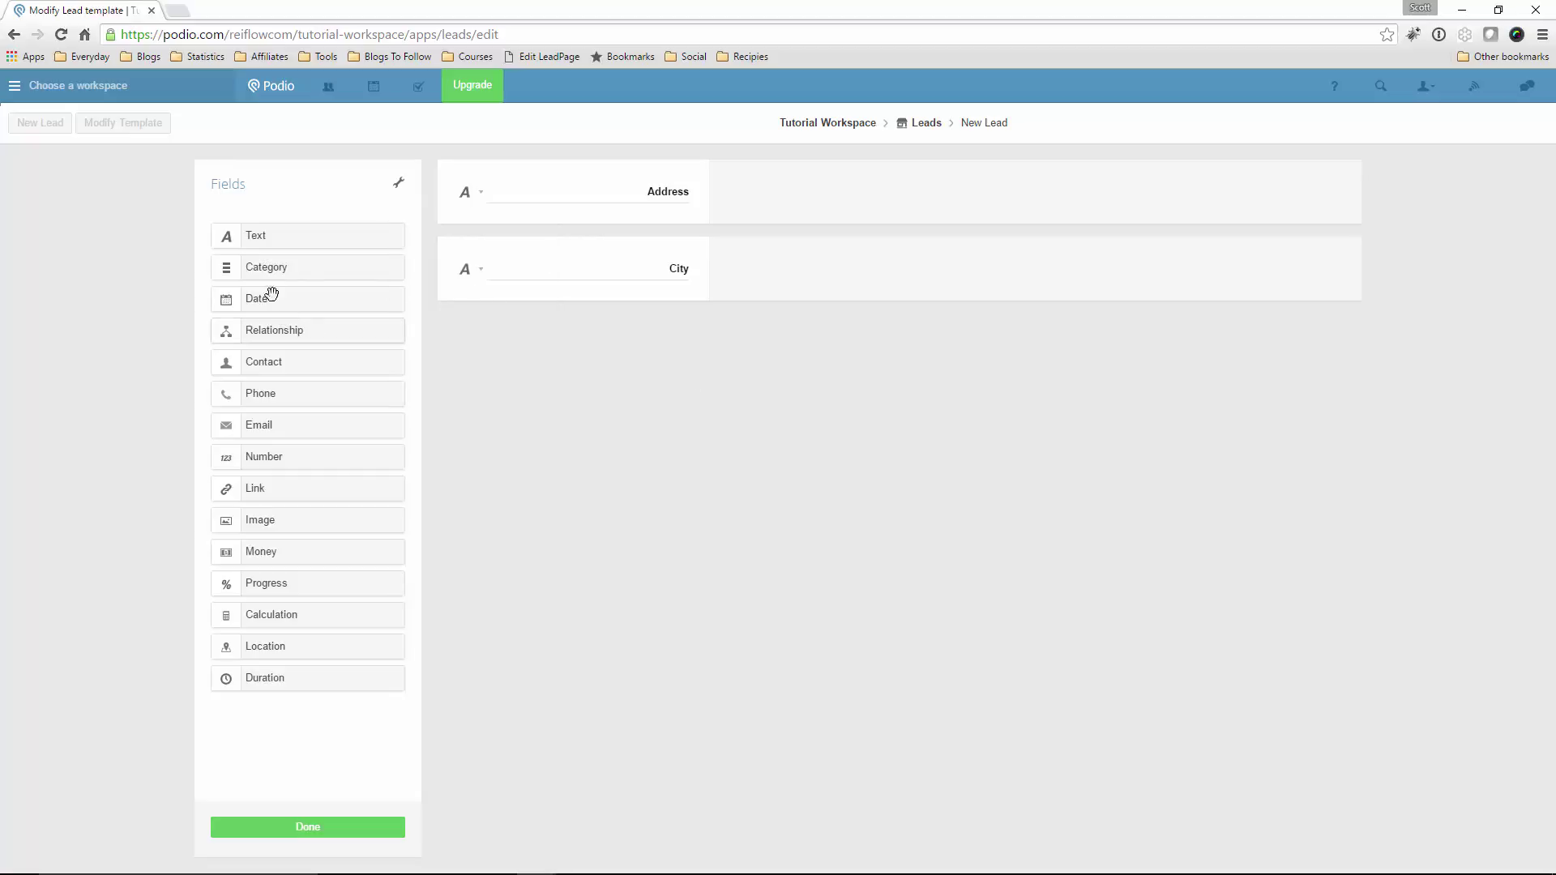
Add 'State' and 'Zip Code' text fields below City
click(259, 234)
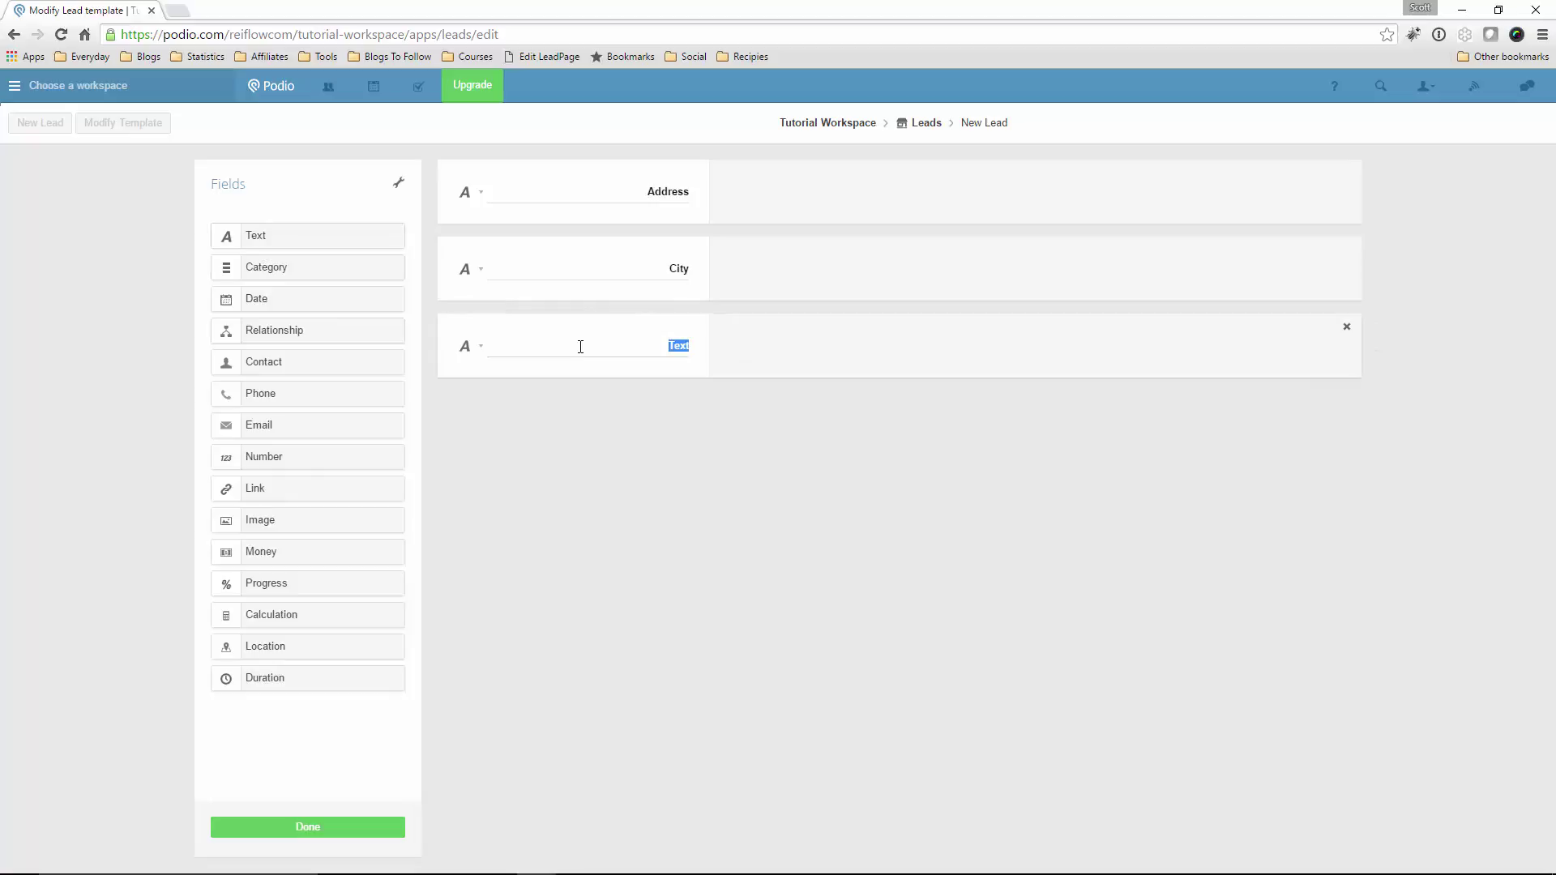
text(State)
click(482, 347)
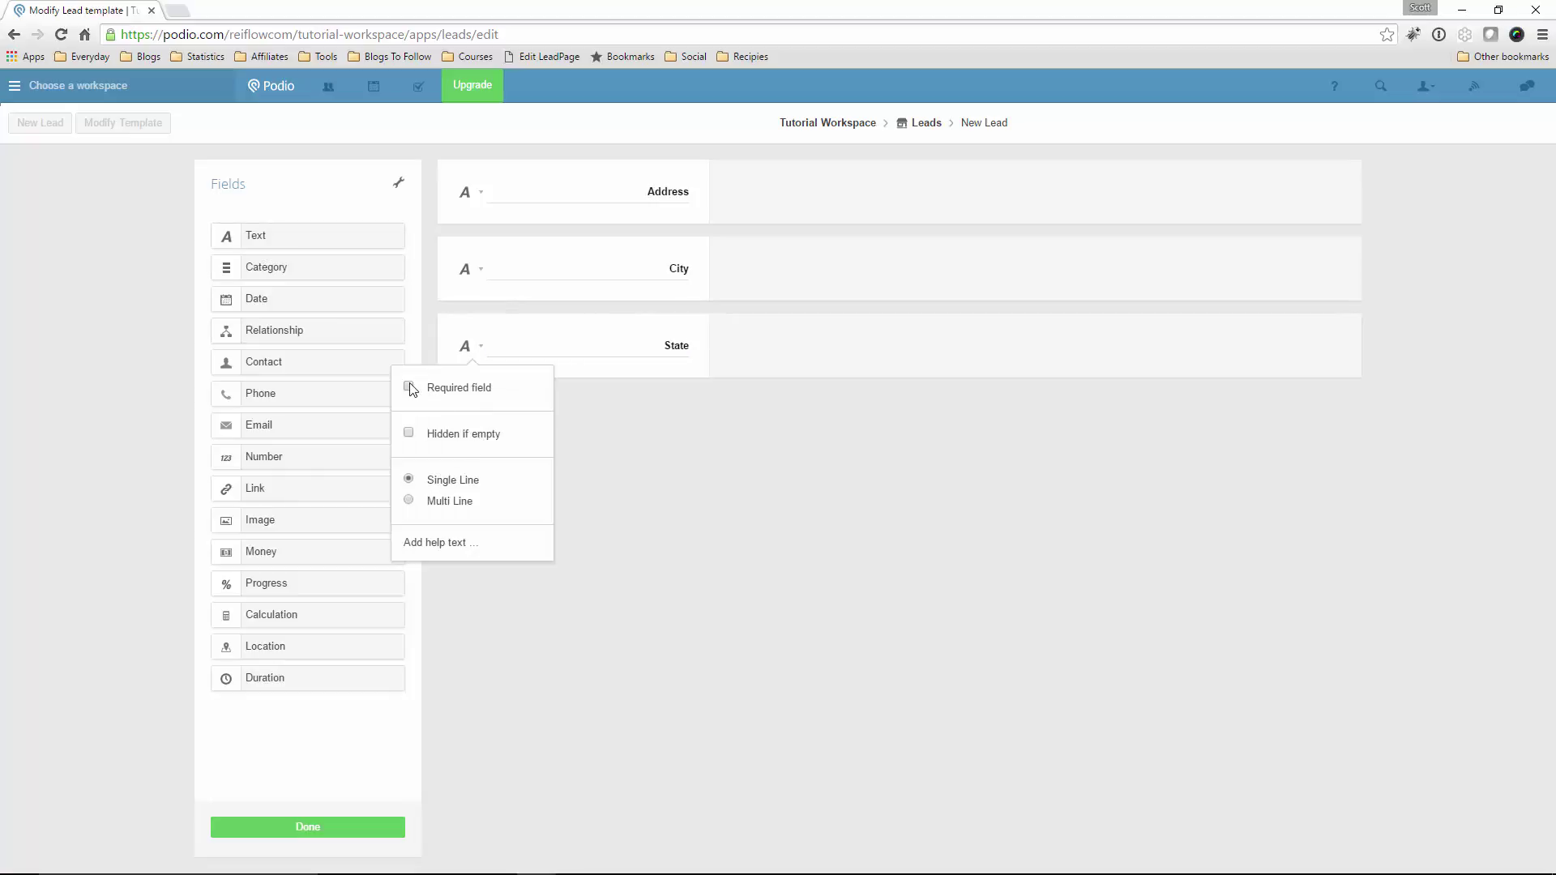
click(567, 381)
drag(339, 237, 611, 427)
text(Zip Code)
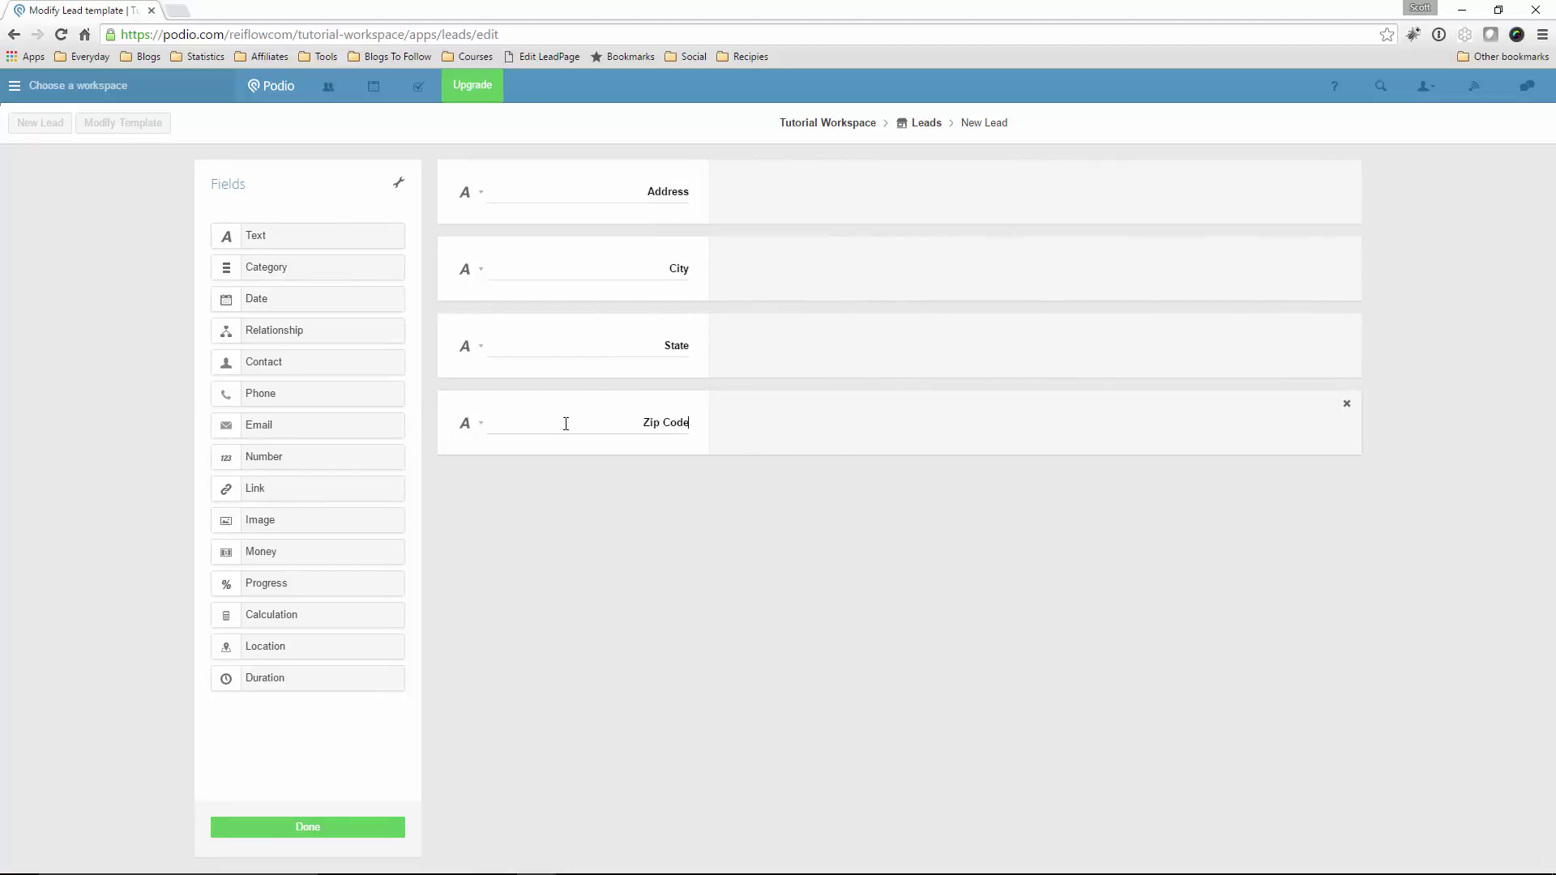
click(482, 424)
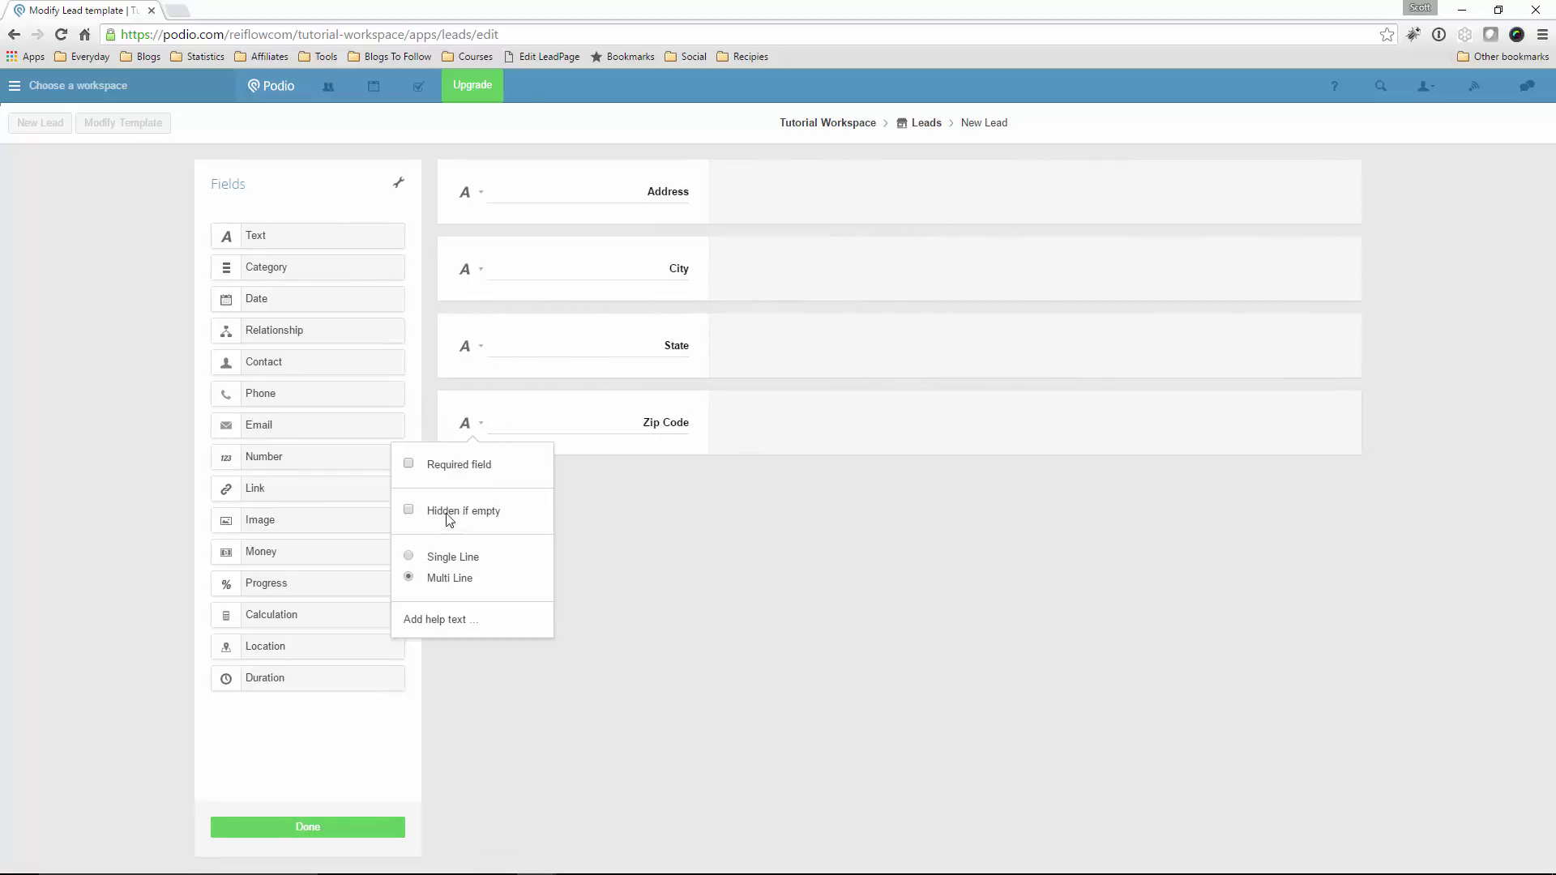
click(641, 532)
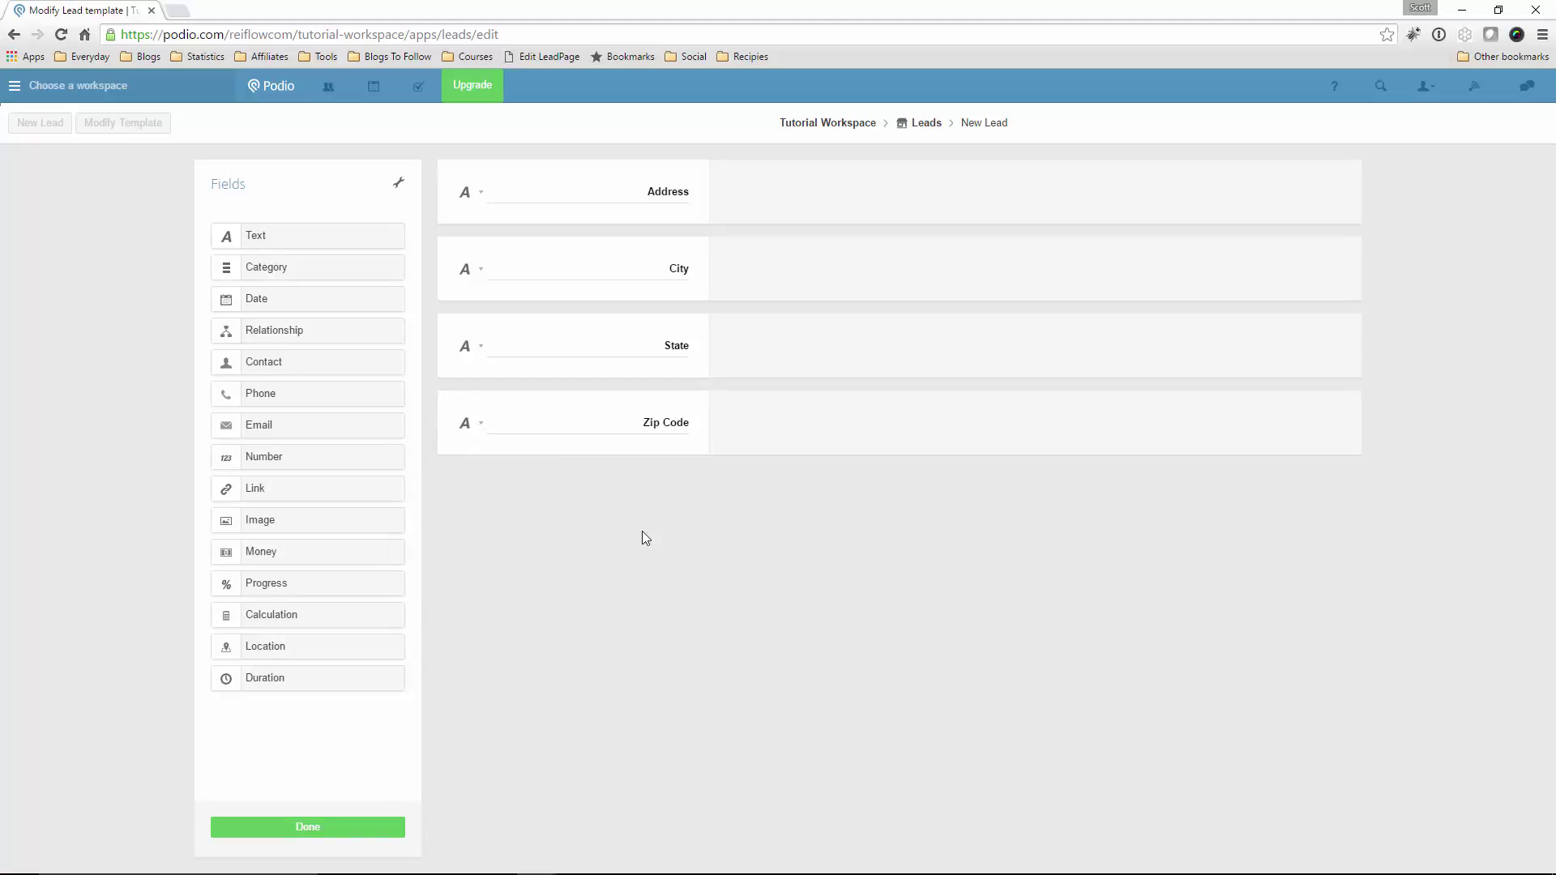
click(308, 823)
Drop a category field below Zip Code labelled 'Lead Type' with Probate, Absentee, Foreclosure, other
drag(267, 266, 552, 514)
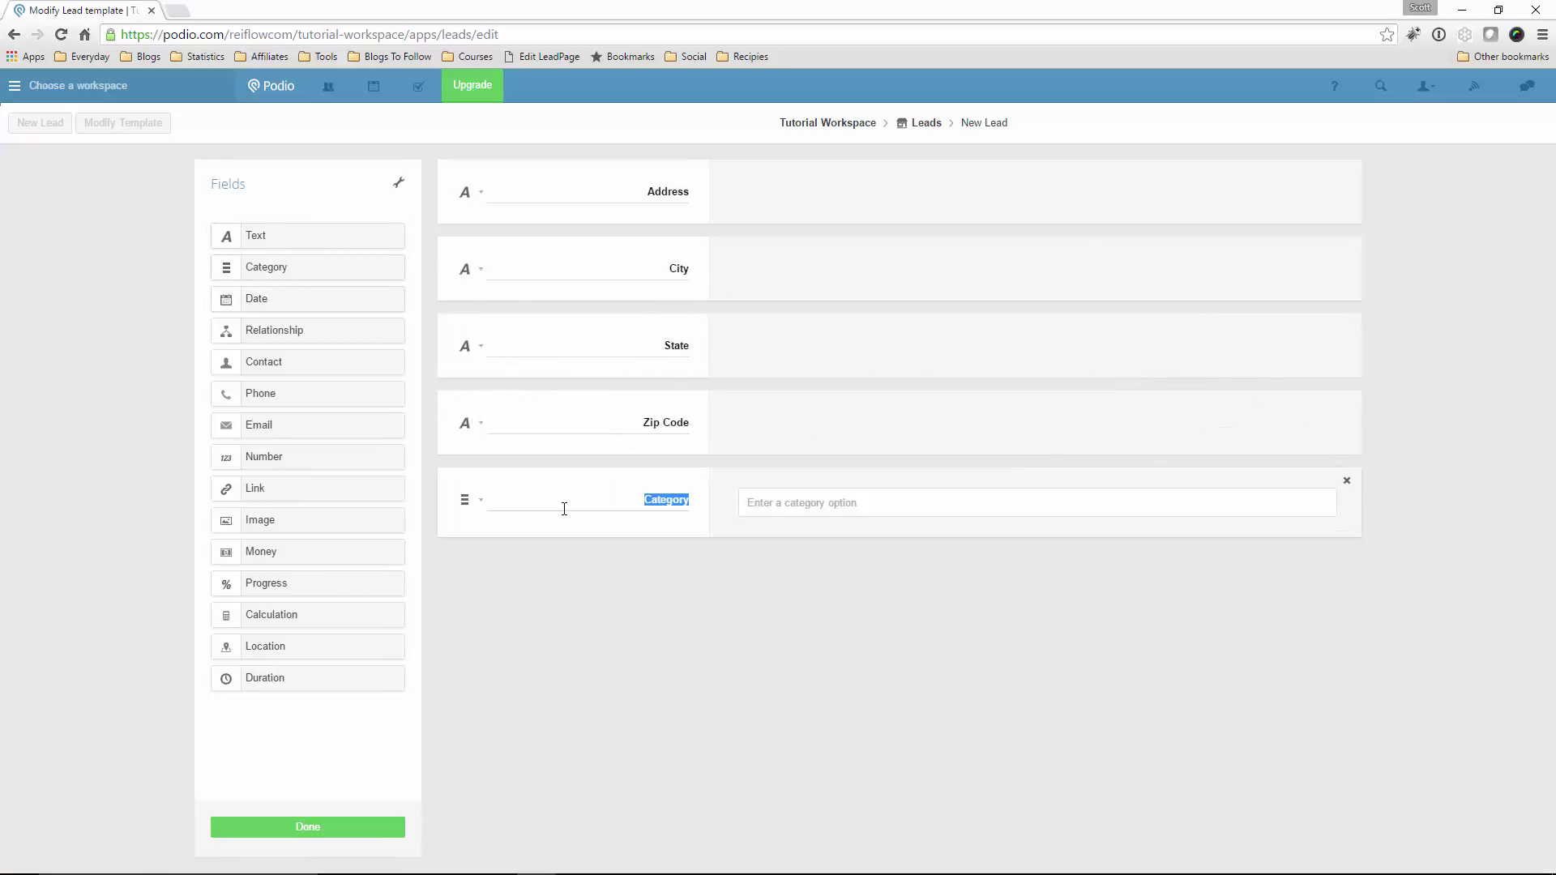
text(Lead TypeProbate)
key(Return)
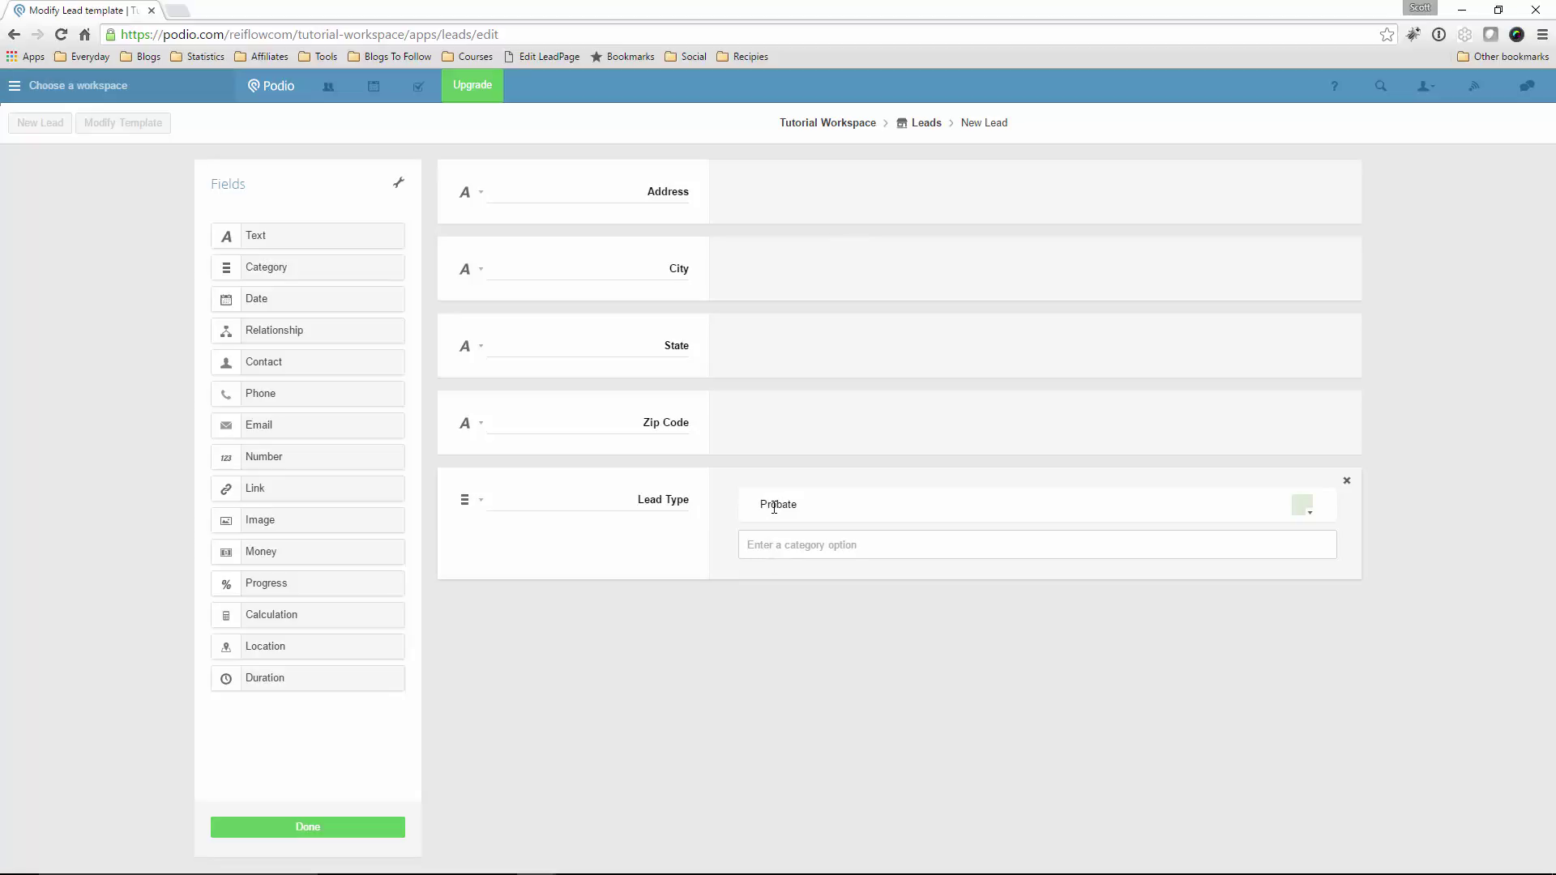
text(Absentee)
key(Return)
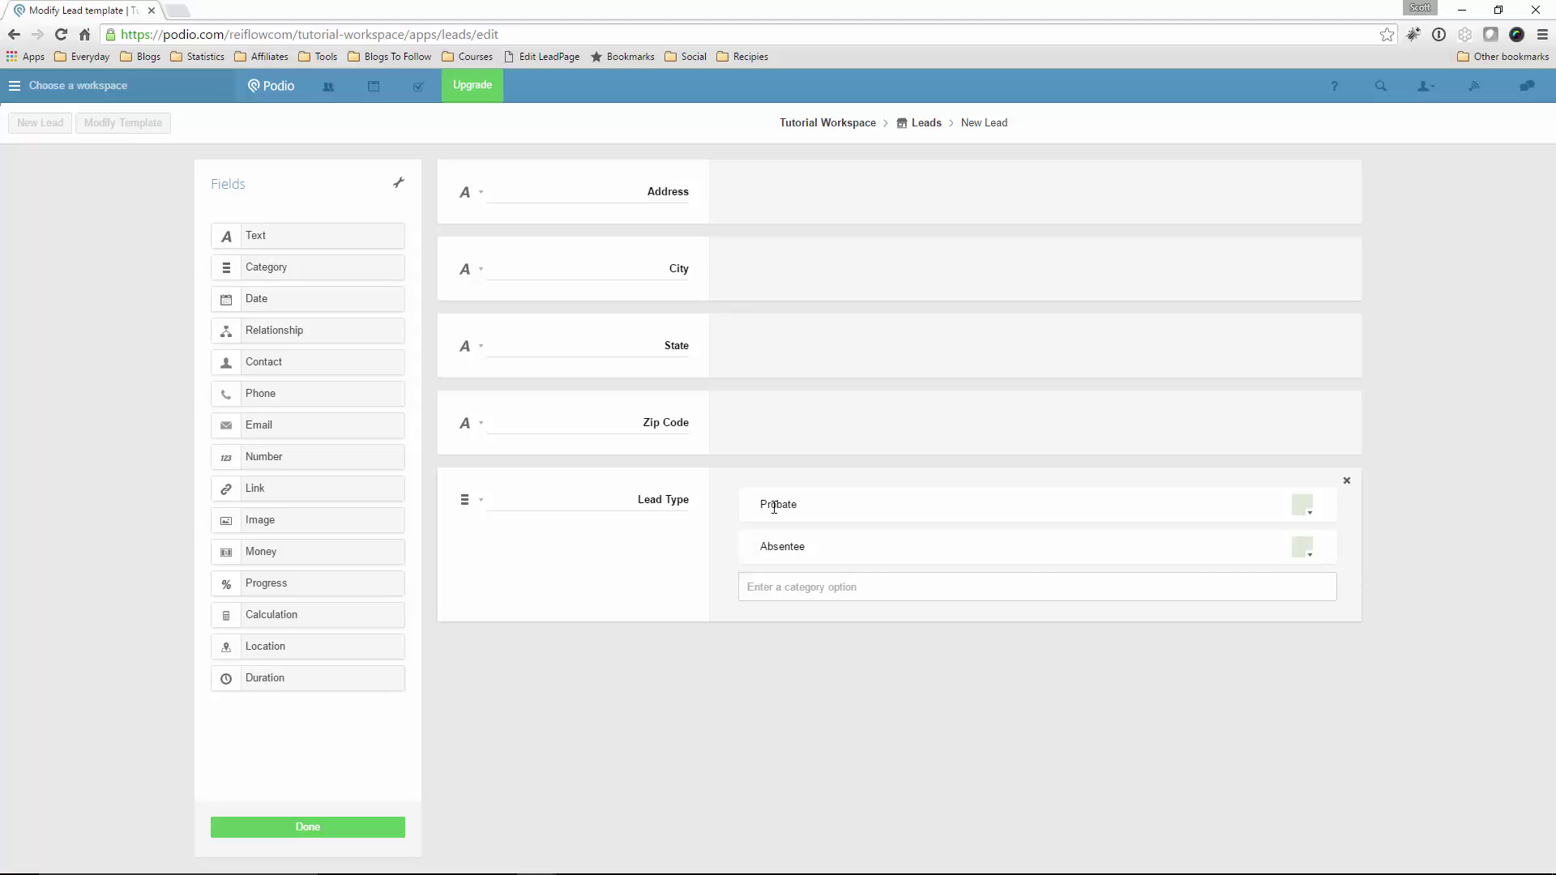
text(Foreclosure)
key(Return)
text(other)
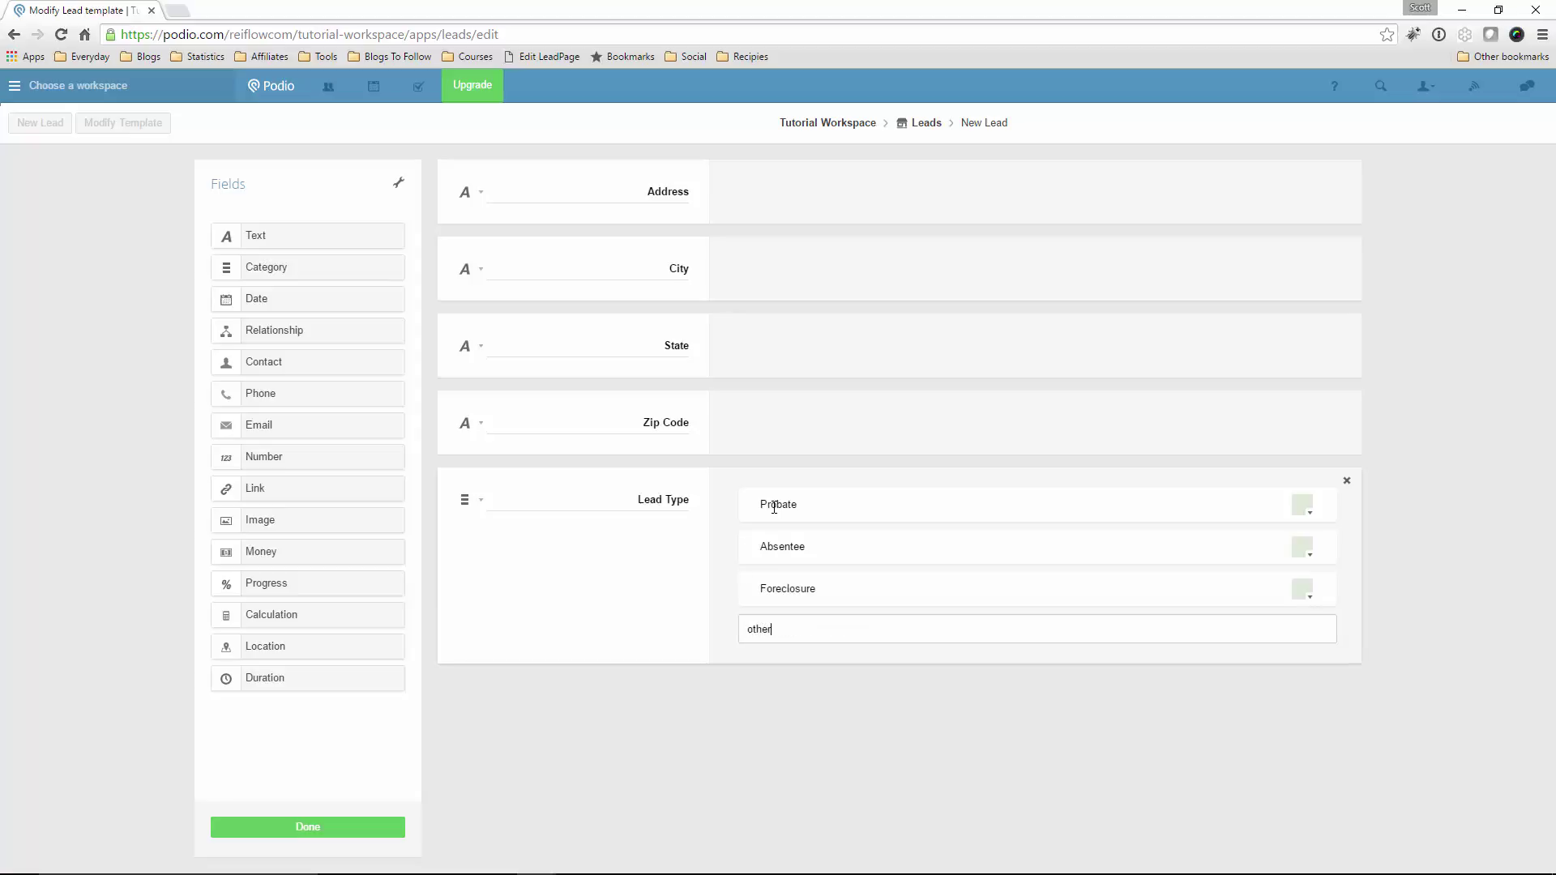
key(Return)
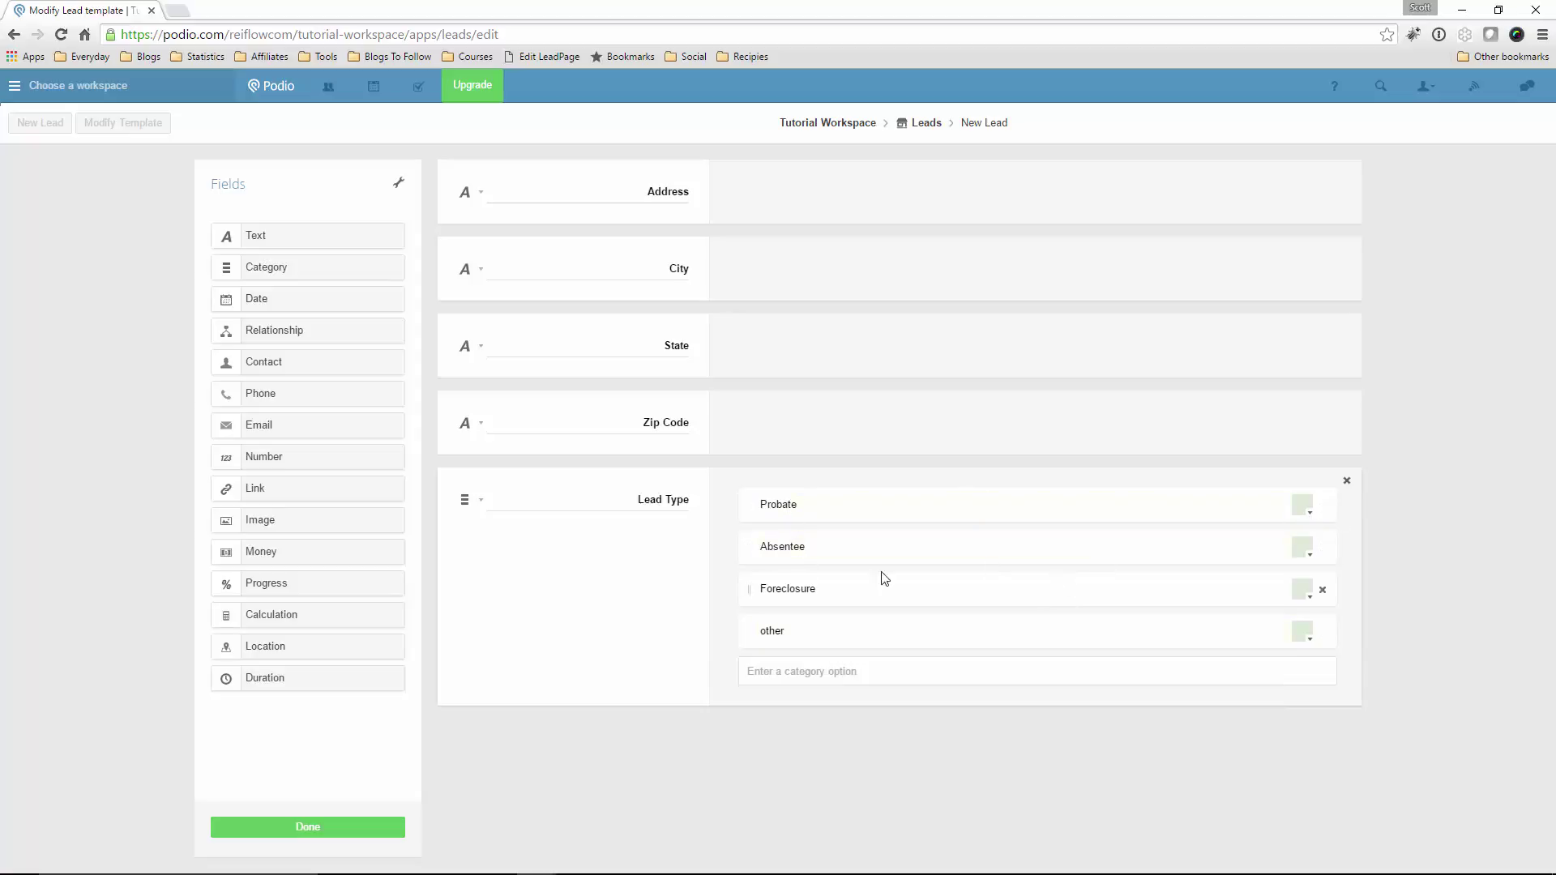
Colour the Lead Type options: Absentee pink, Foreclosure light blue, other yellow
click(1312, 561)
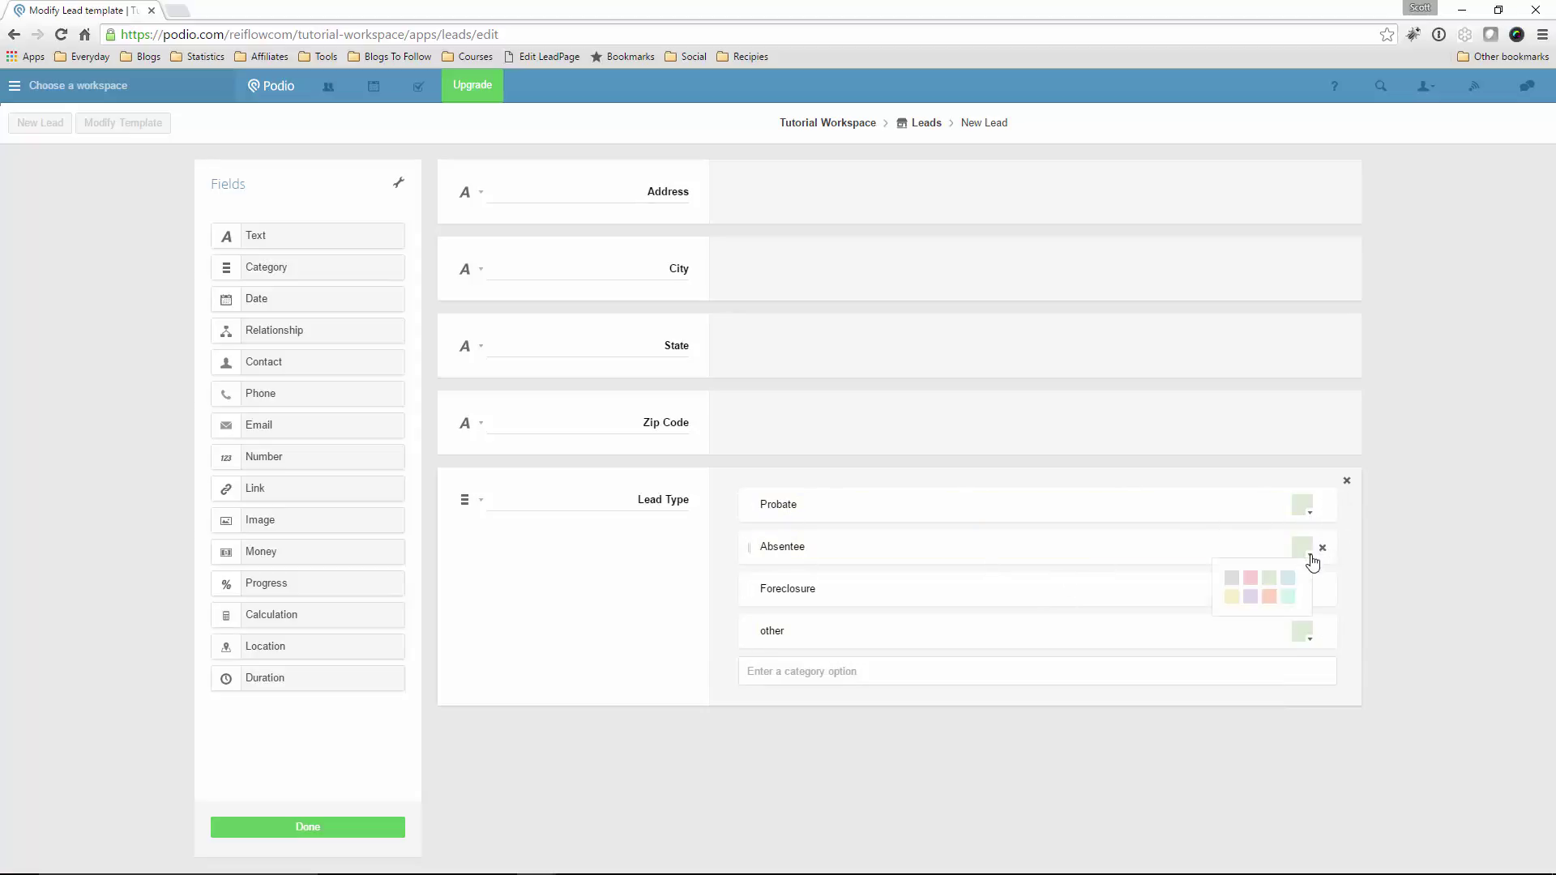
click(1259, 589)
click(1311, 606)
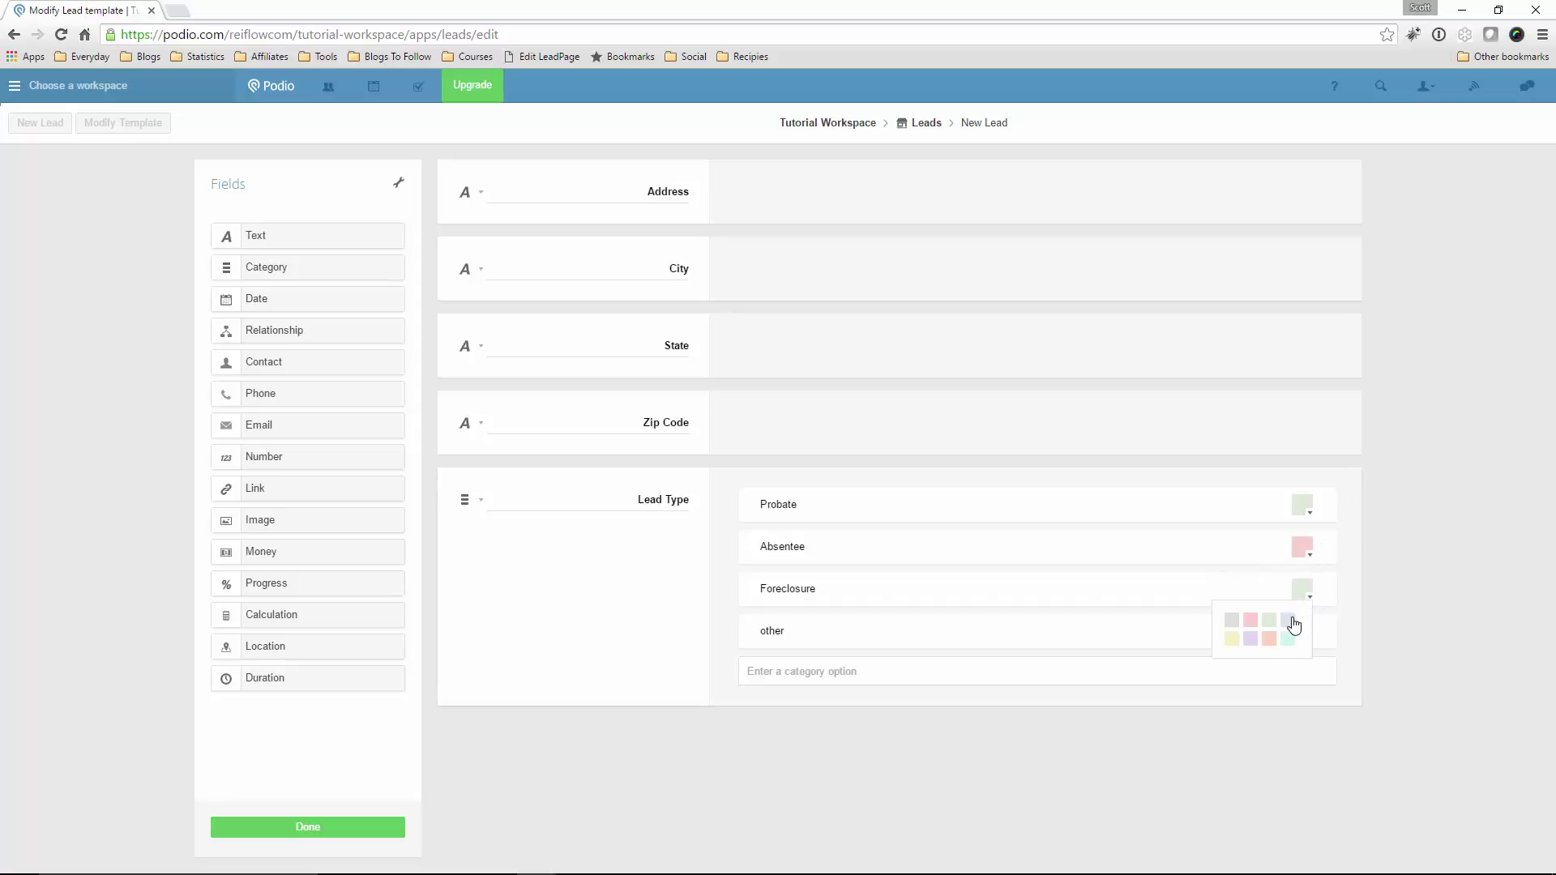
click(1268, 630)
click(1306, 602)
click(1280, 633)
click(1311, 646)
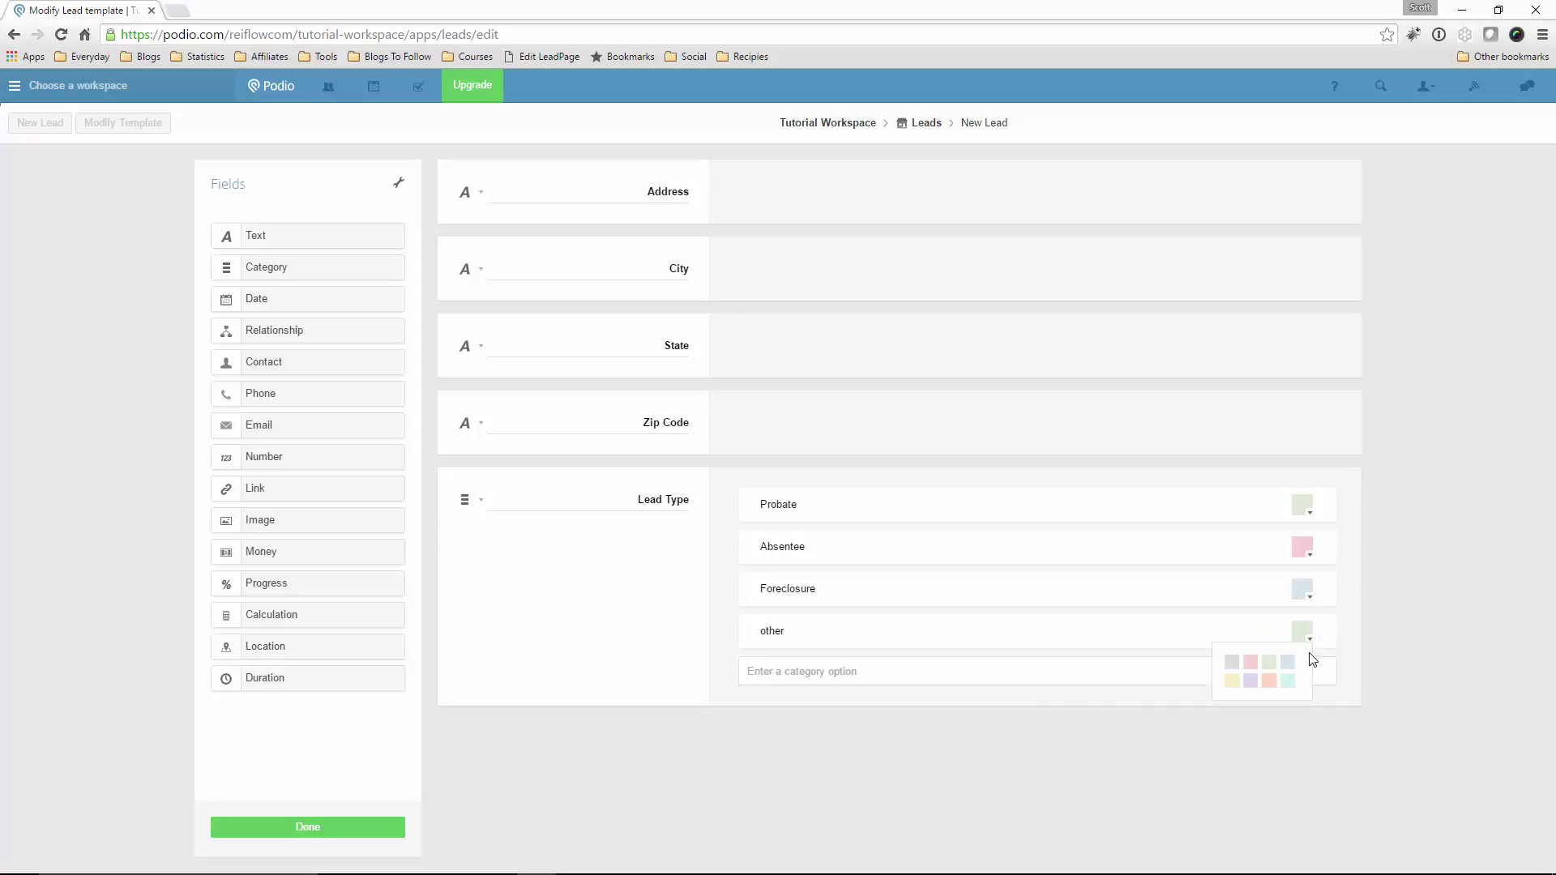
click(1237, 680)
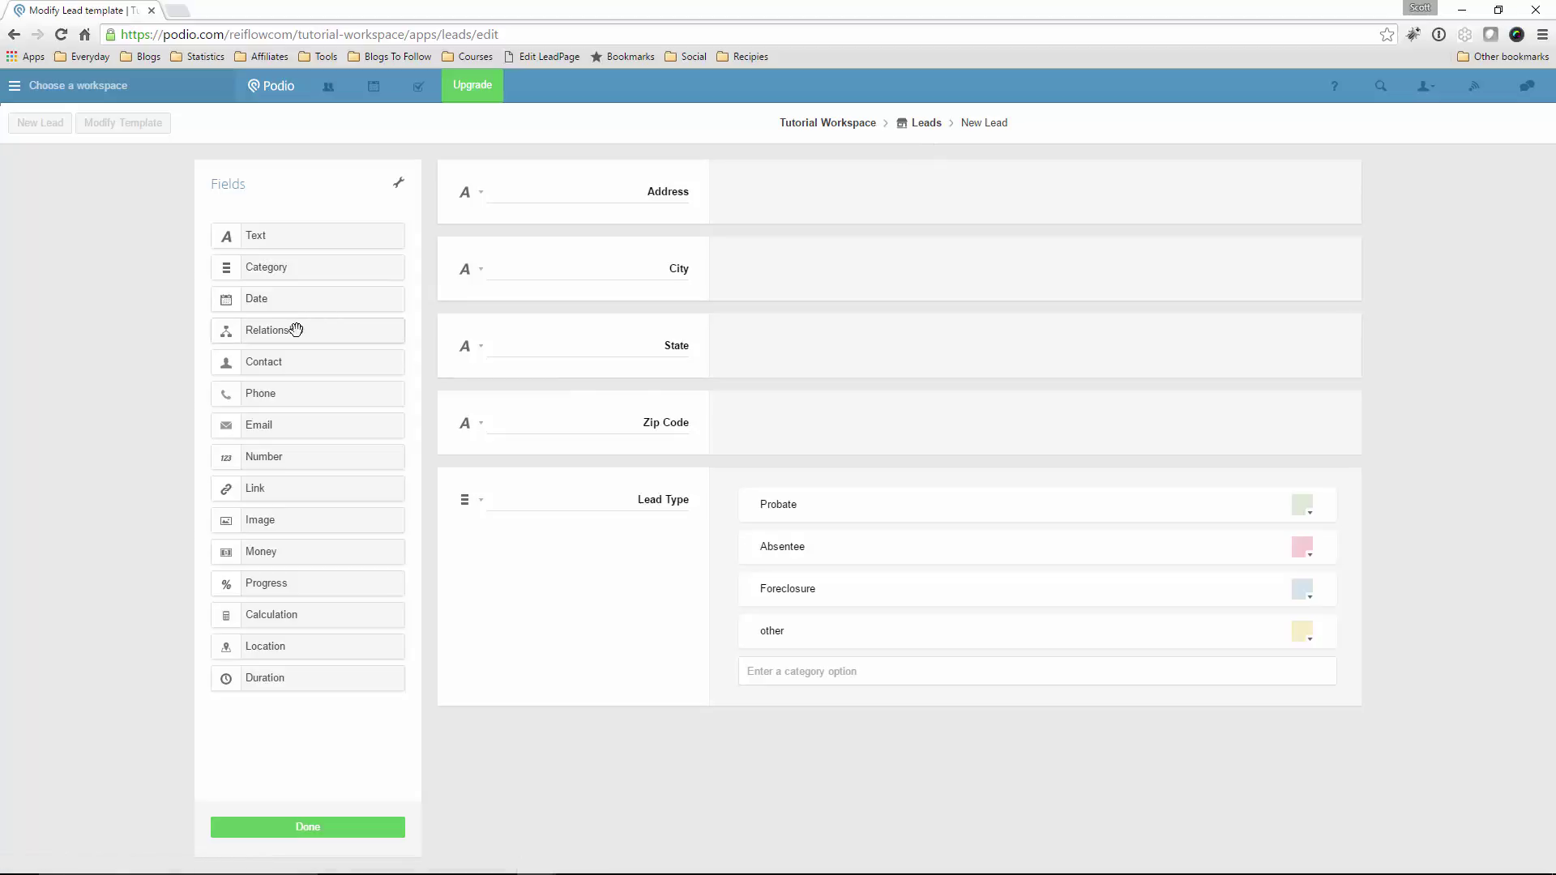
Drop Phone, Email and Money fields into the template beneath Lead Type
drag(309, 396, 539, 721)
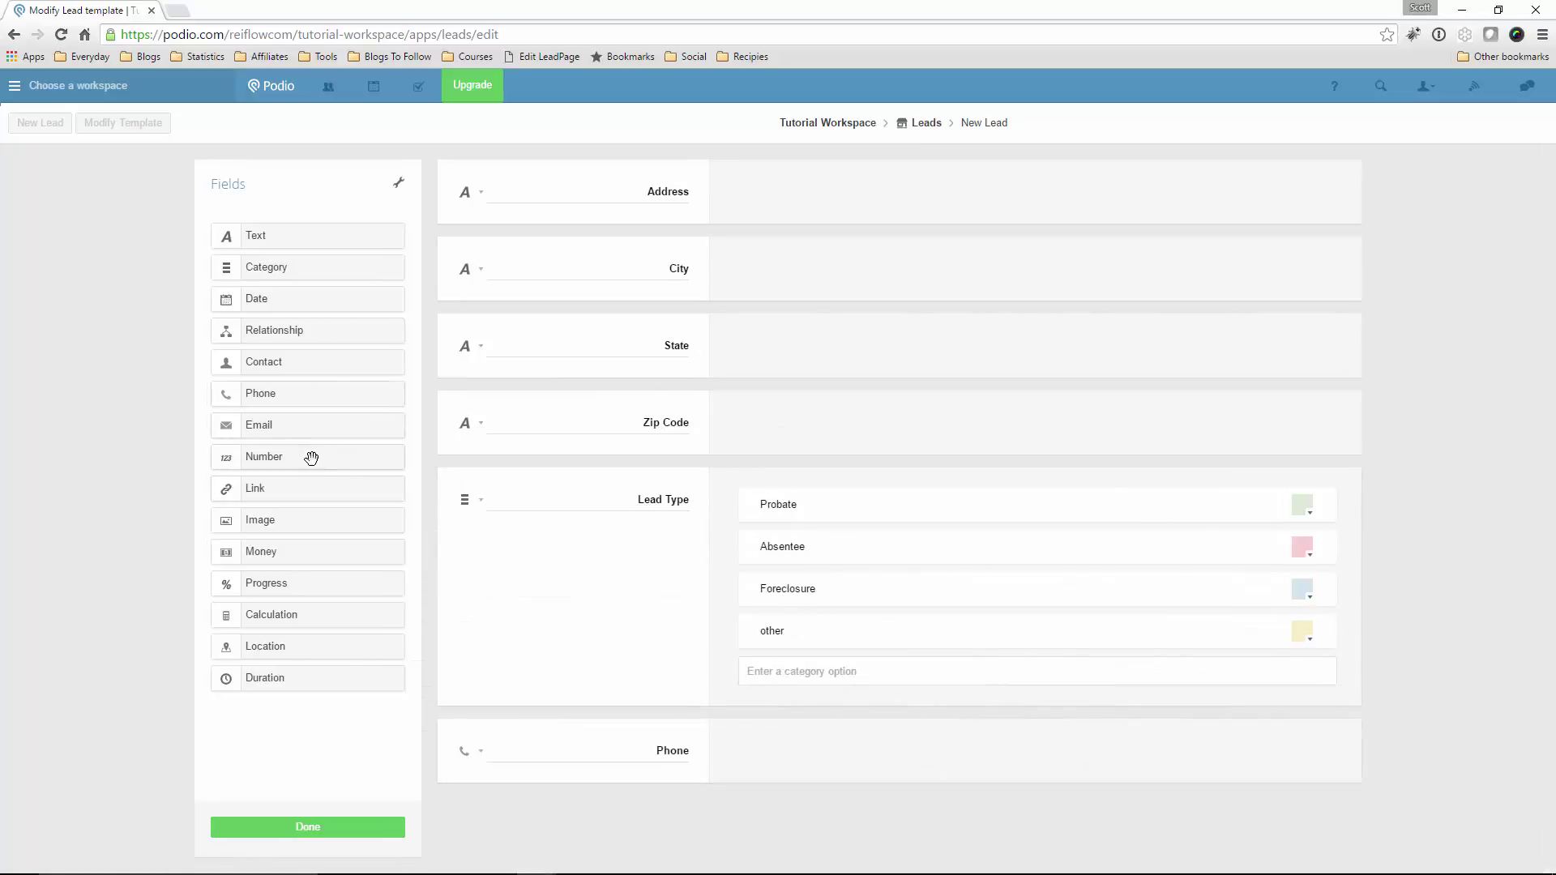
drag(299, 428, 527, 818)
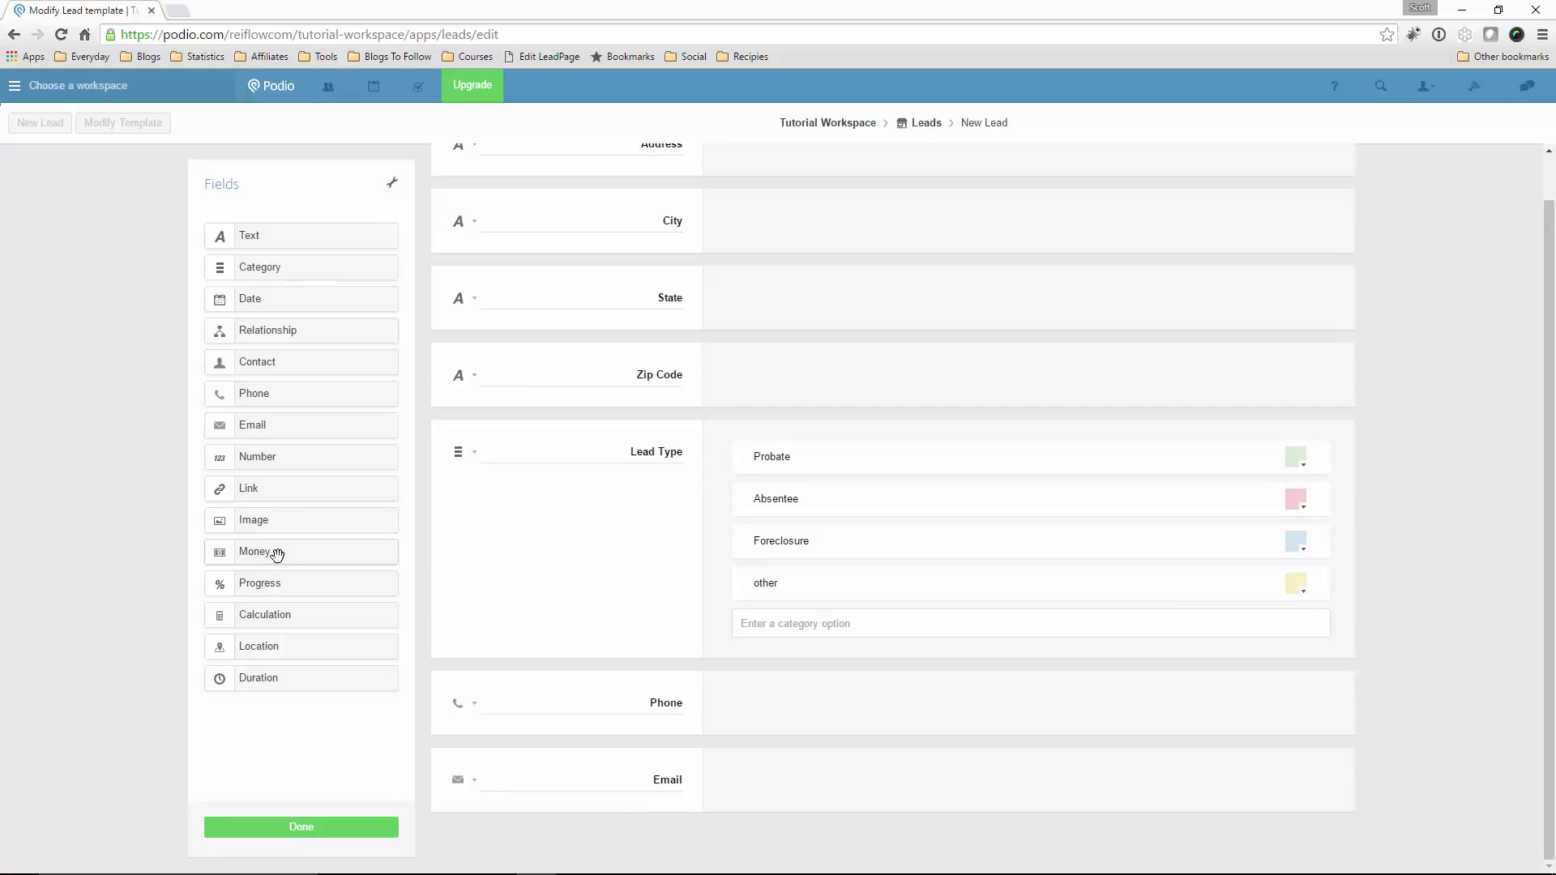
drag(256, 551, 525, 767)
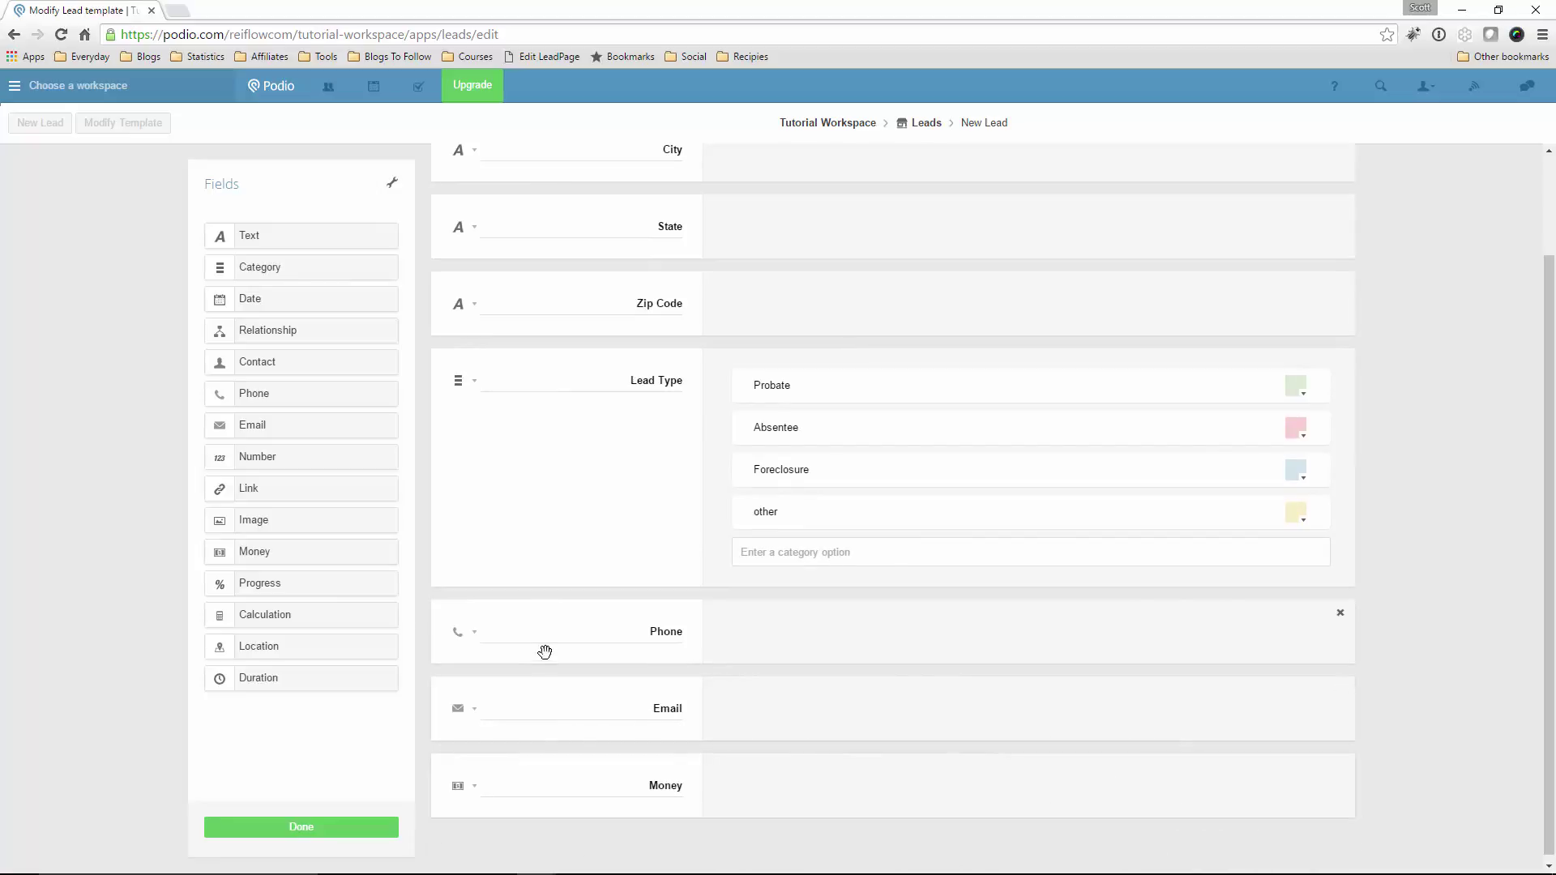
Choose U.S. Dollar (USD) as the Money field's currency
click(474, 787)
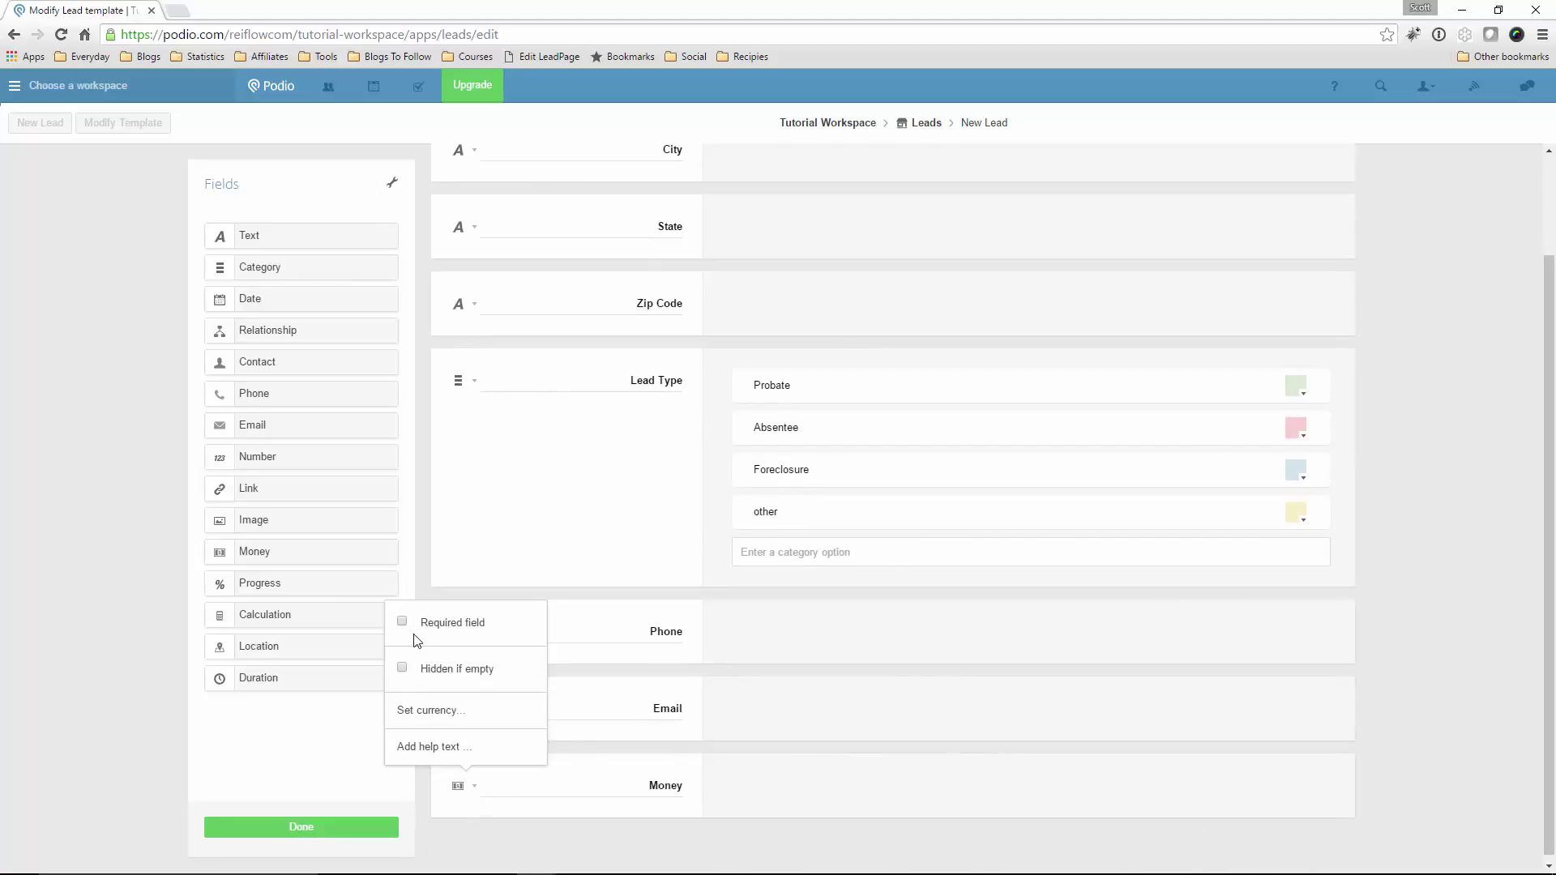
click(427, 713)
click(677, 230)
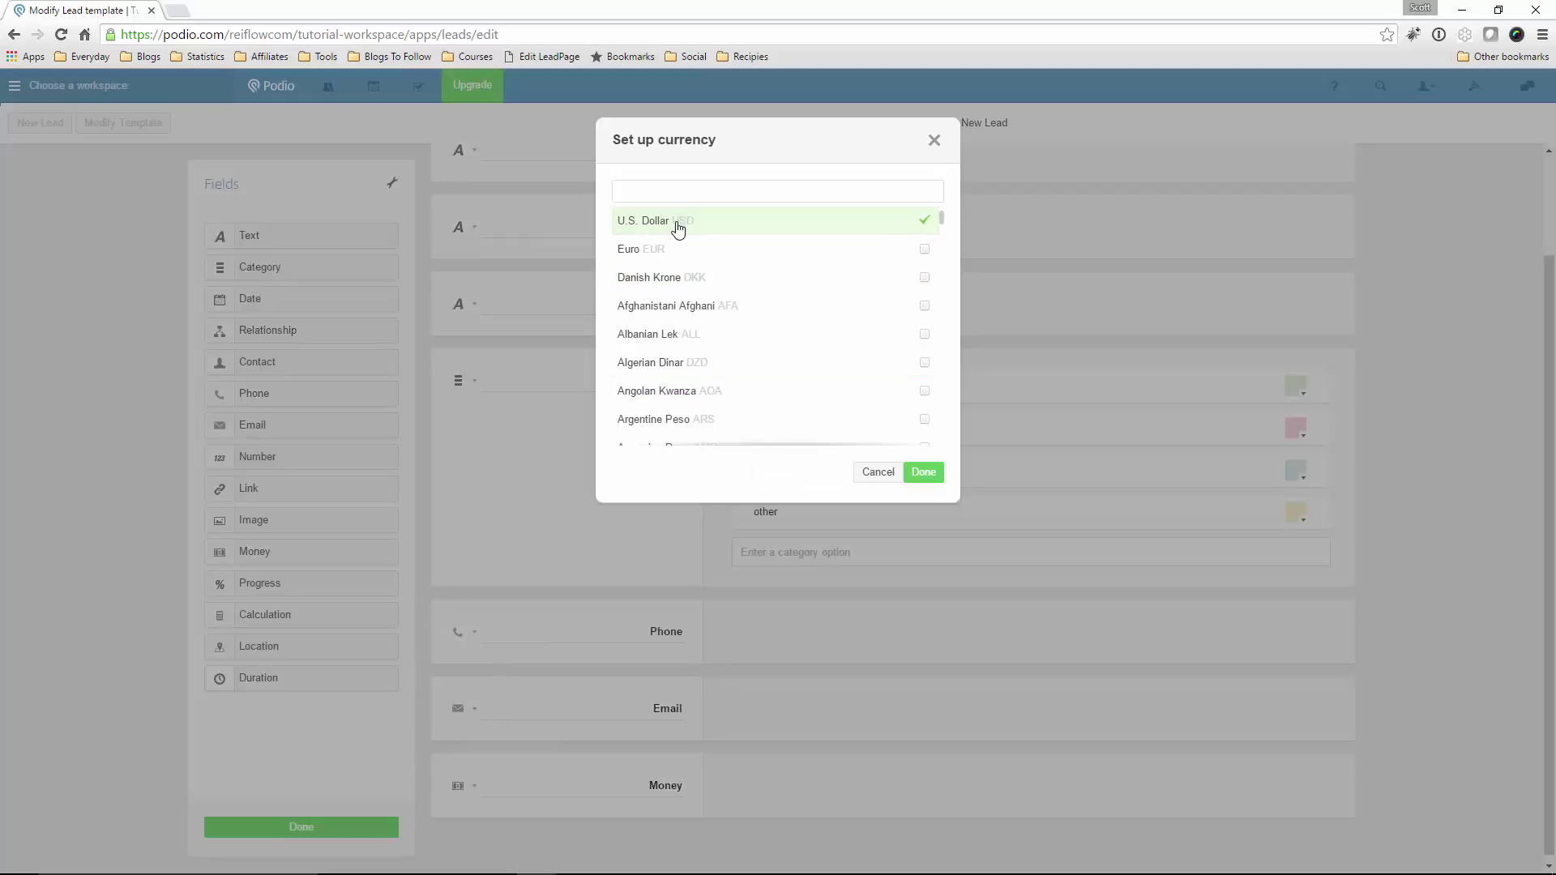
click(916, 475)
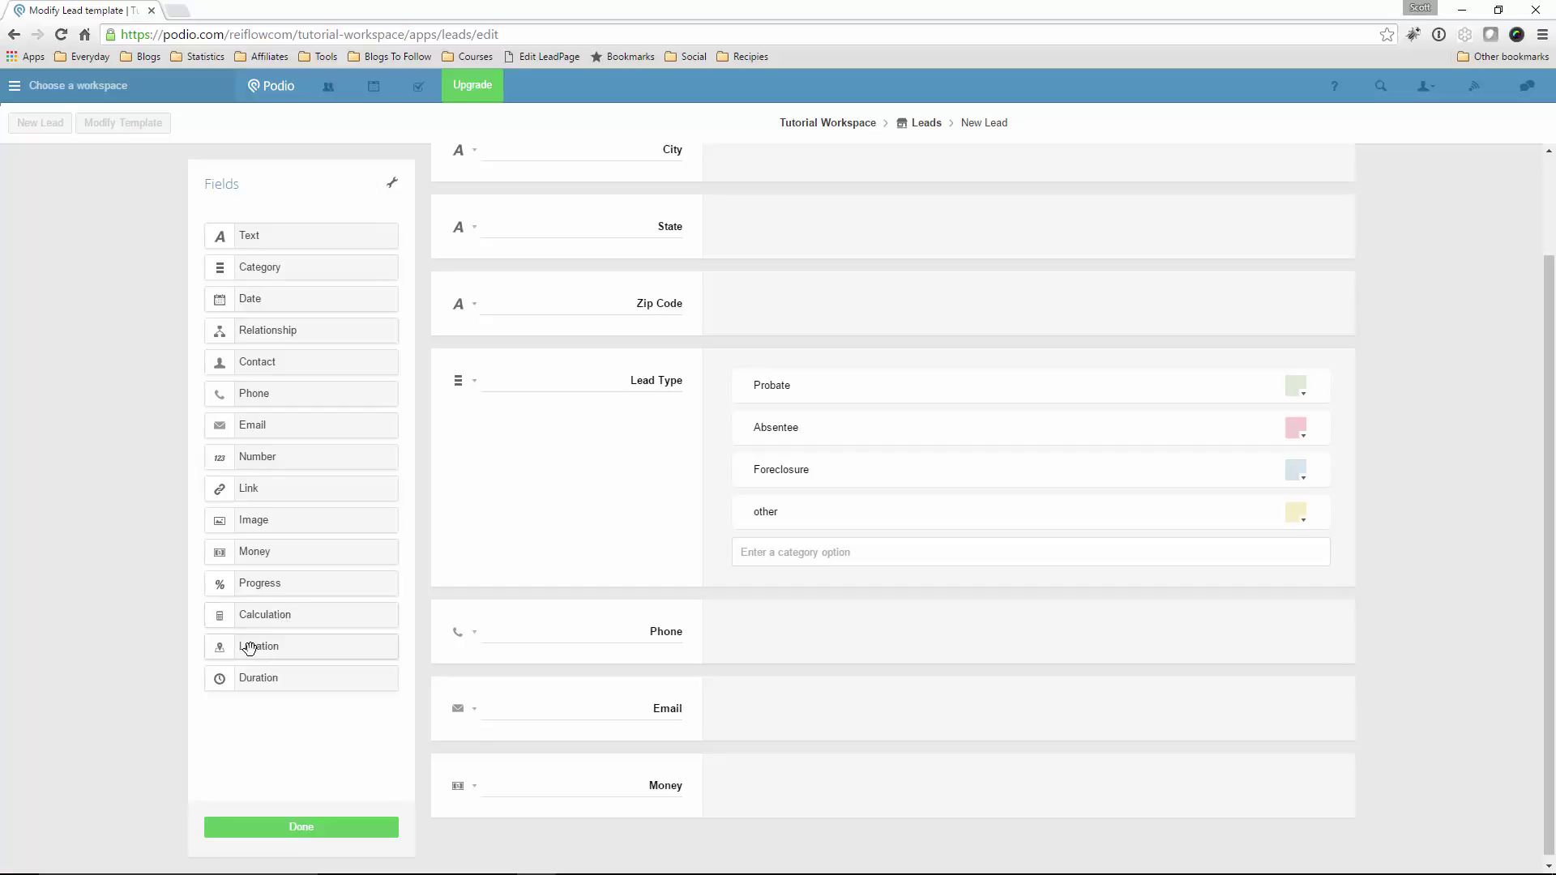
Add a Location field between Lead Type and Phone, then save the Leads template
drag(249, 648, 587, 615)
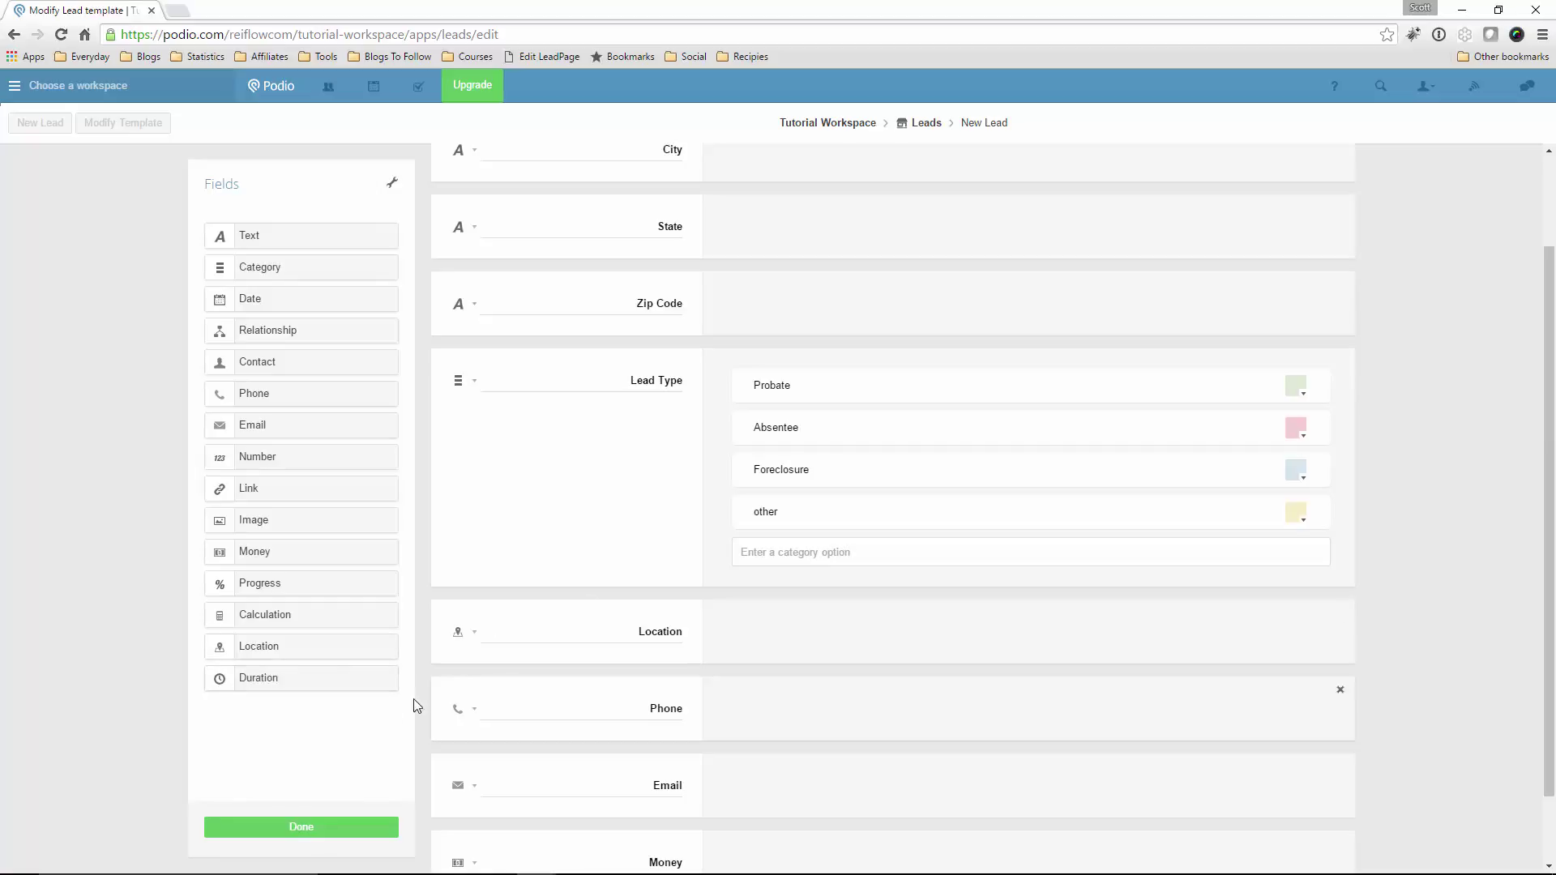
scroll(605, 676, down, 1)
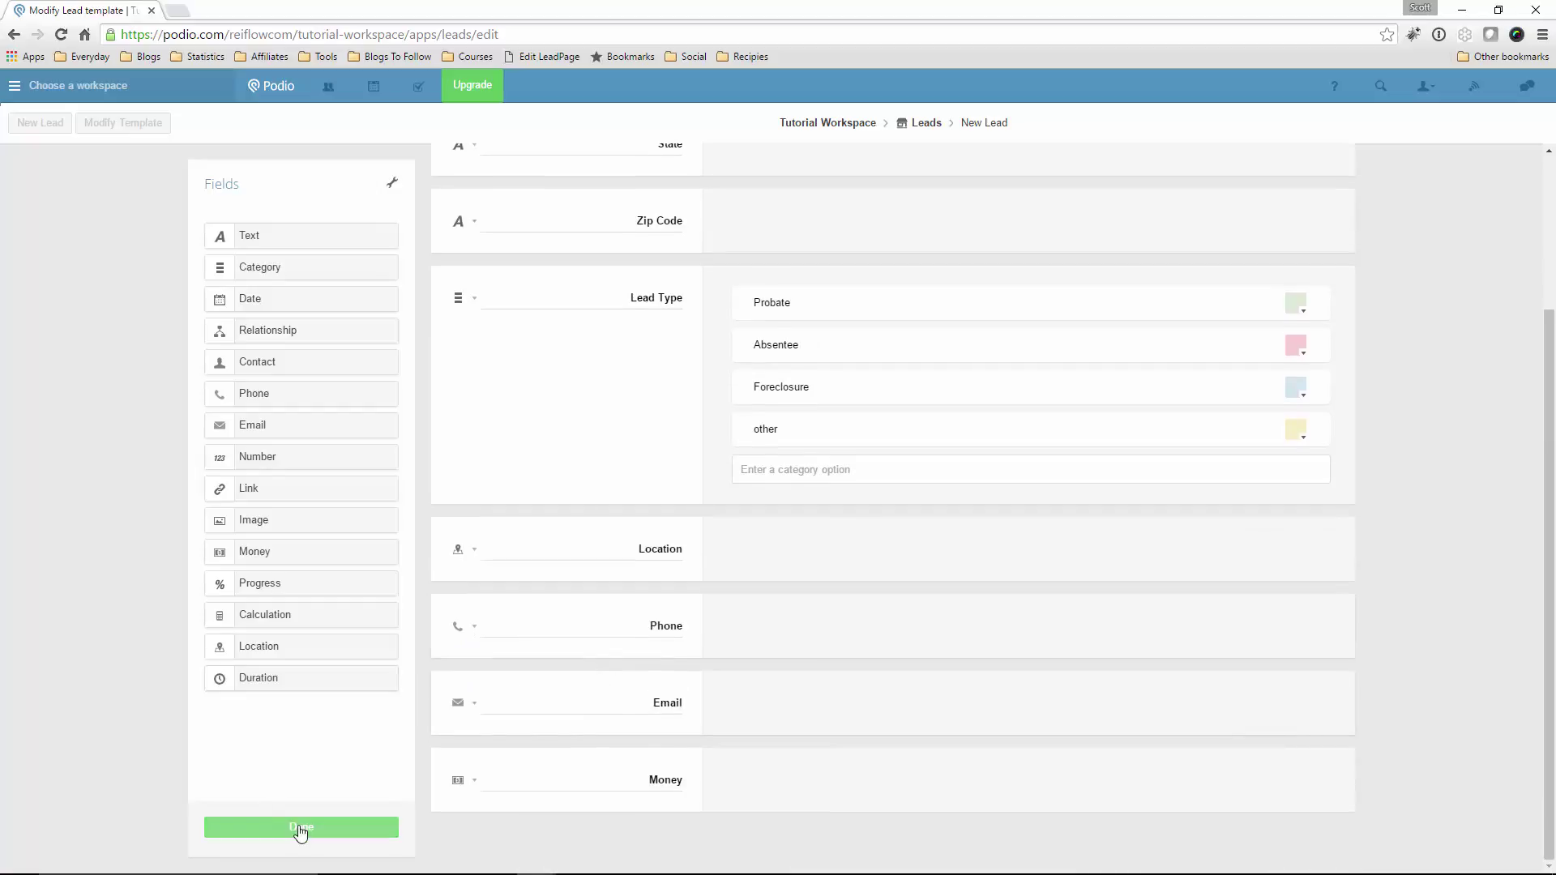
scroll(563, 635, up, 3)
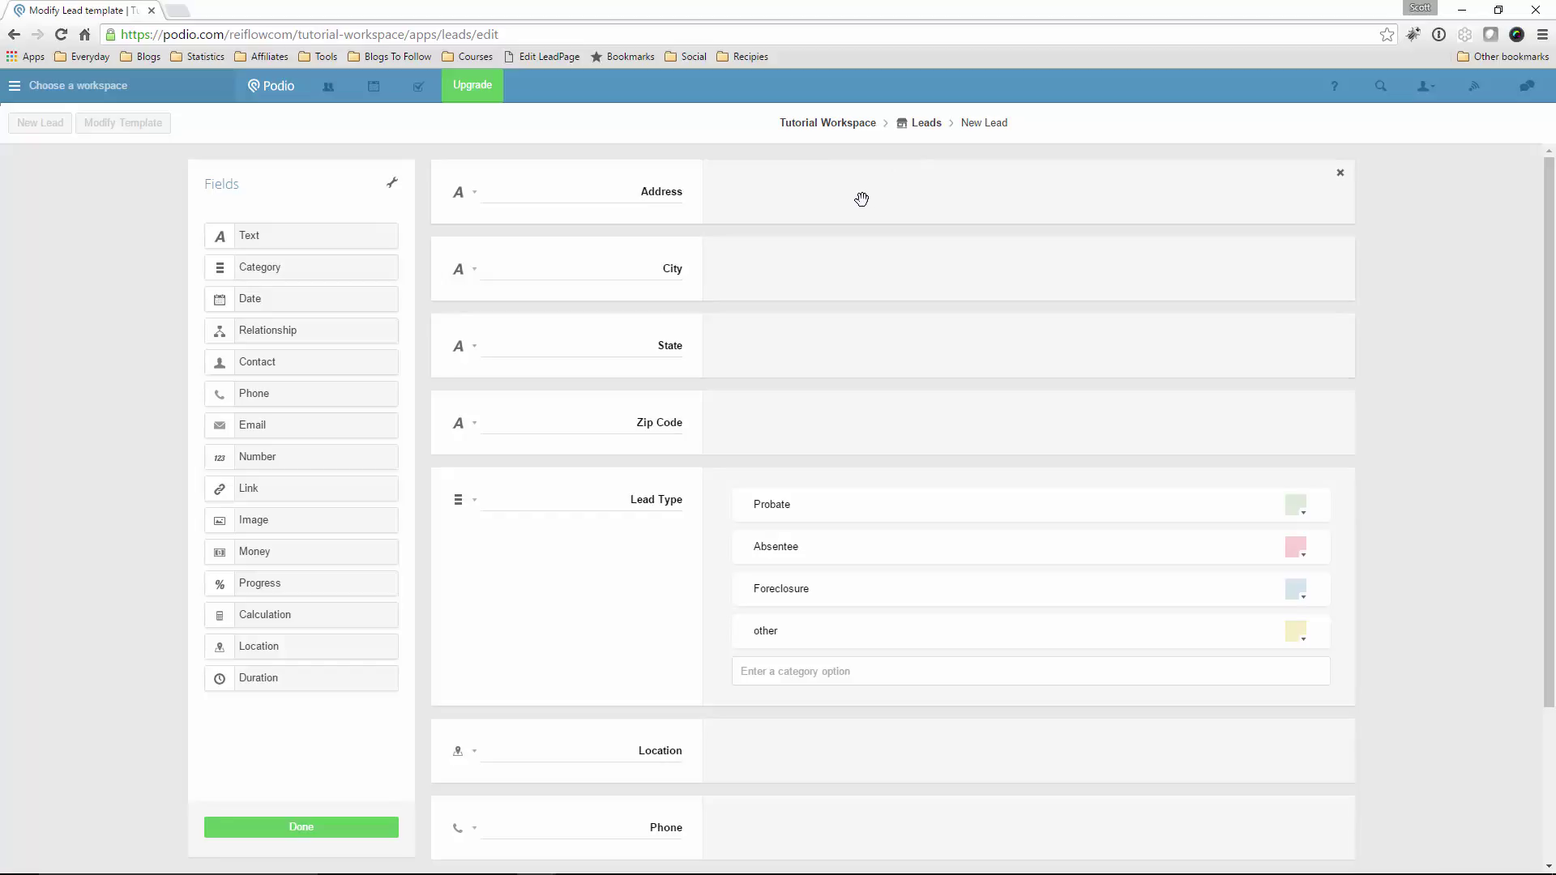
scroll(623, 366, down, 3)
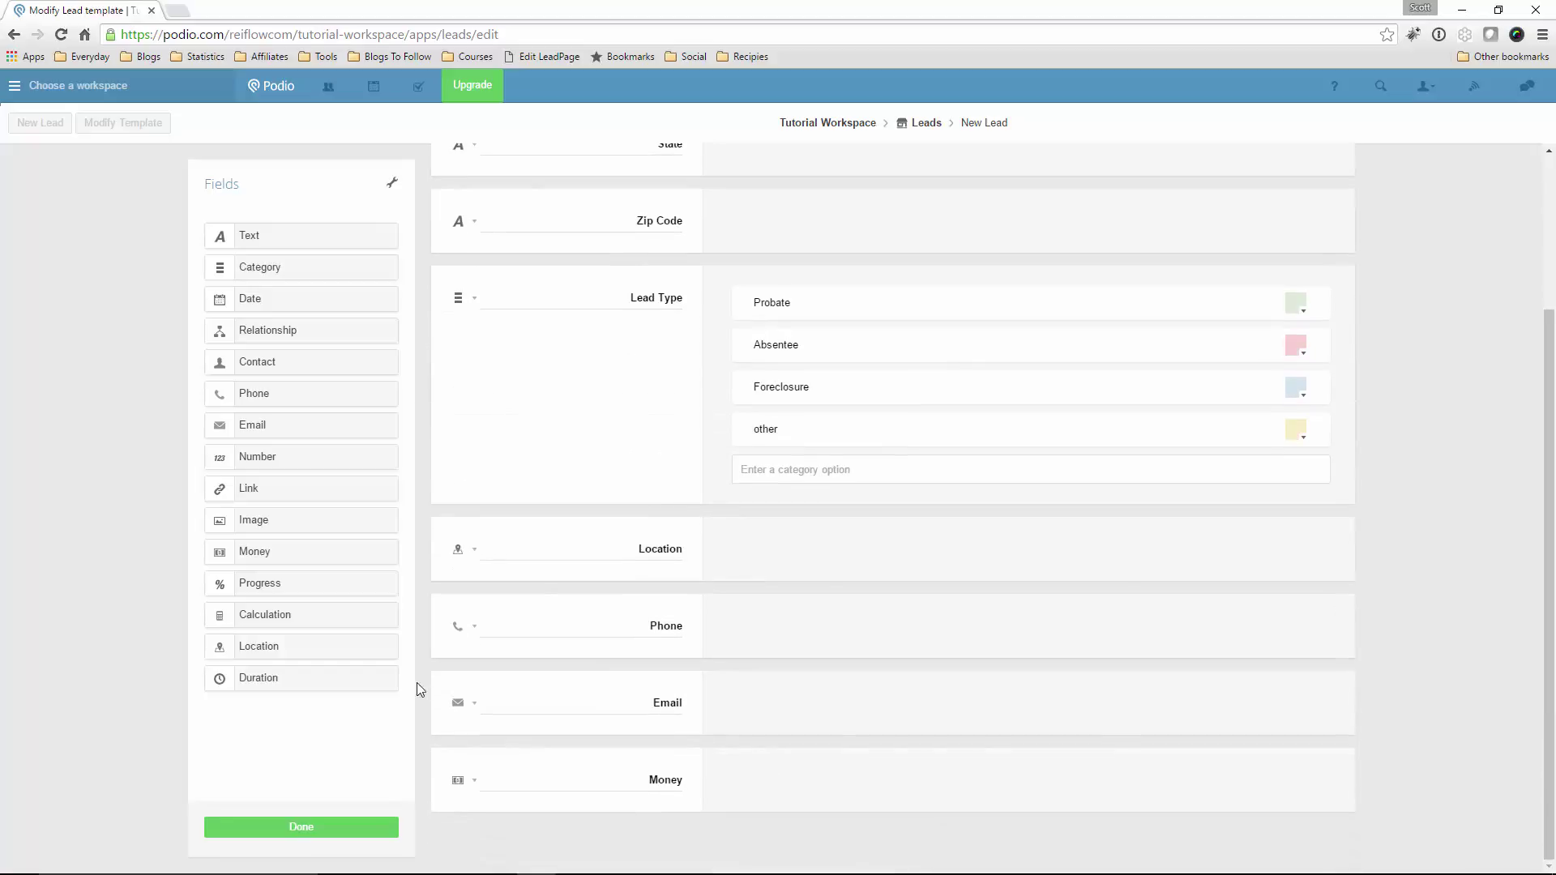
click(305, 820)
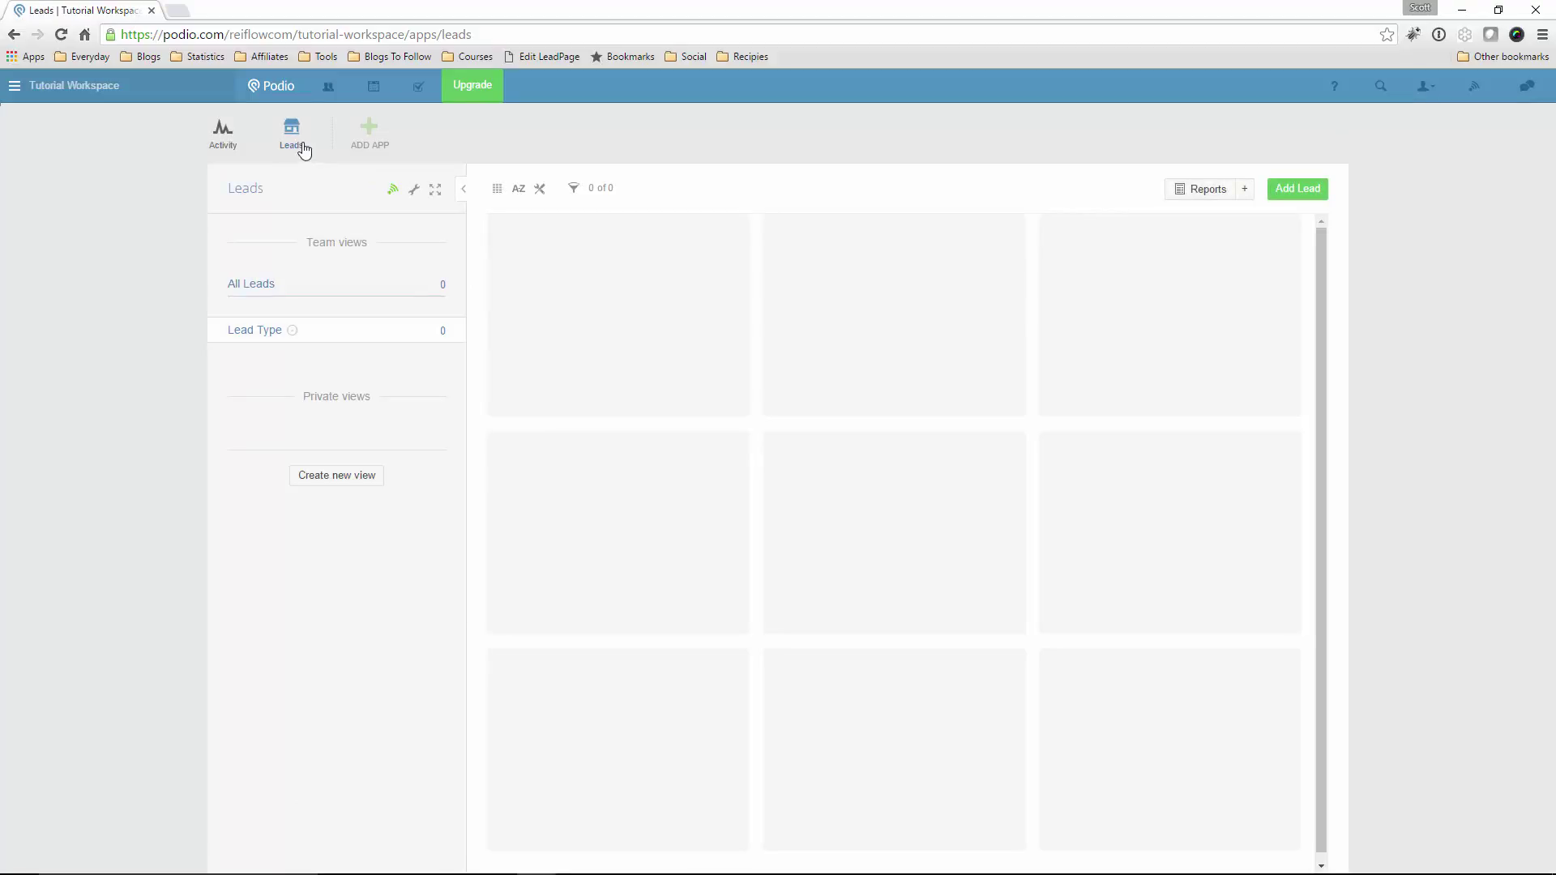
click(1298, 189)
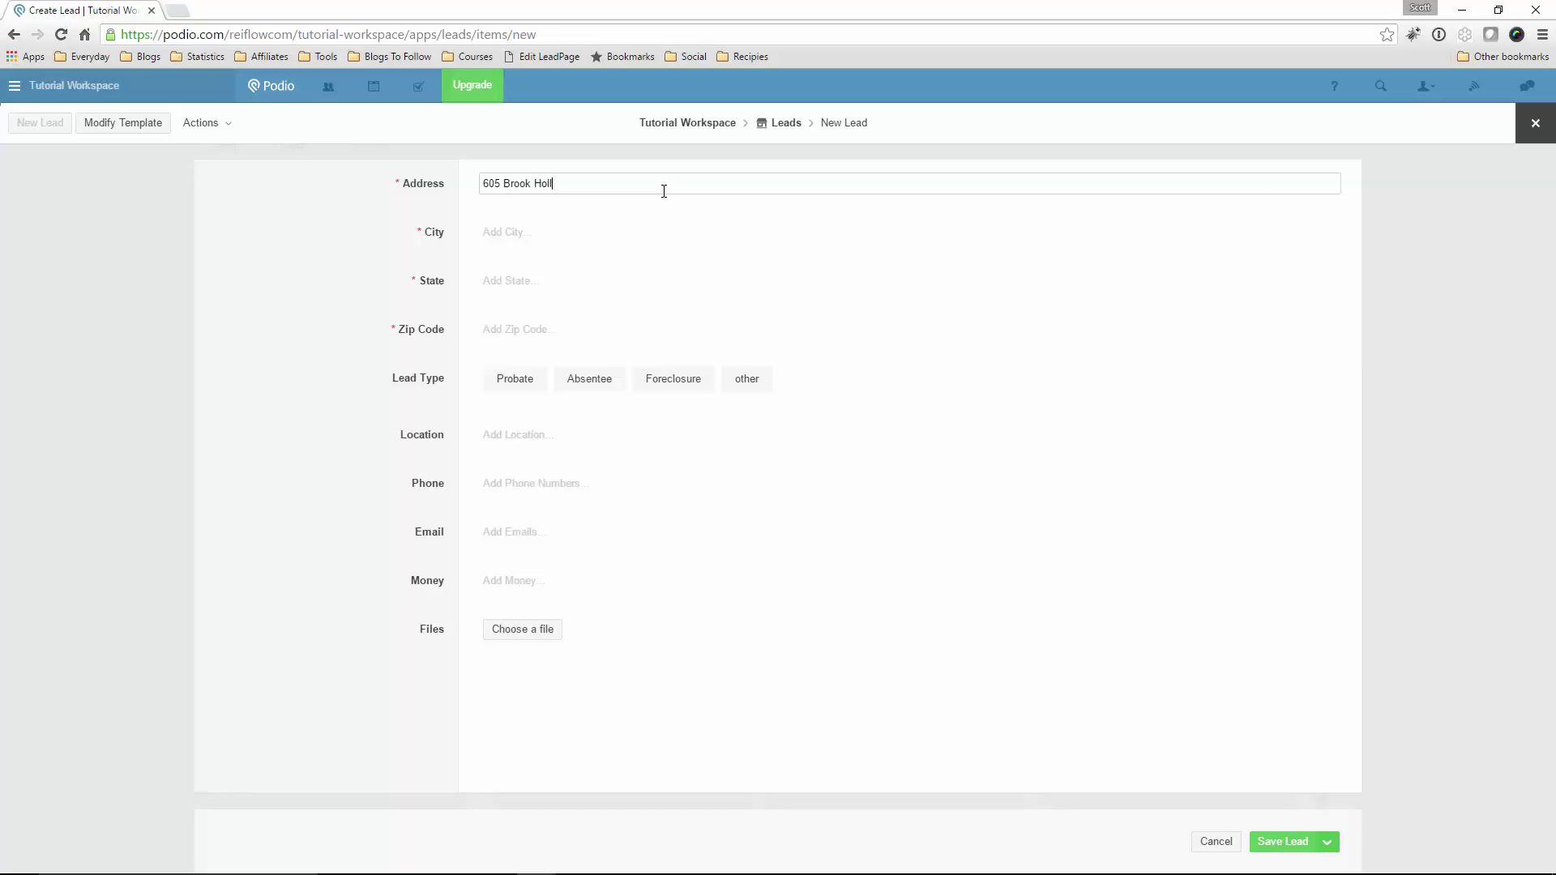
key(Tab)
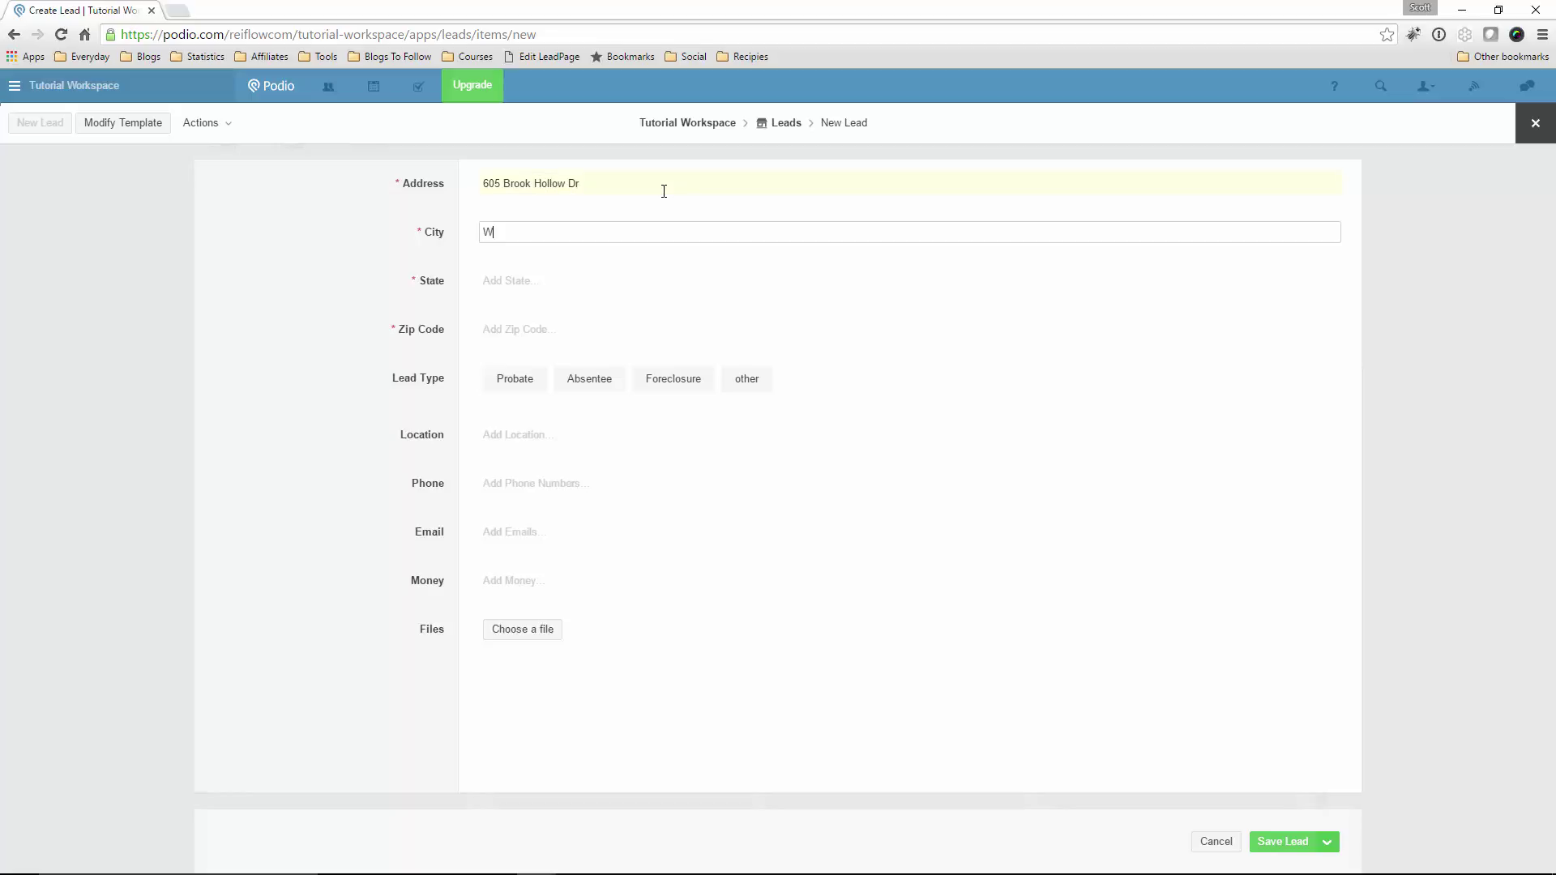
key(Tab)
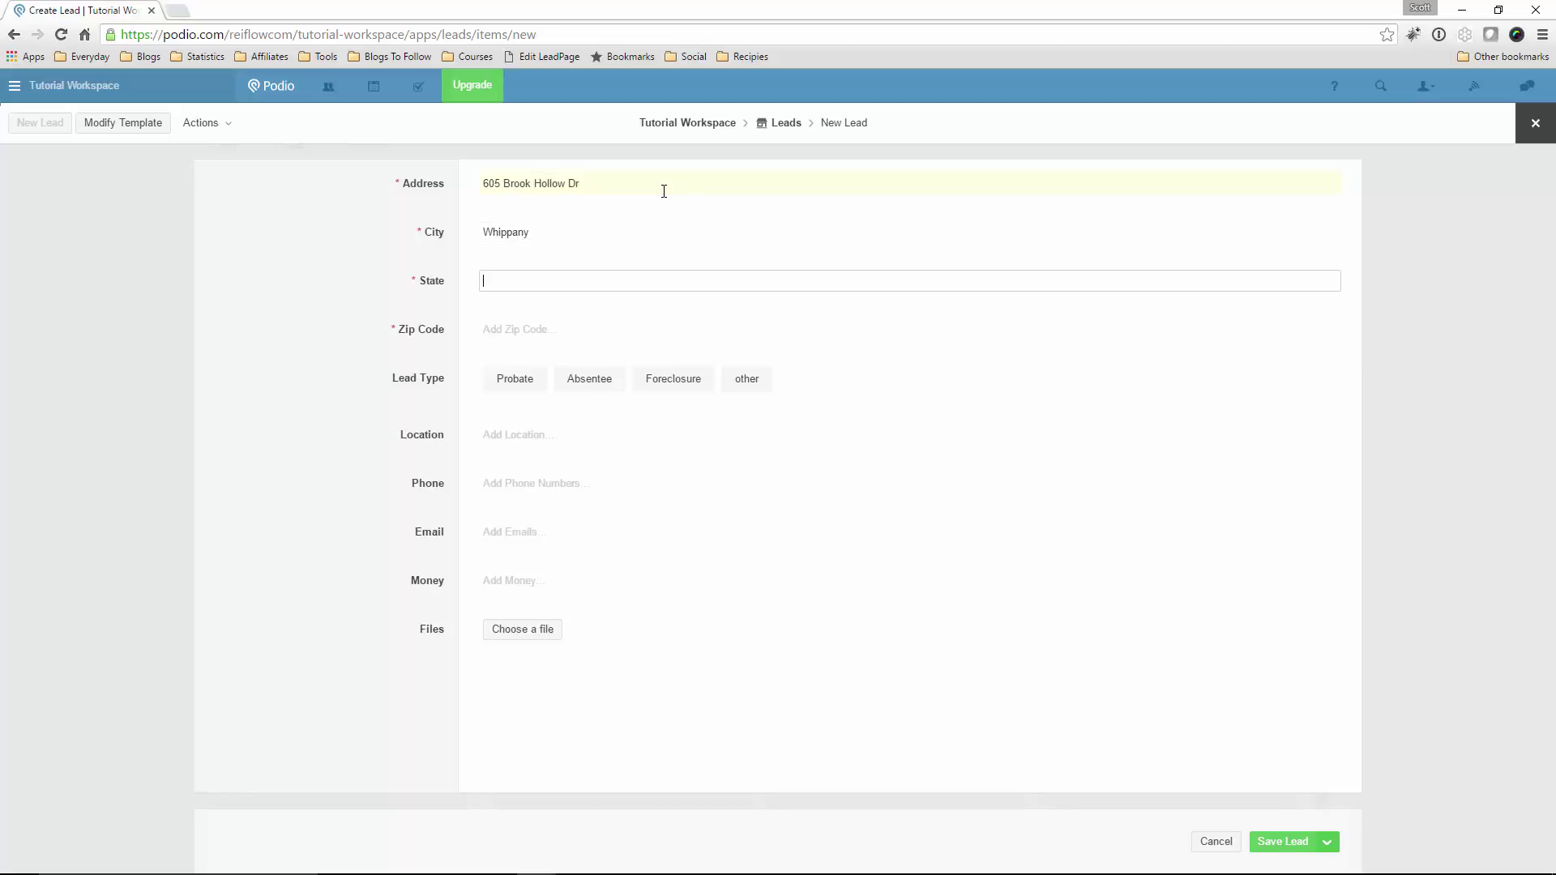
key(Tab)
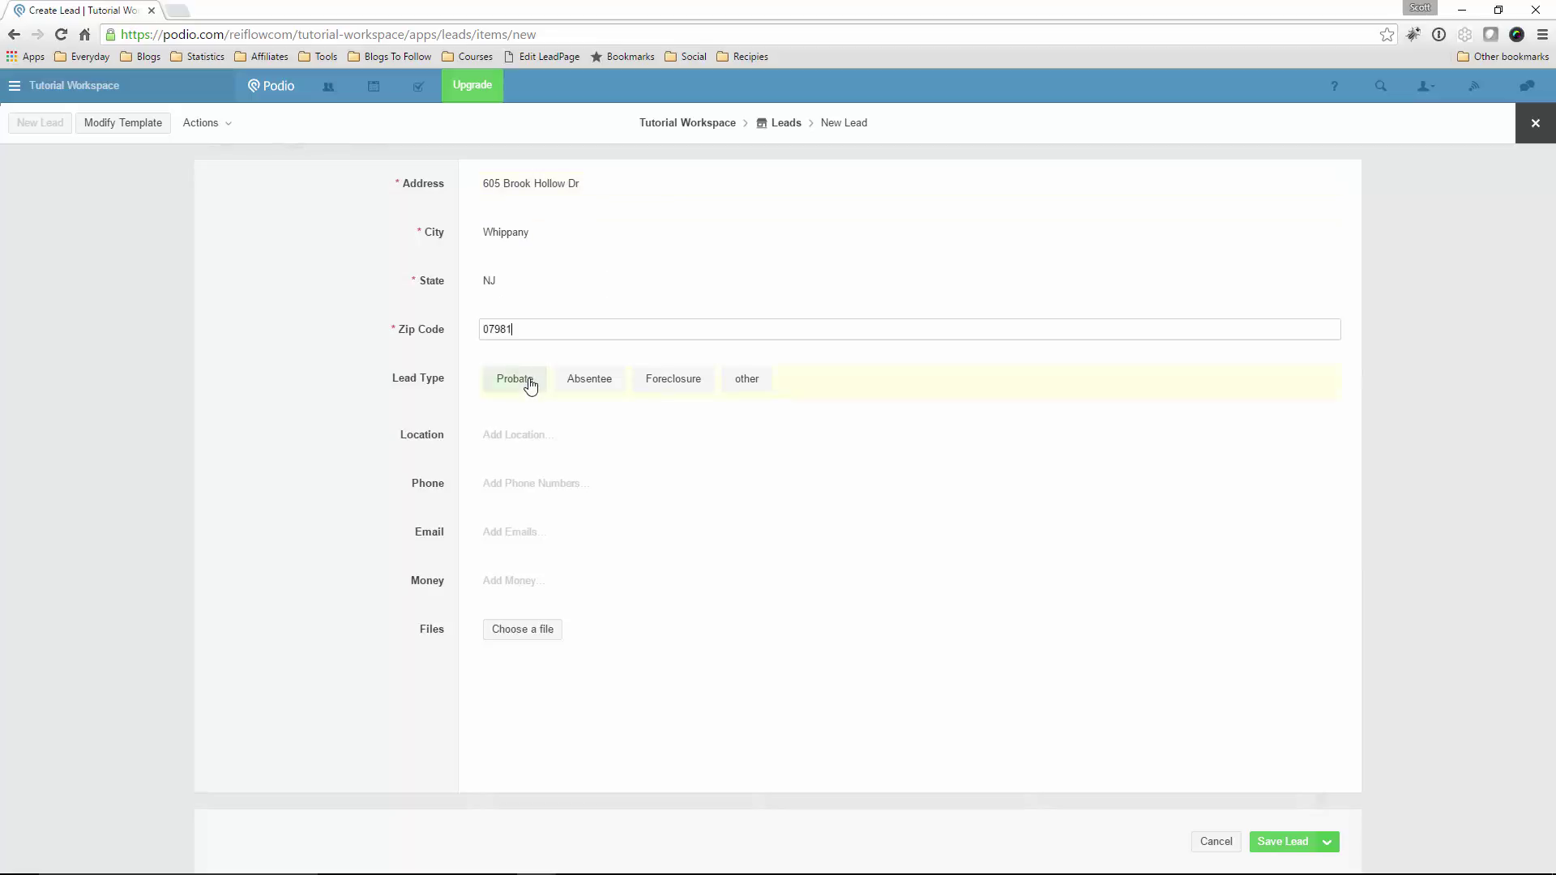
click(653, 384)
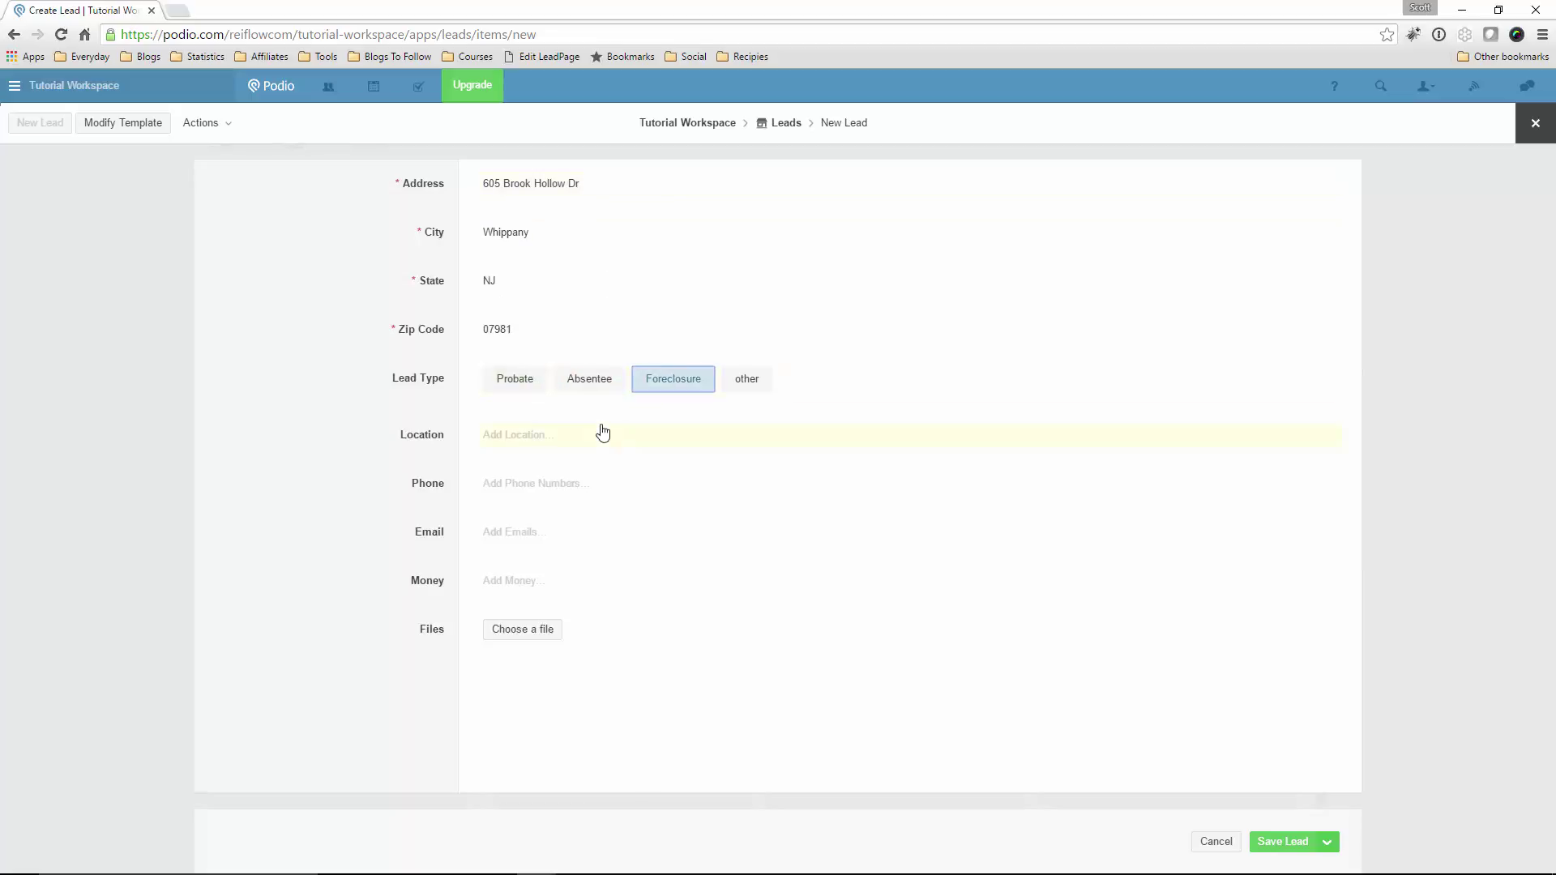
click(610, 438)
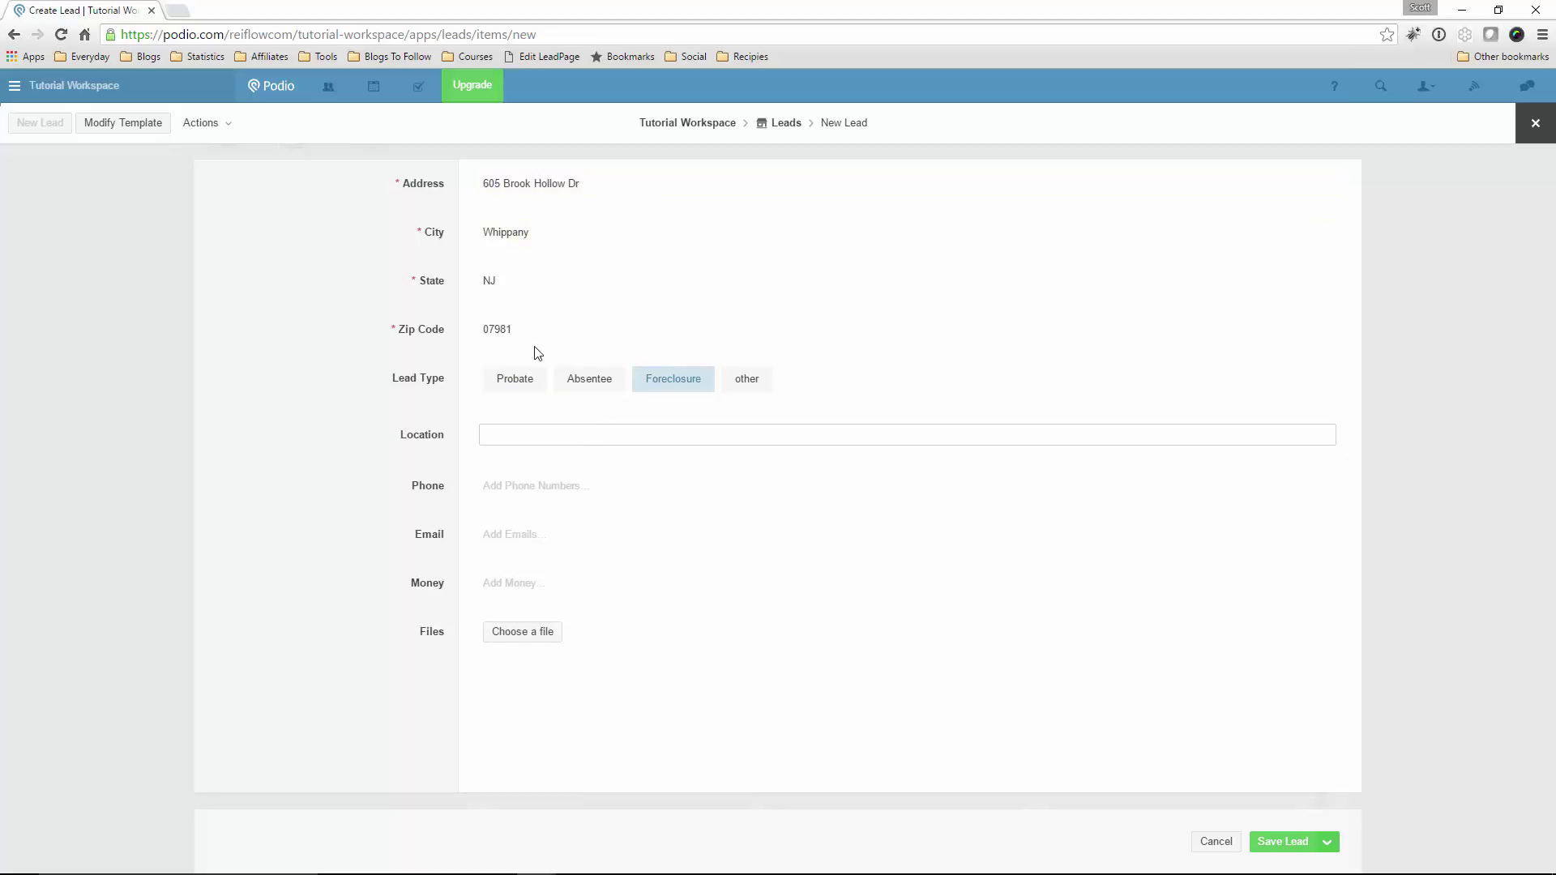
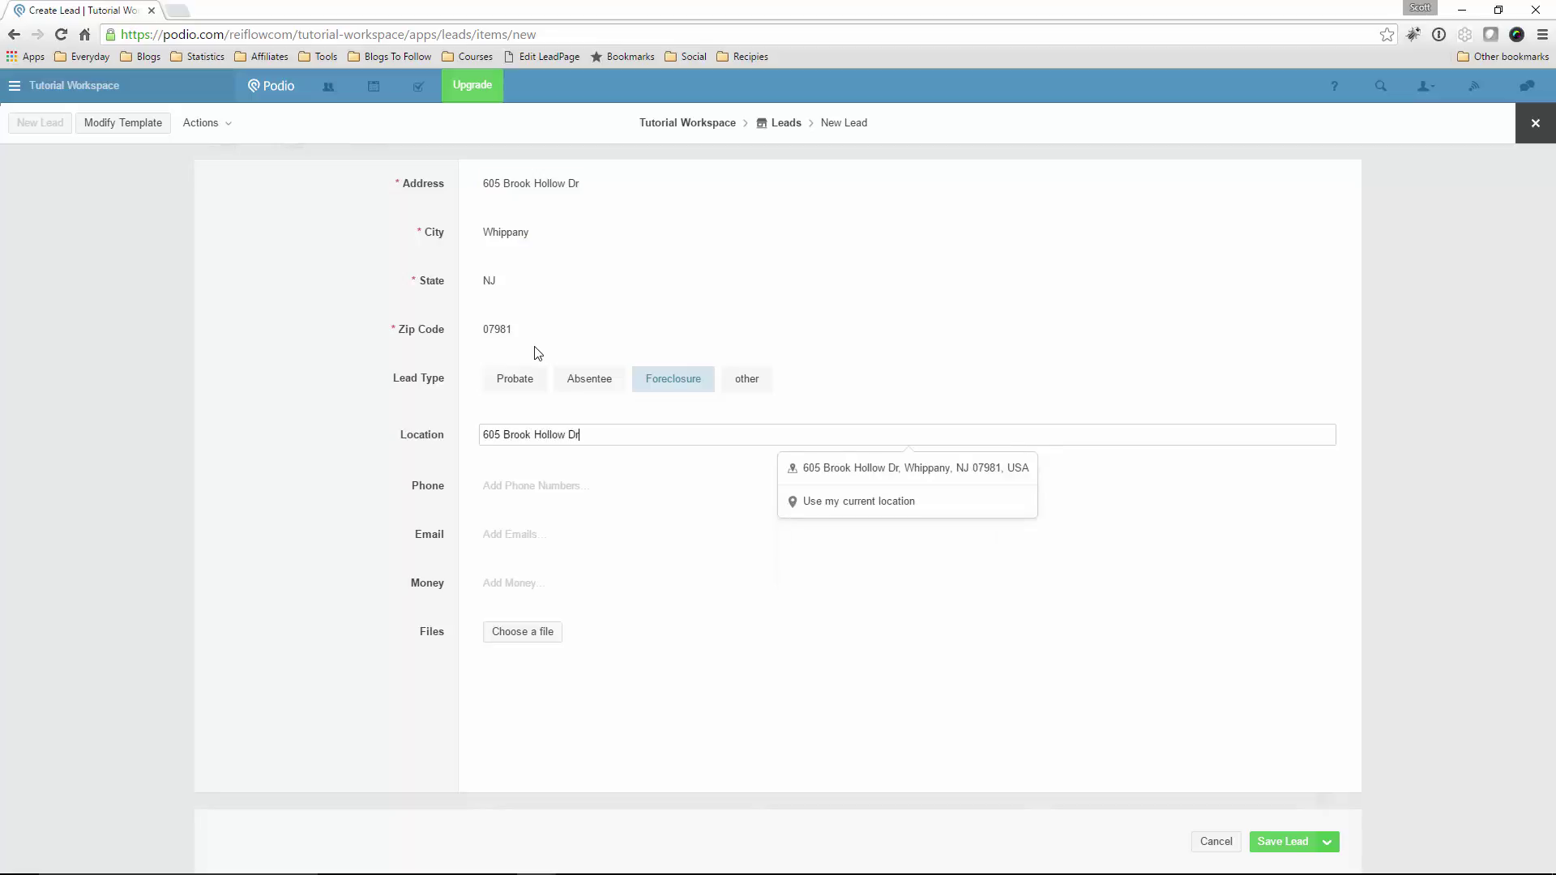
click(861, 483)
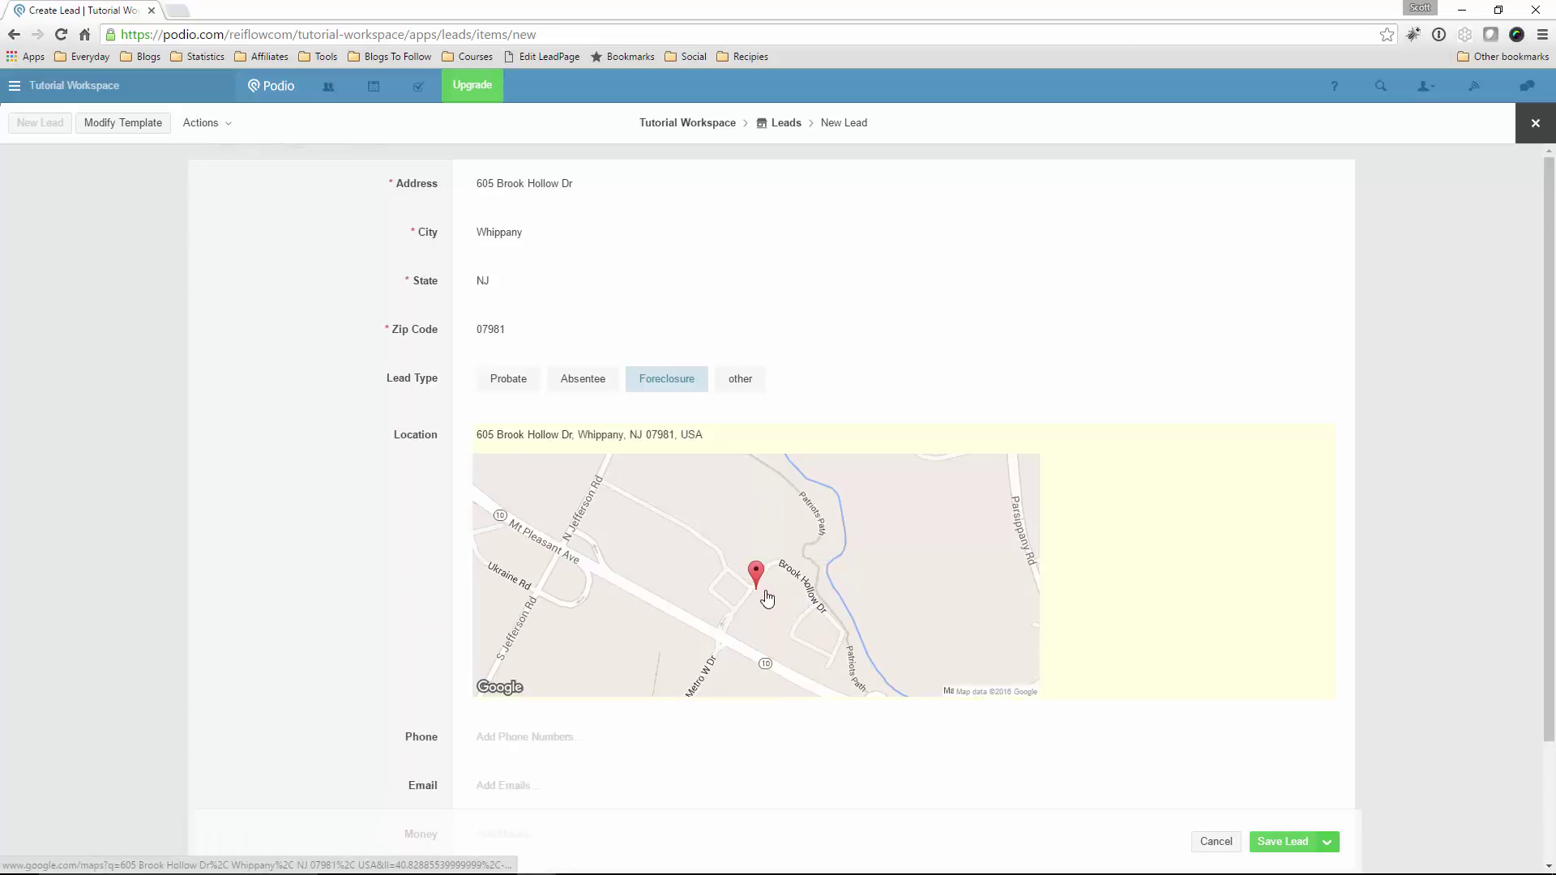
scroll(362, 487, down, 2)
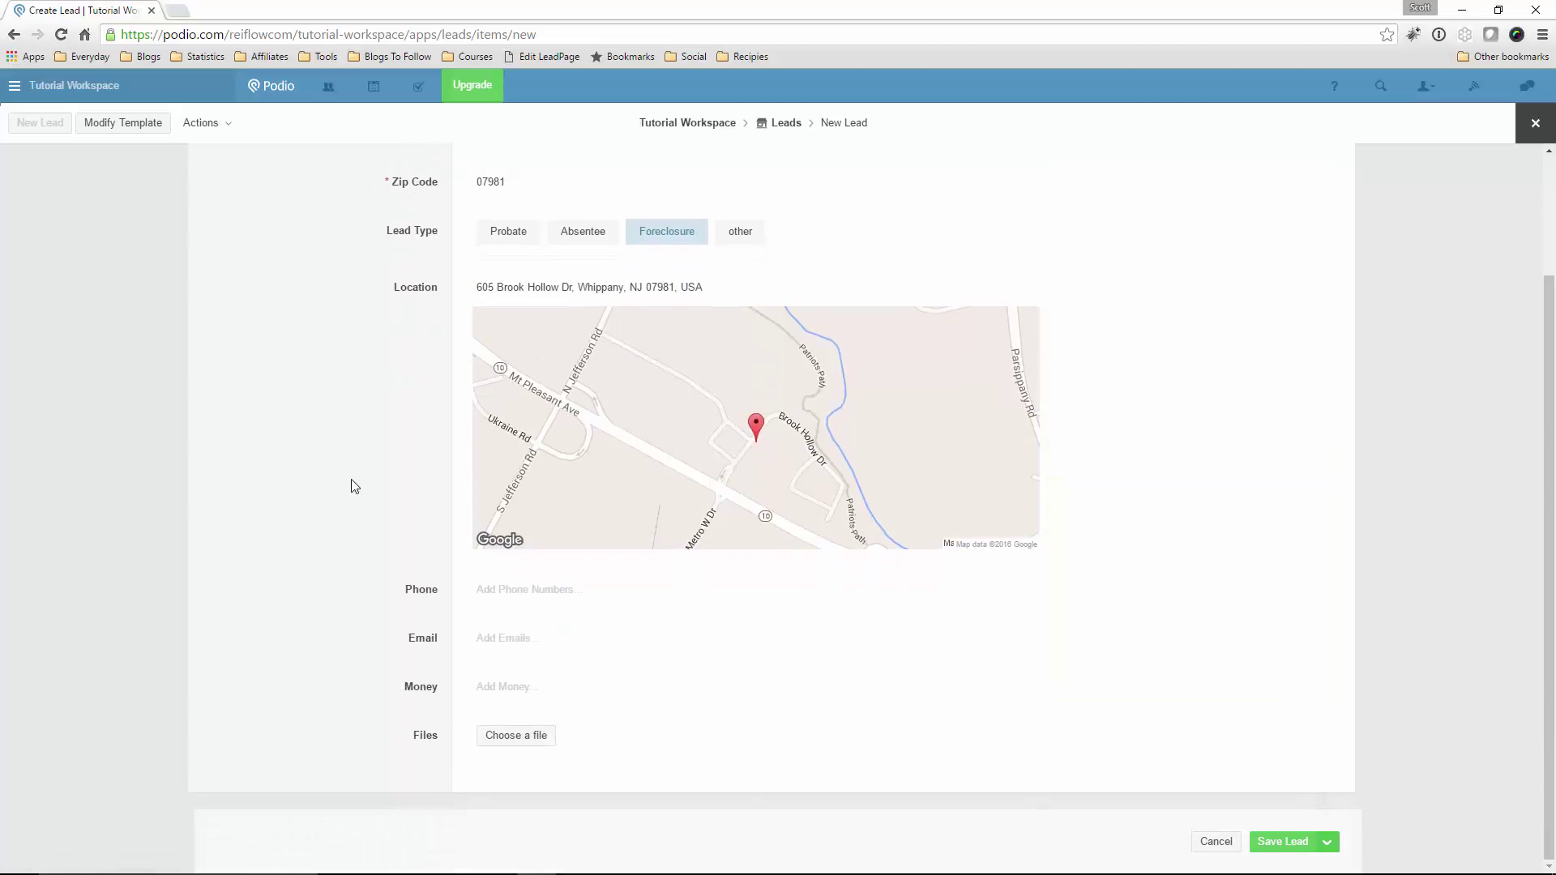
click(511, 595)
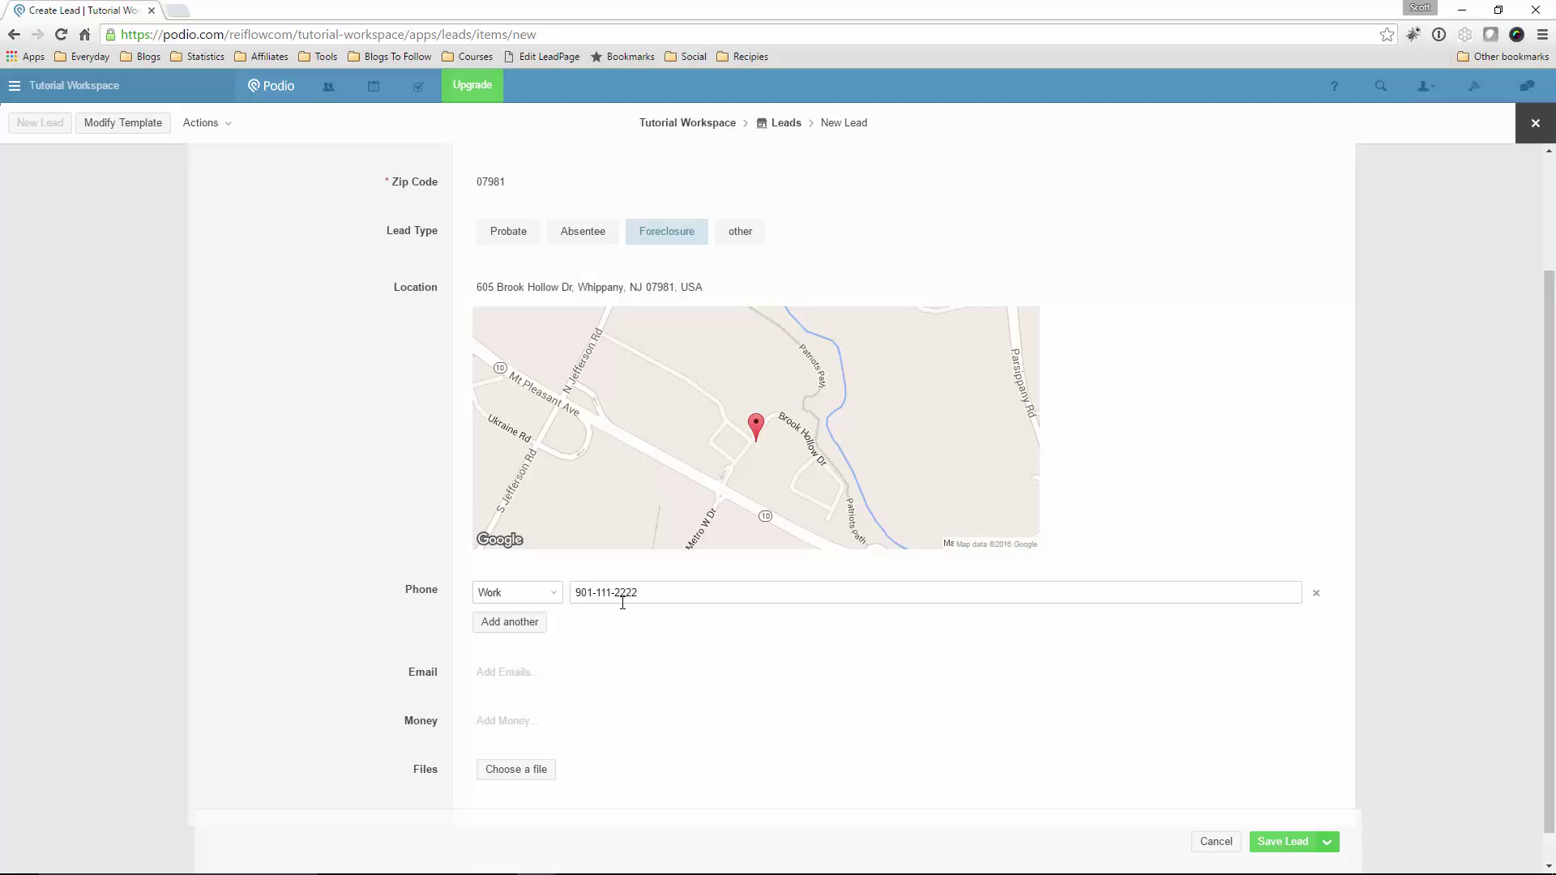
Mark the phone number as Mobile and add the lead's e-mail address as a Home e-mail
click(542, 597)
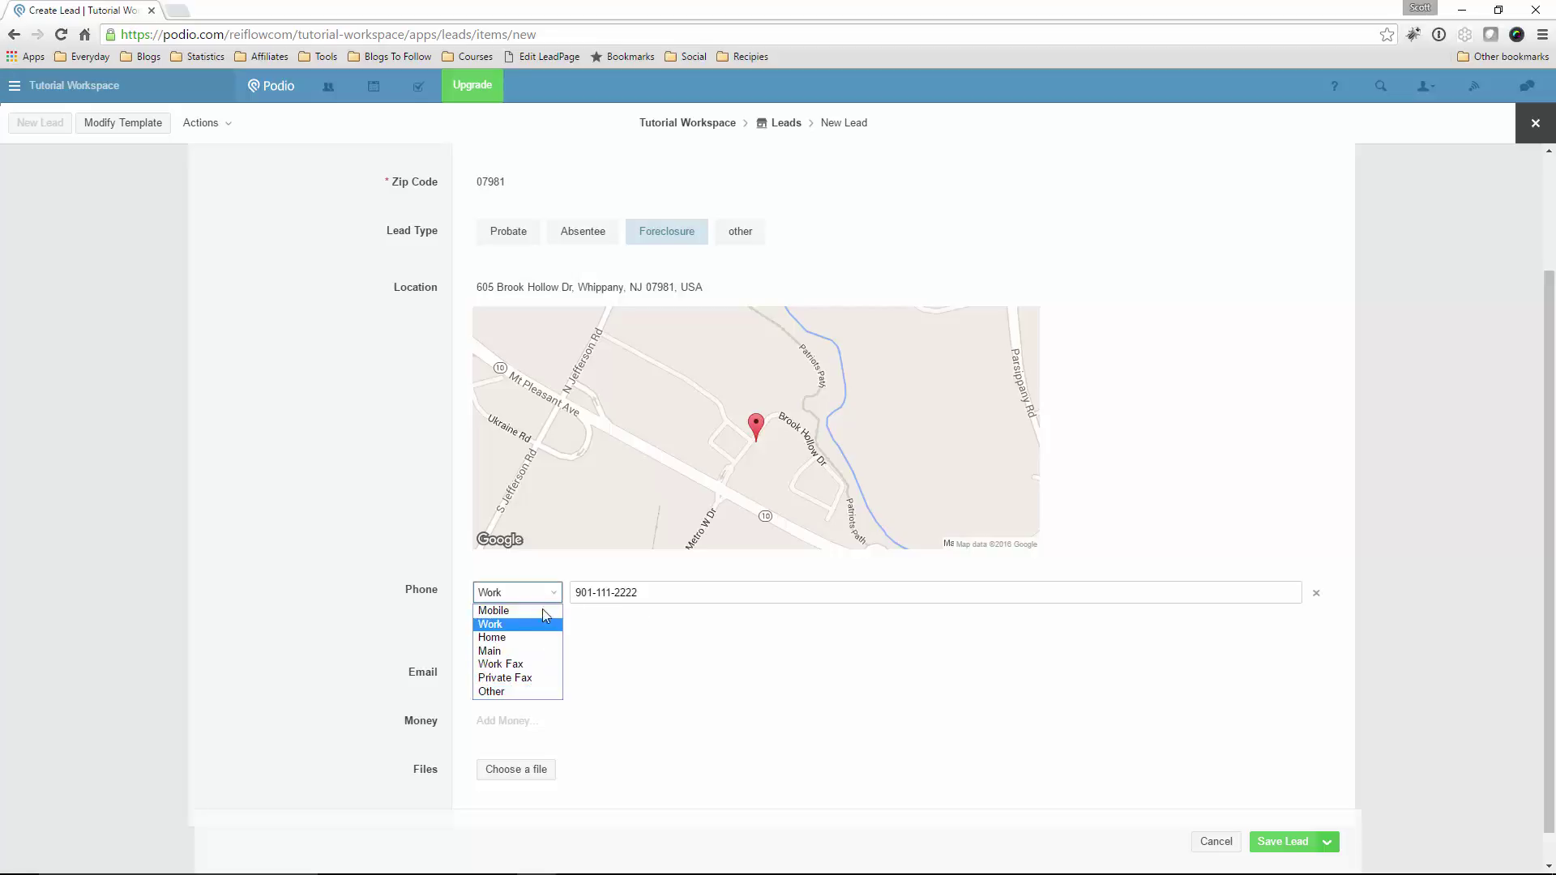
click(499, 610)
click(609, 639)
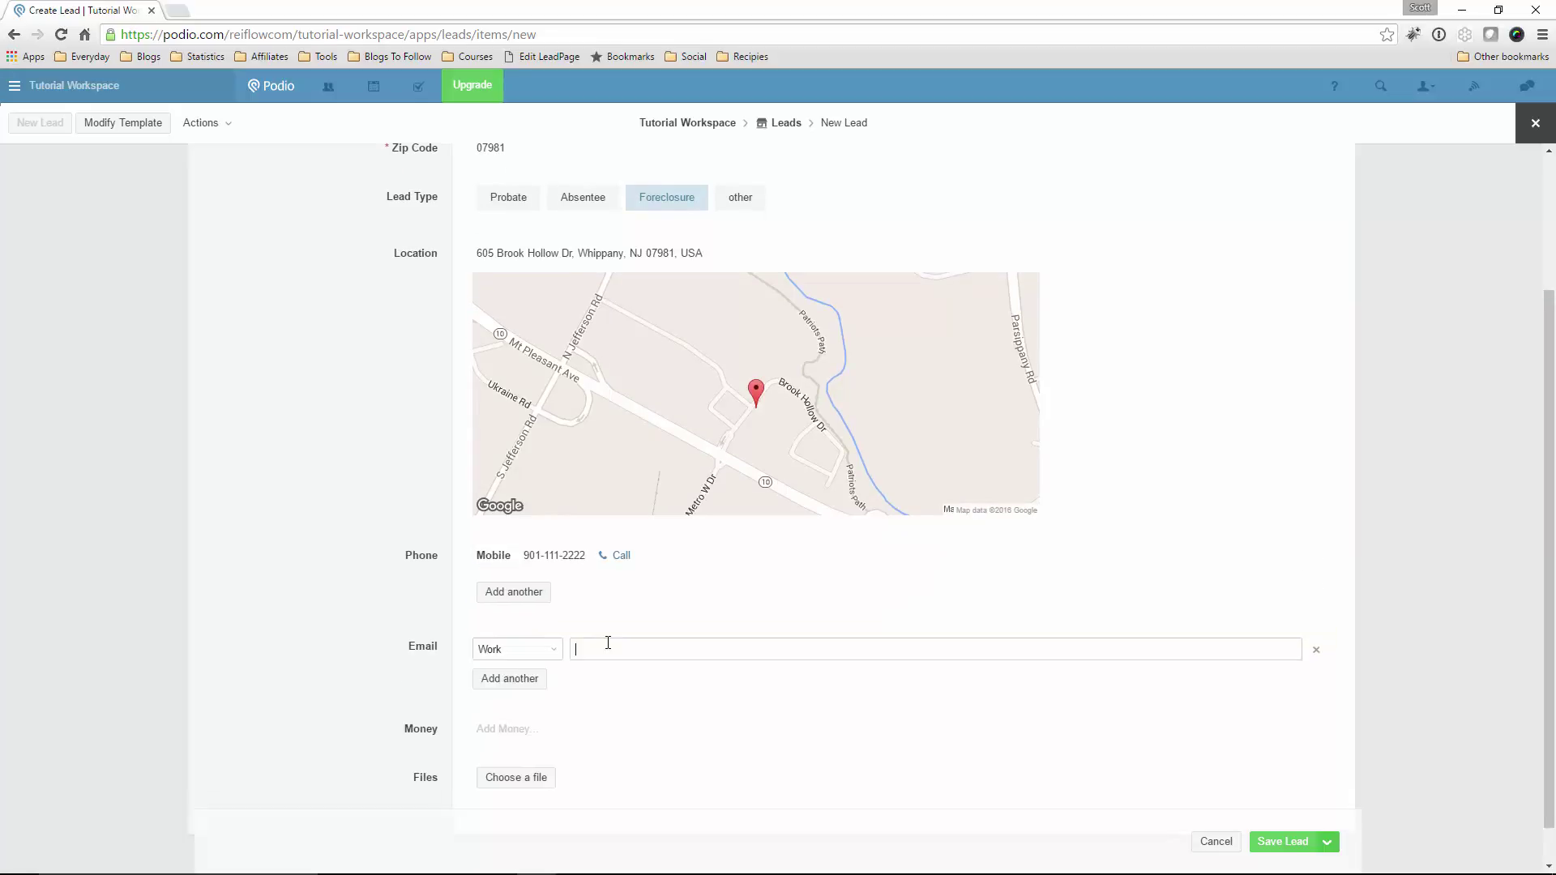
click(551, 650)
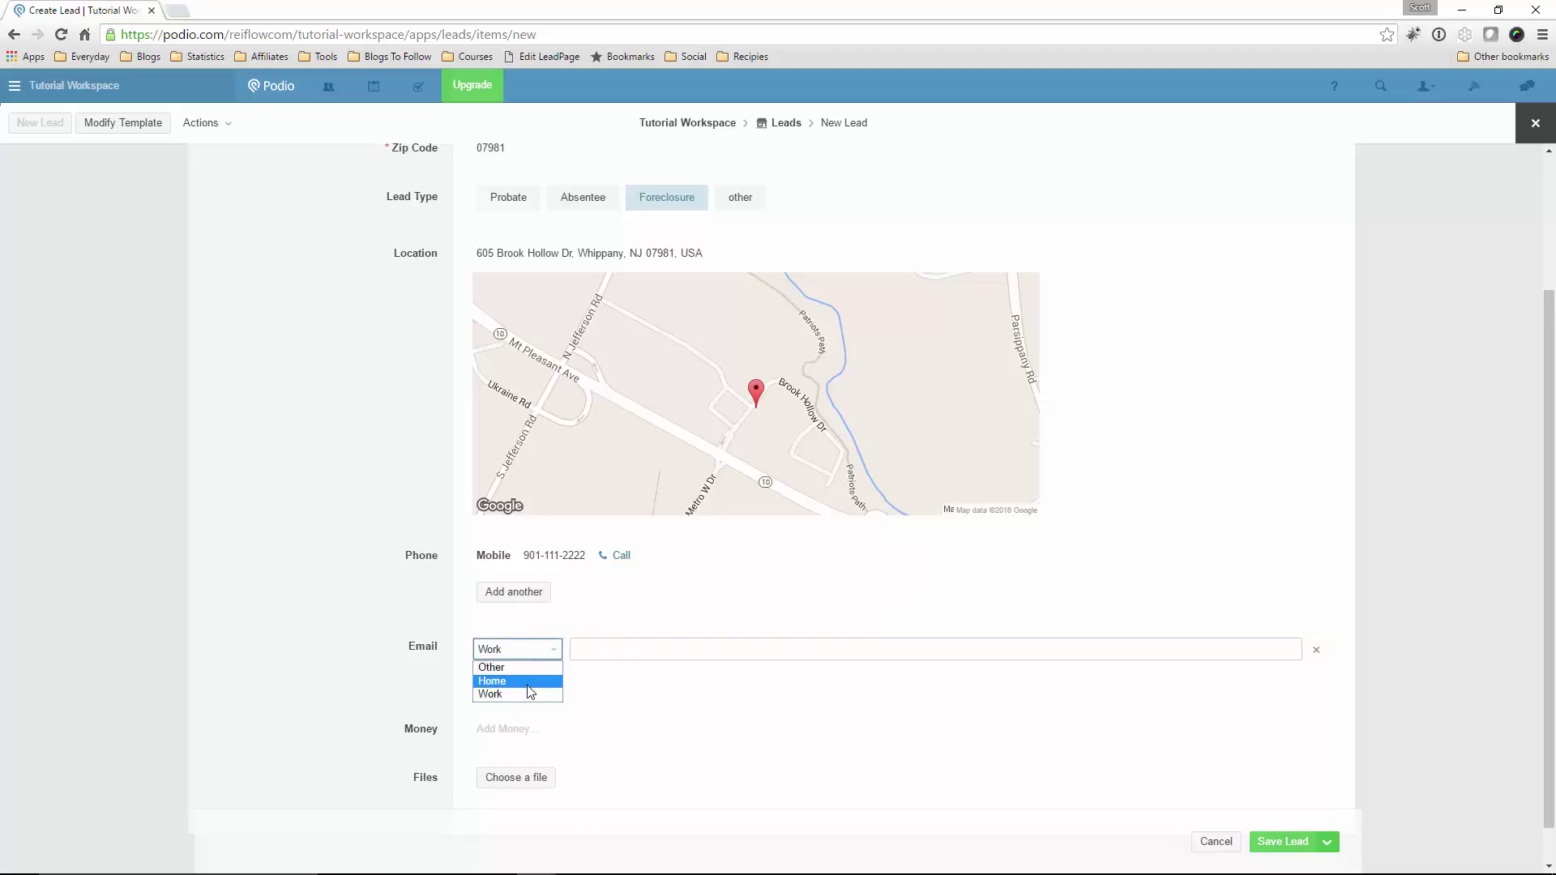
click(536, 682)
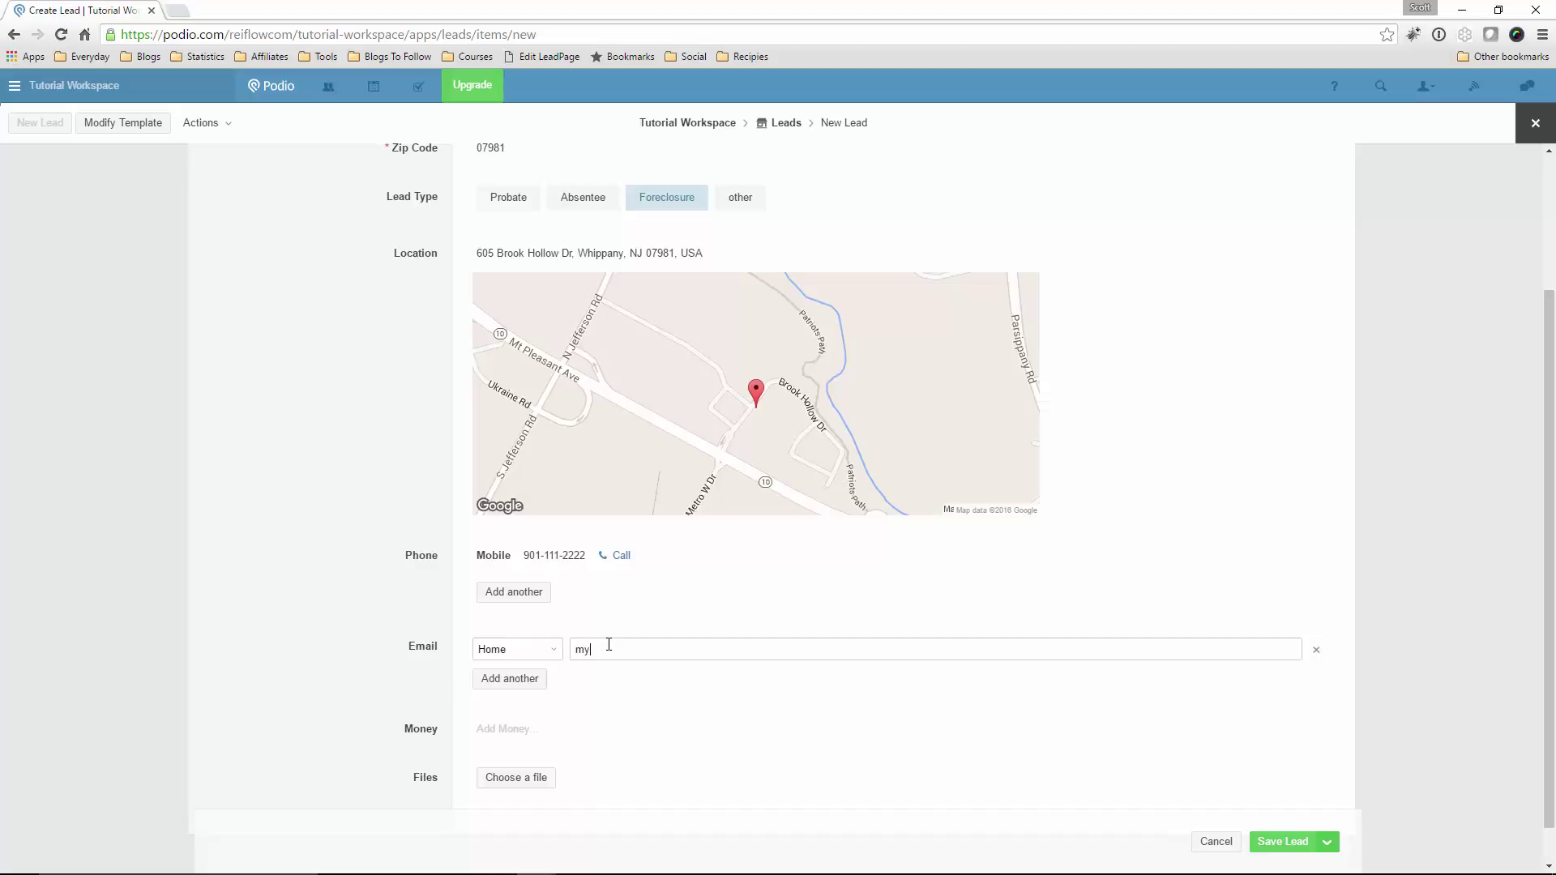
text(@email.com)
click(624, 634)
Enter $150,000.00 in the lead's Money field
scroll(636, 649, down, 1)
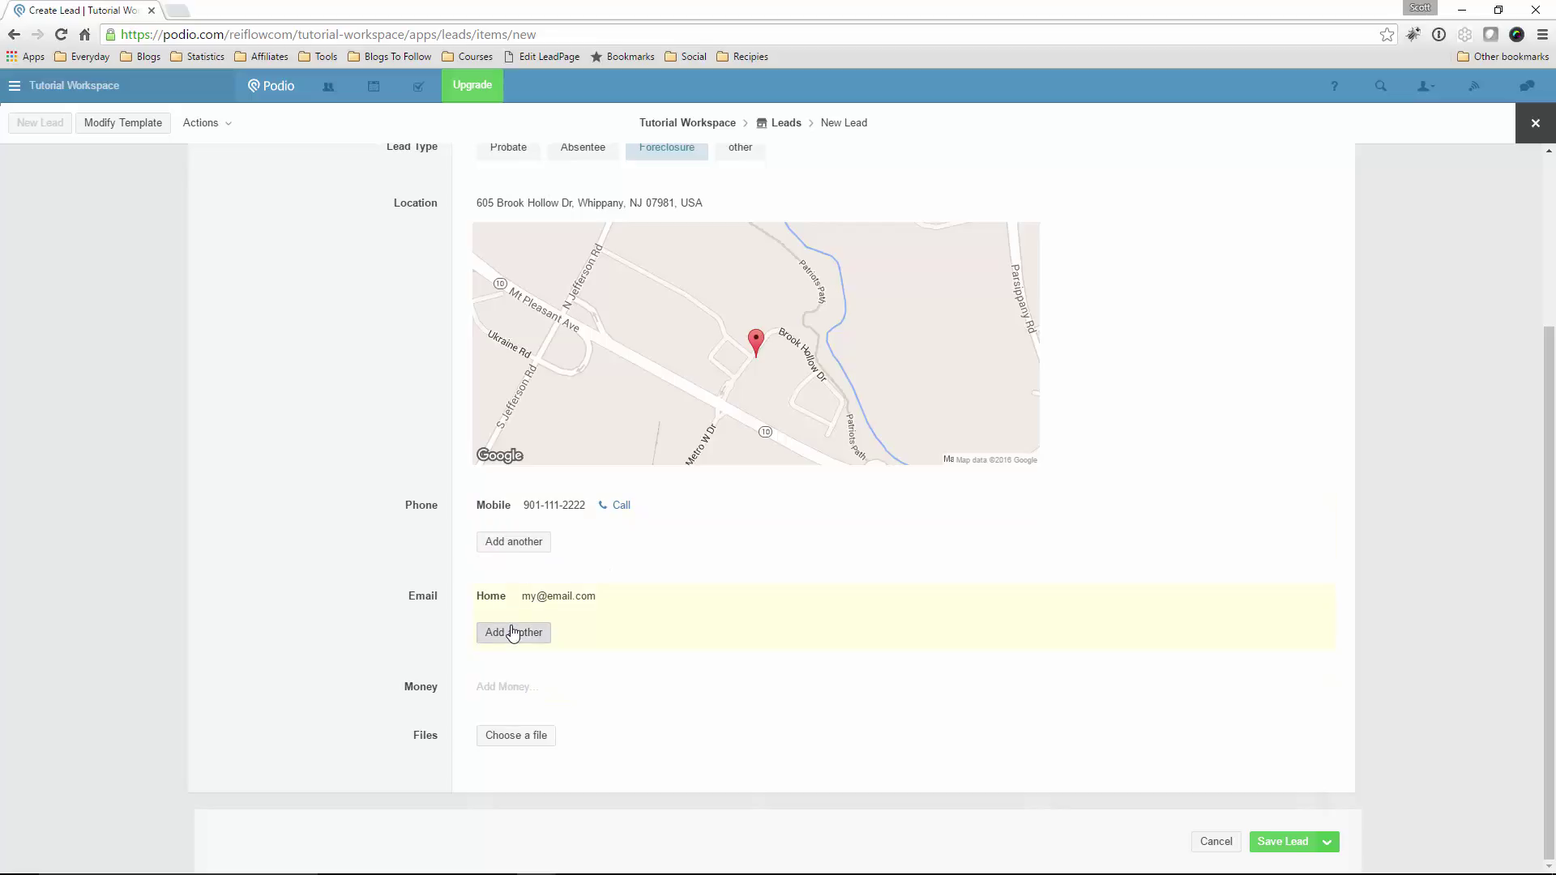
click(505, 687)
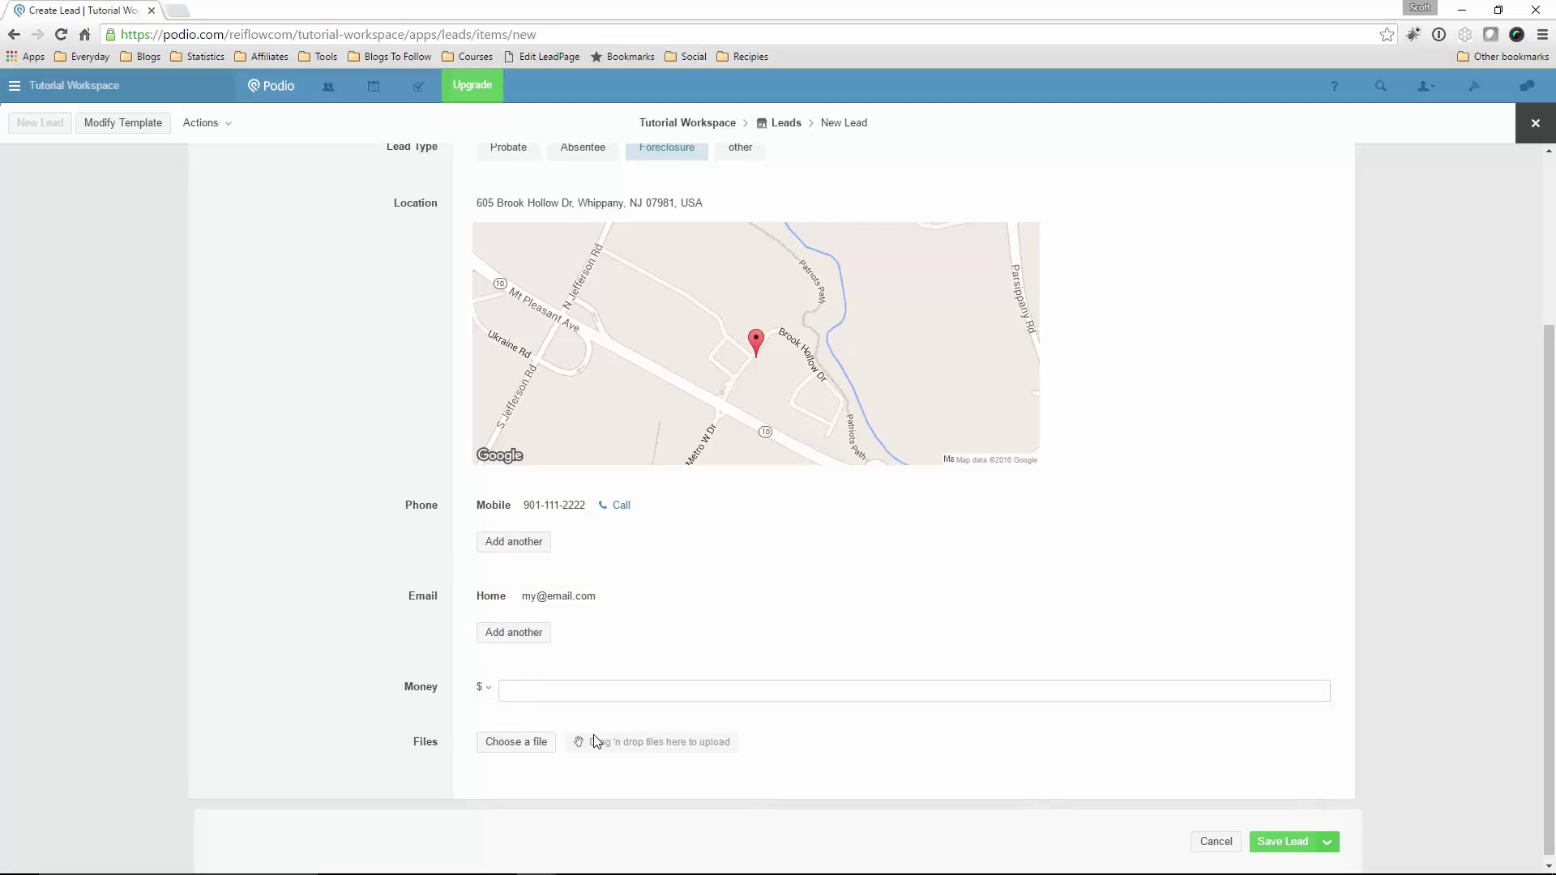
text(150000)
key(Tab)
click(498, 713)
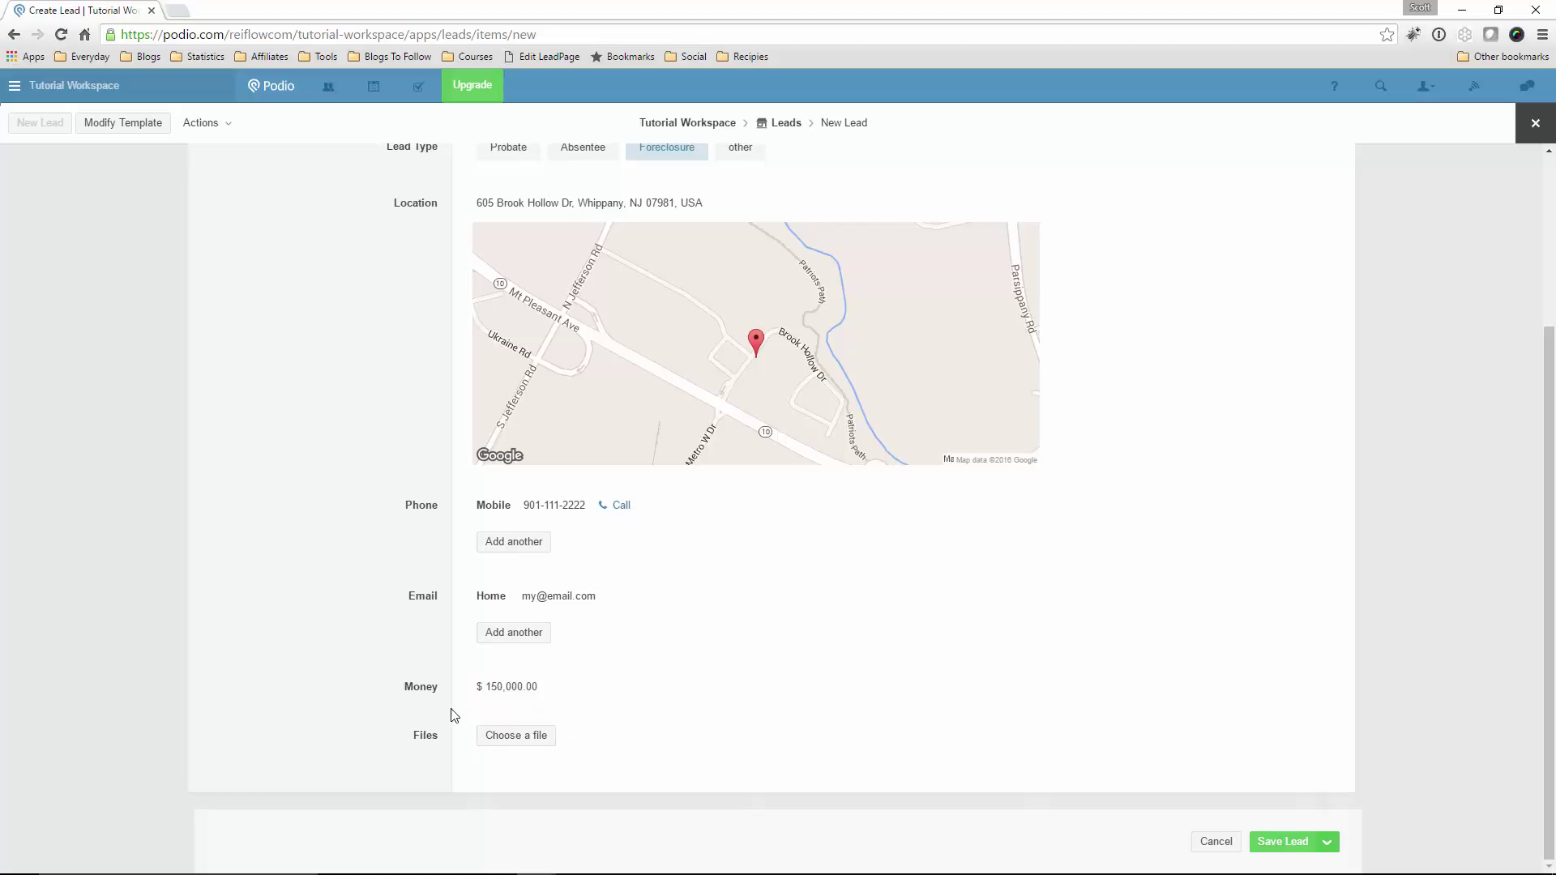
scroll(811, 720, up, 1)
scroll(1199, 759, down, 1)
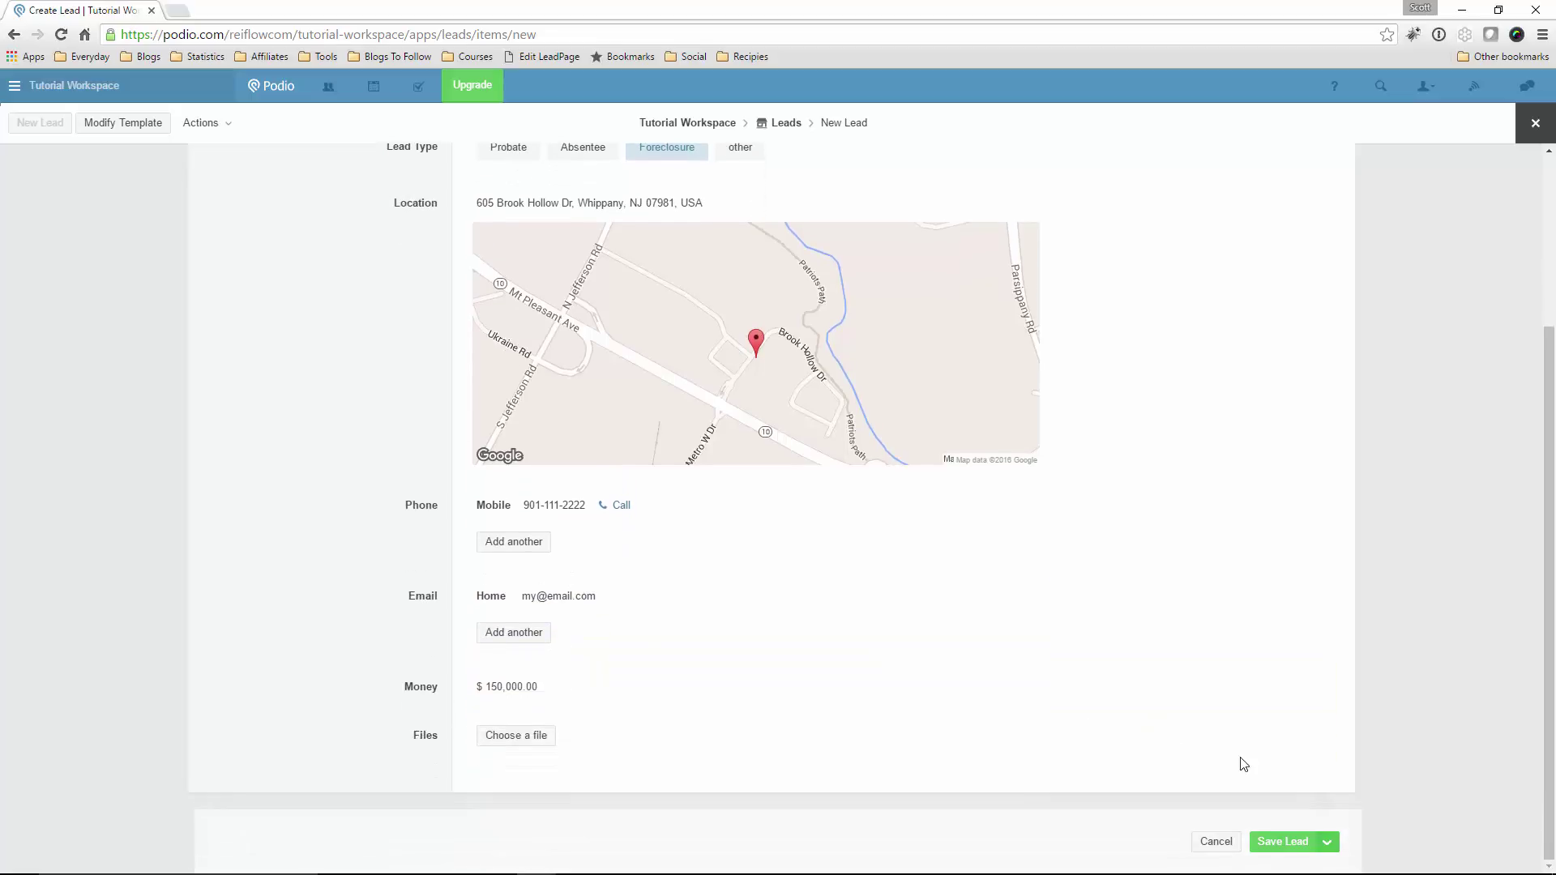
click(1274, 843)
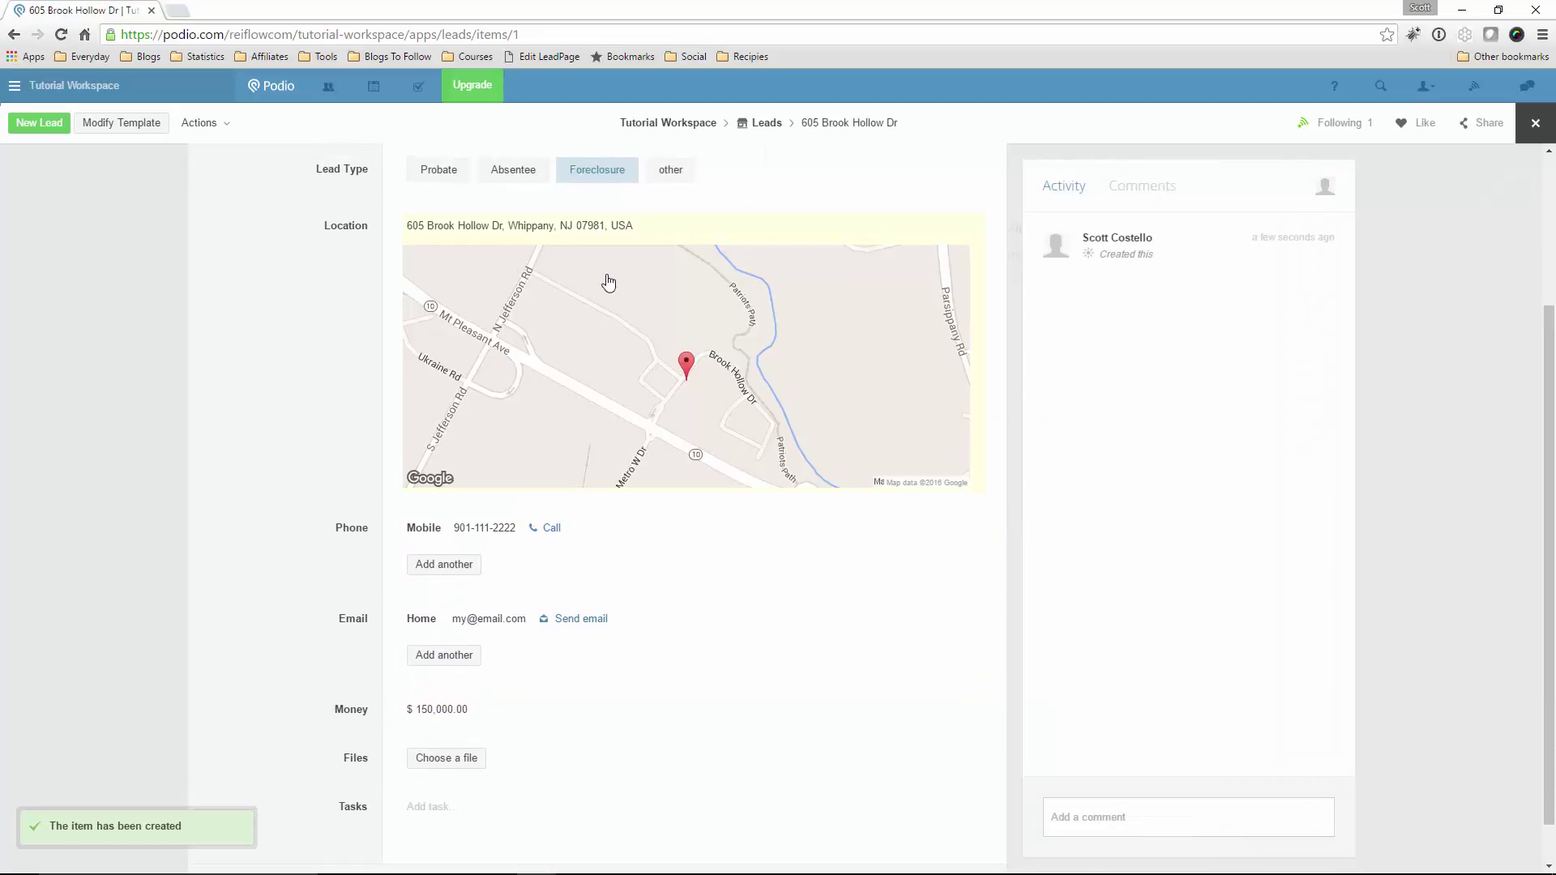
scroll(802, 285, up, 3)
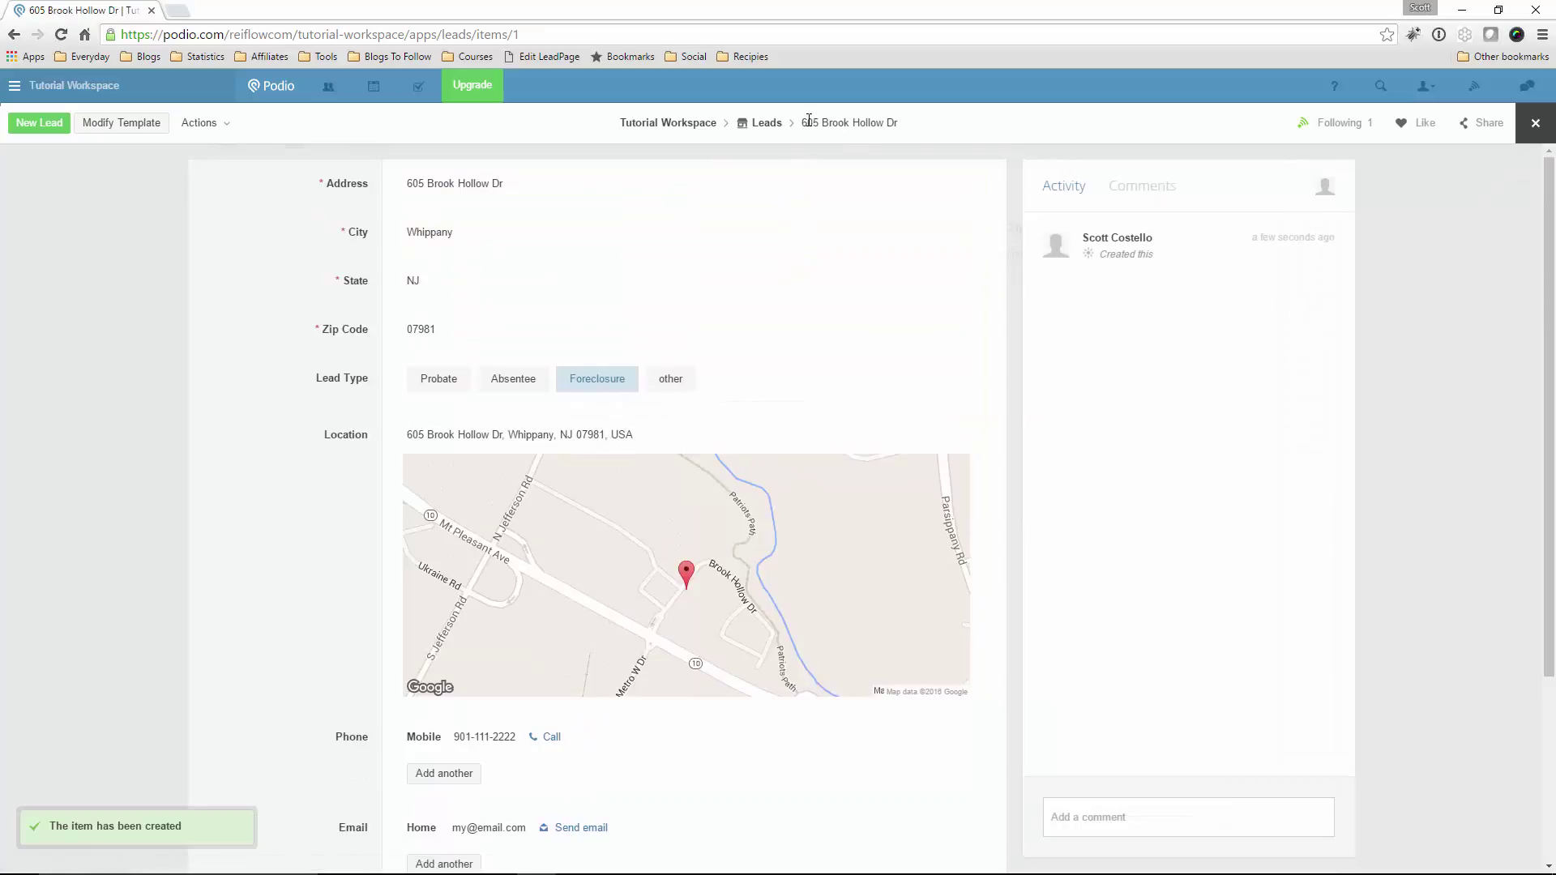
click(760, 126)
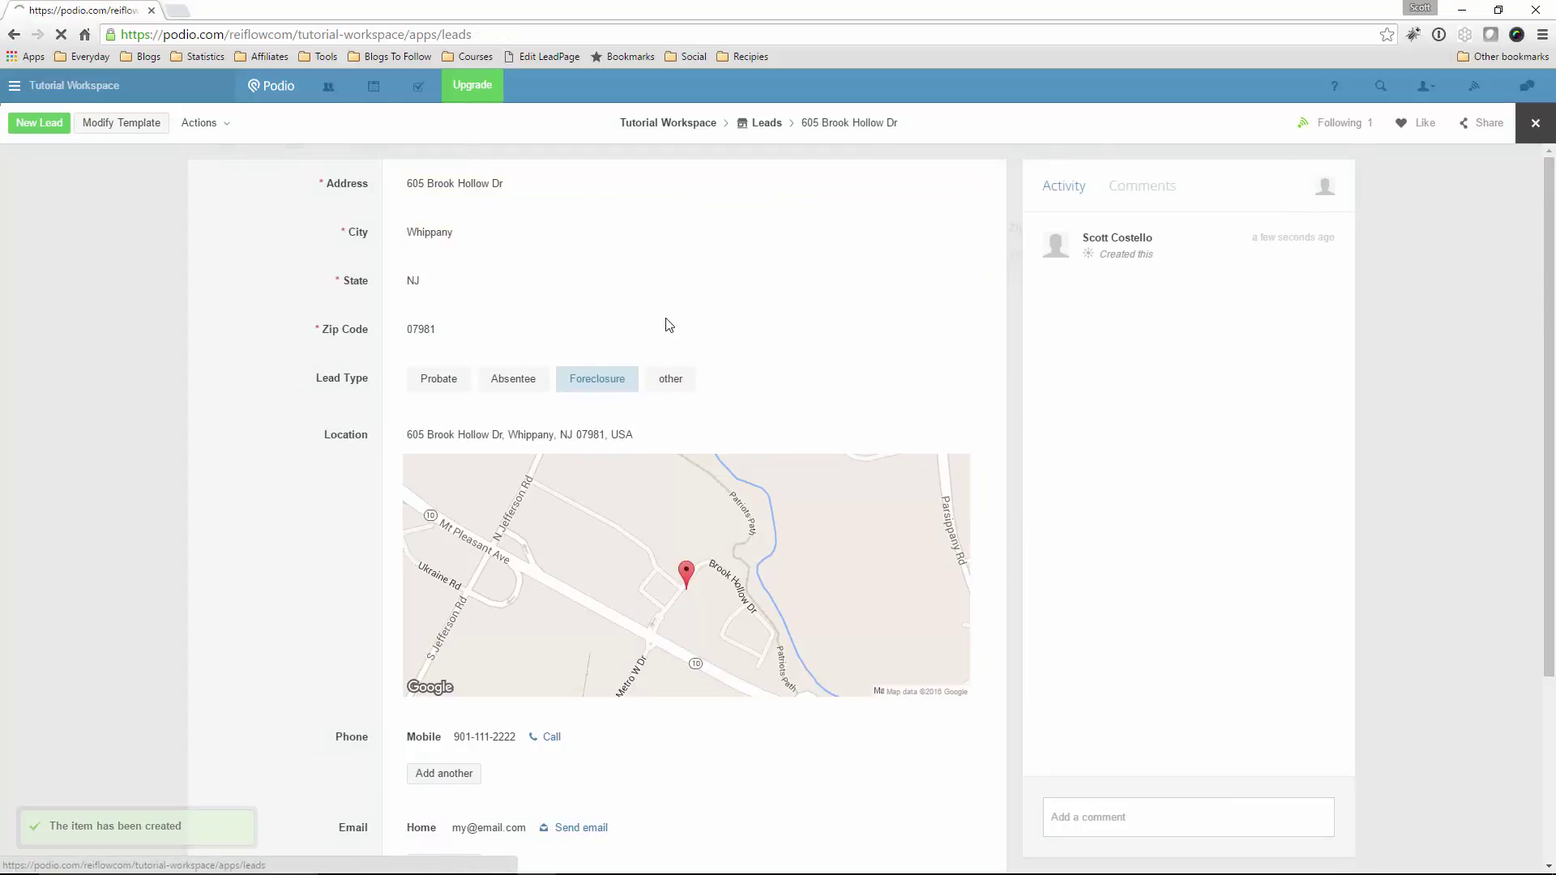